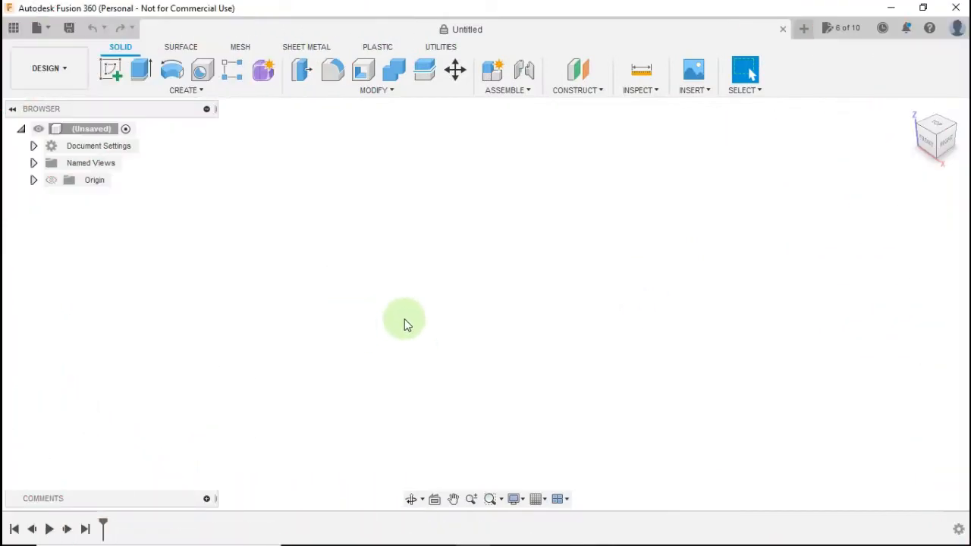
Start a sketch on the front (XZ) plane and draw a 10 mm vertical line up from the origin
click(112, 73)
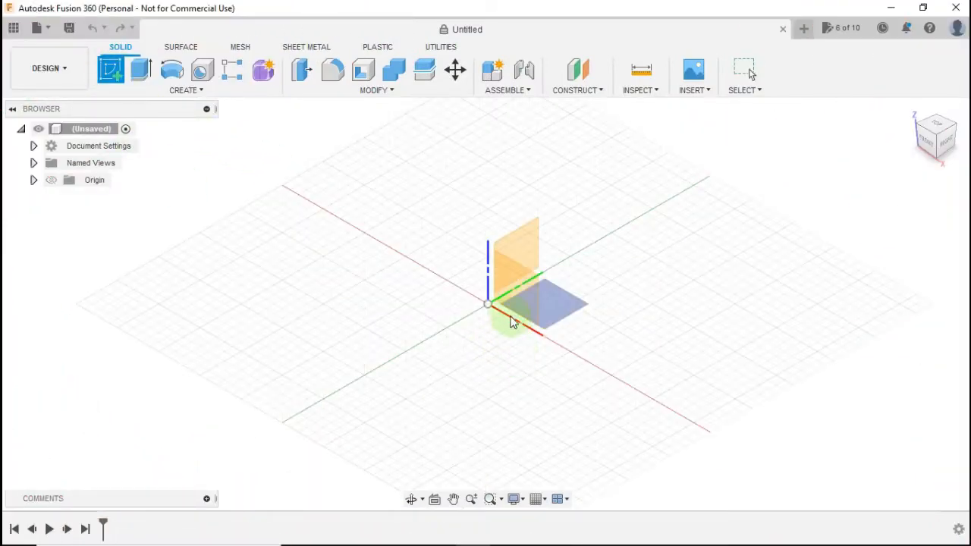
click(518, 285)
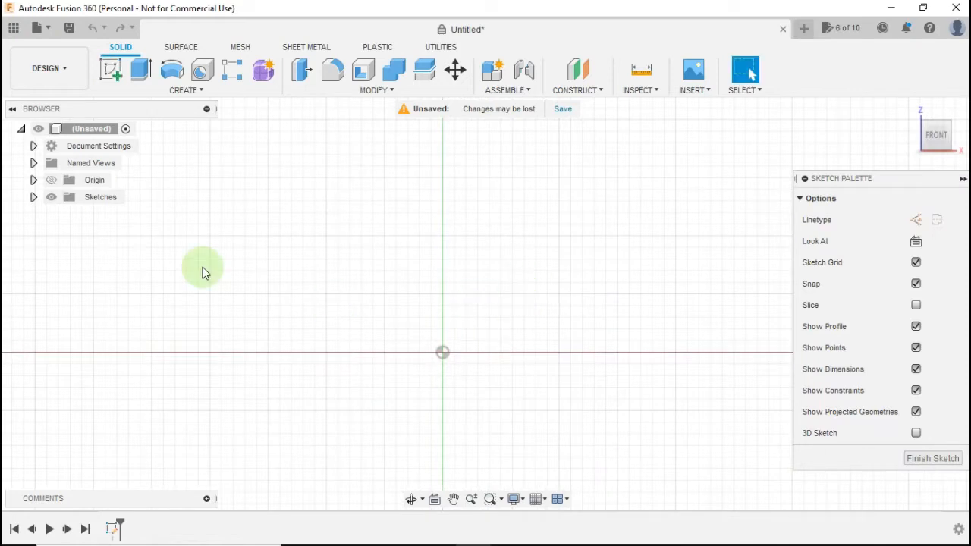
click(111, 69)
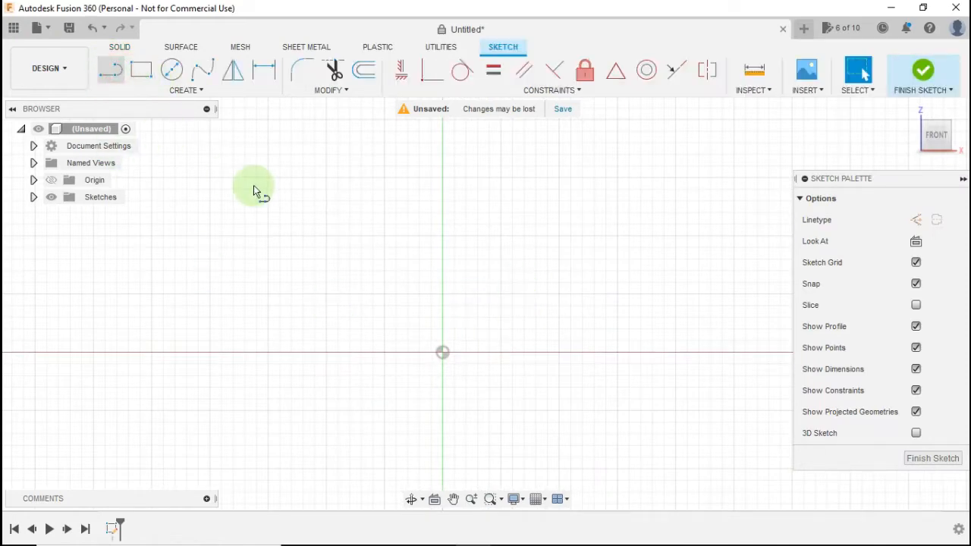
click(443, 353)
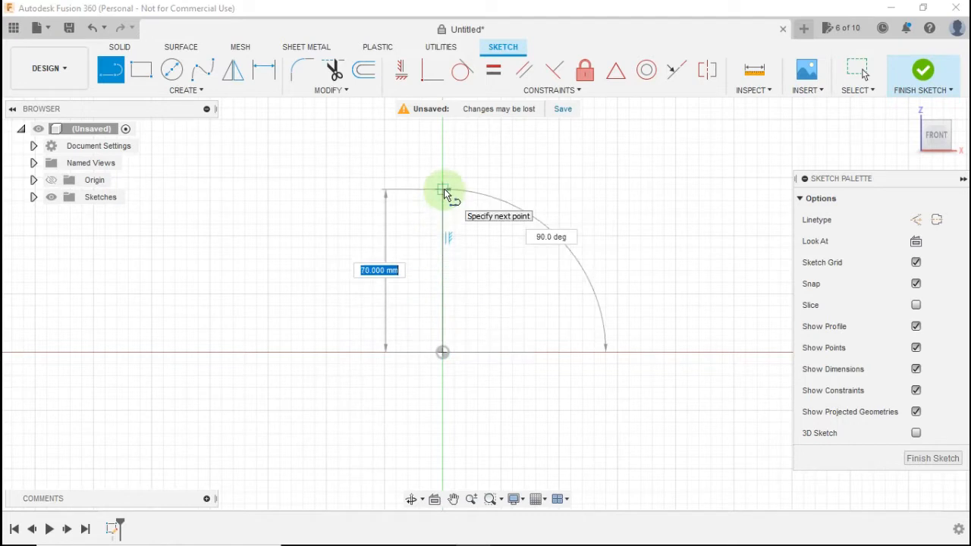
text(10)
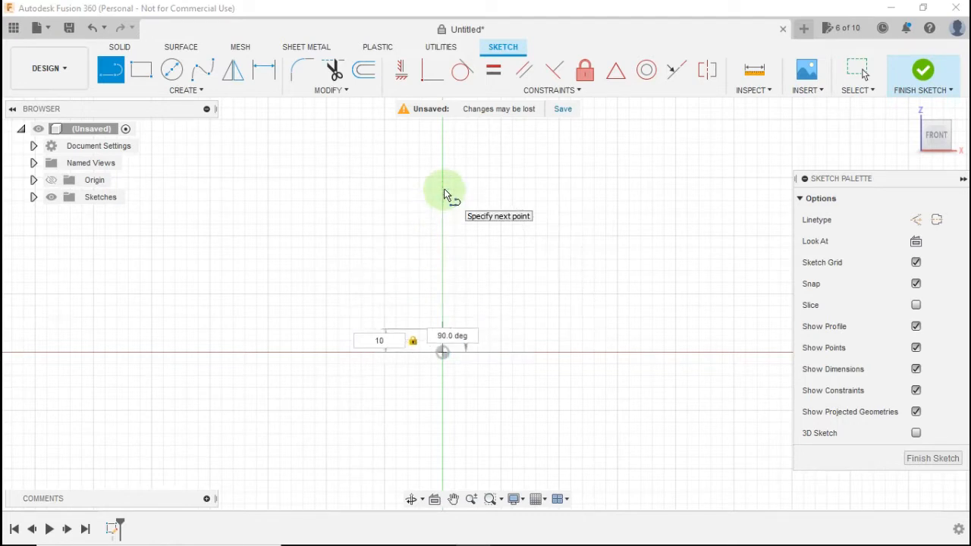
click(445, 193)
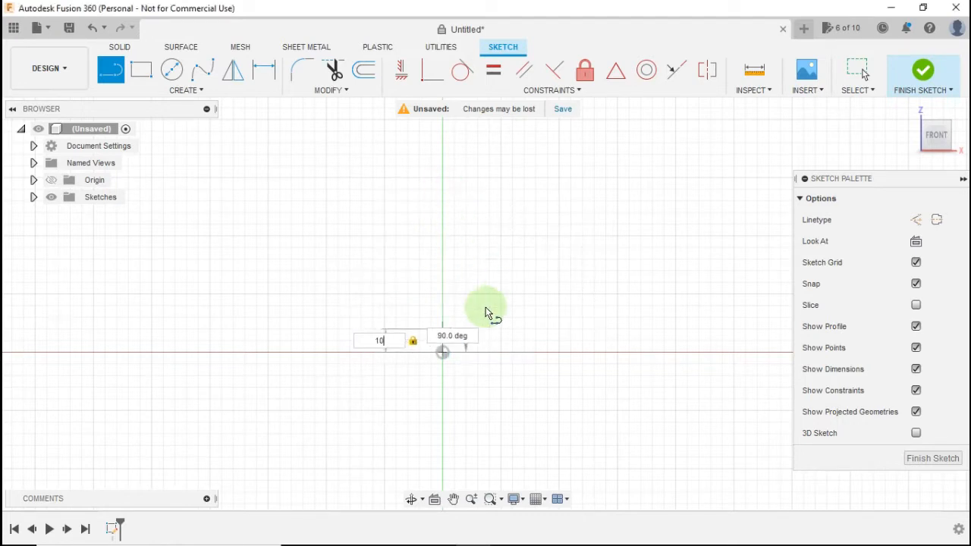
key(Return)
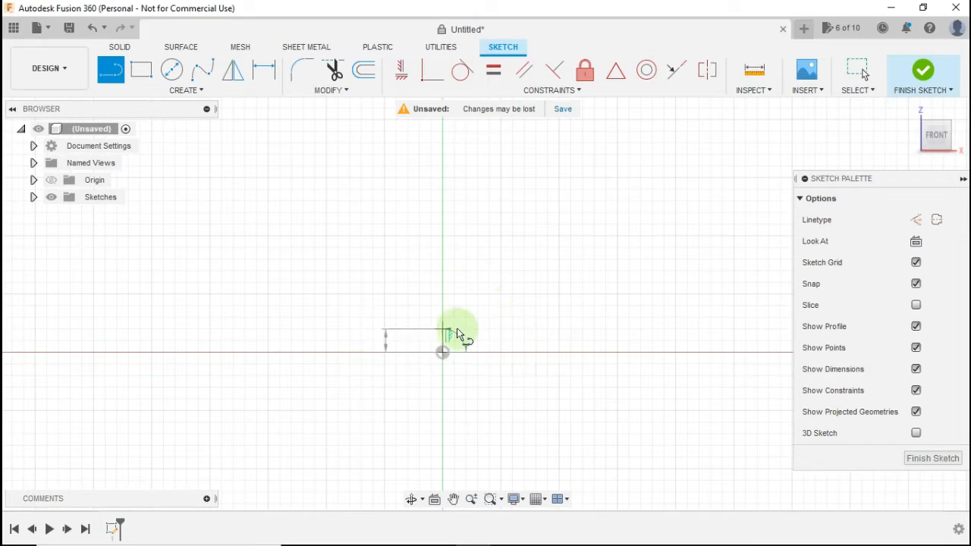
Continue the profile with an 8 mm horizontal line to the right and a 5 mm vertical line down
scroll(469, 331, up, 3)
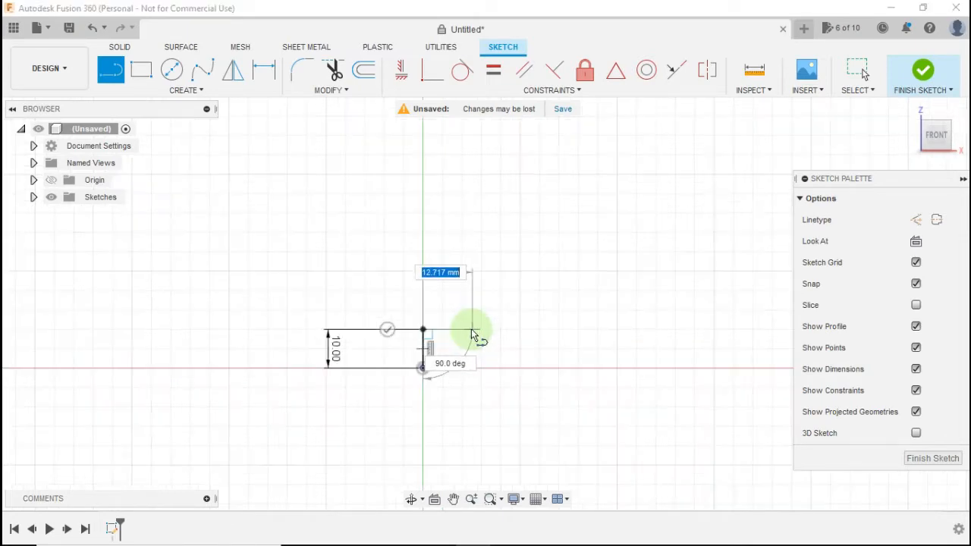
scroll(472, 334, up, 1)
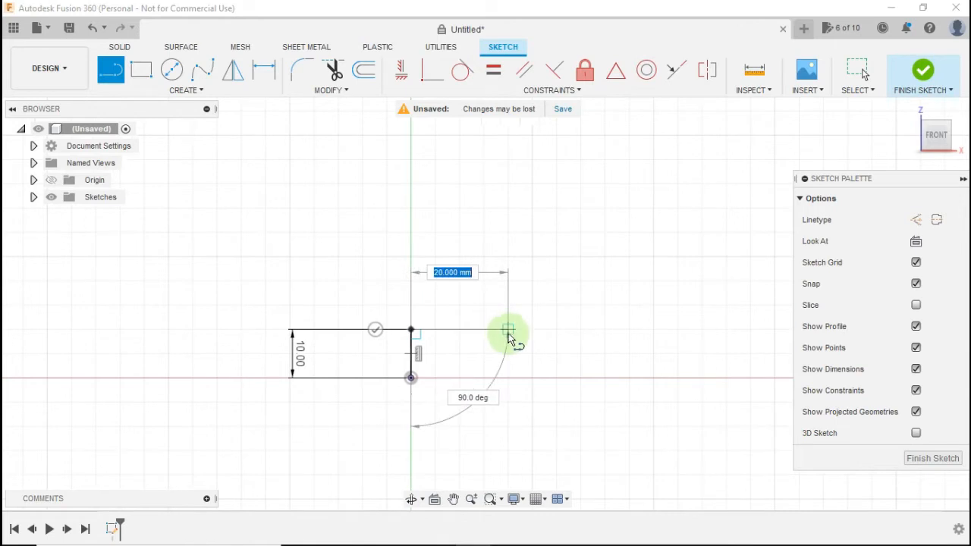
text(8)
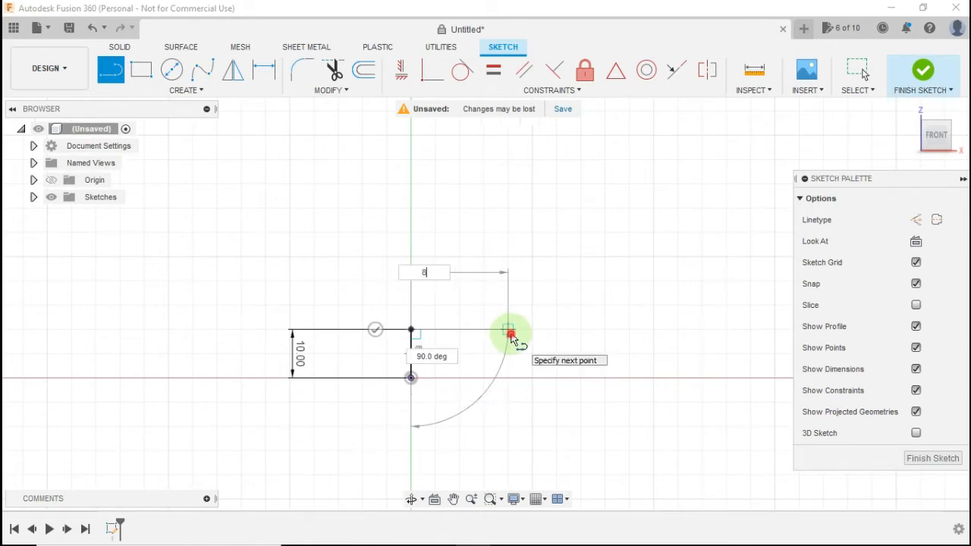
key(Return)
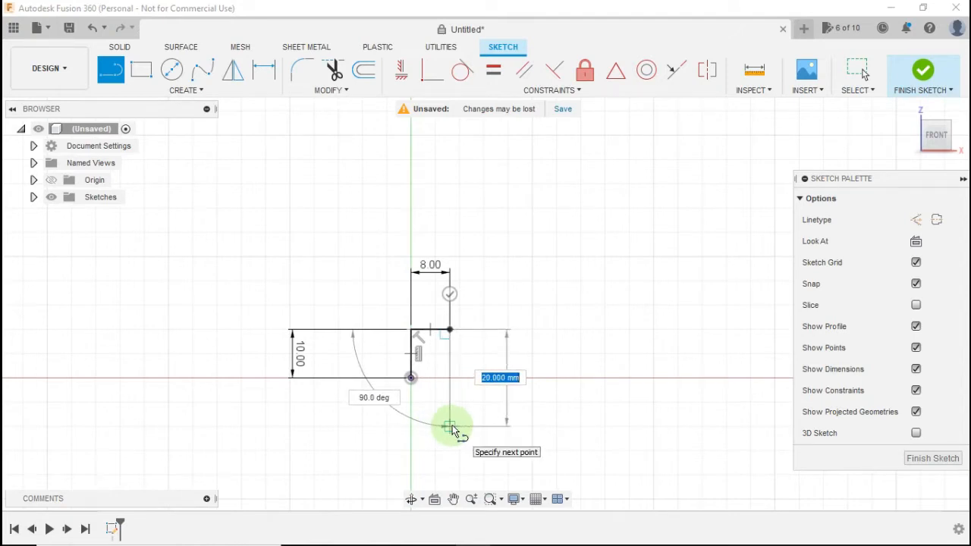
key(Return)
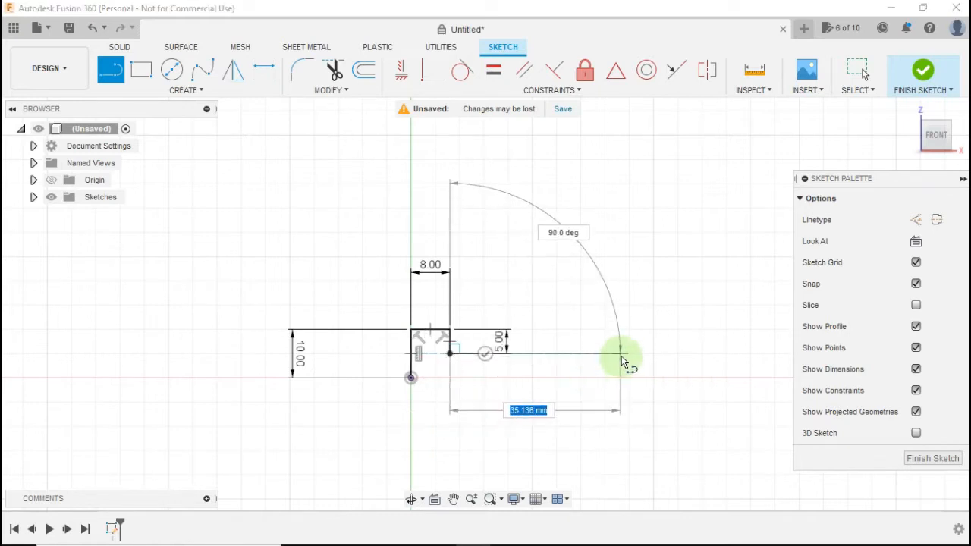
Close the stepped profile with a horizontal line about 42 mm long, a 5 mm drop to the axis and a base line back to the origin
click(654, 354)
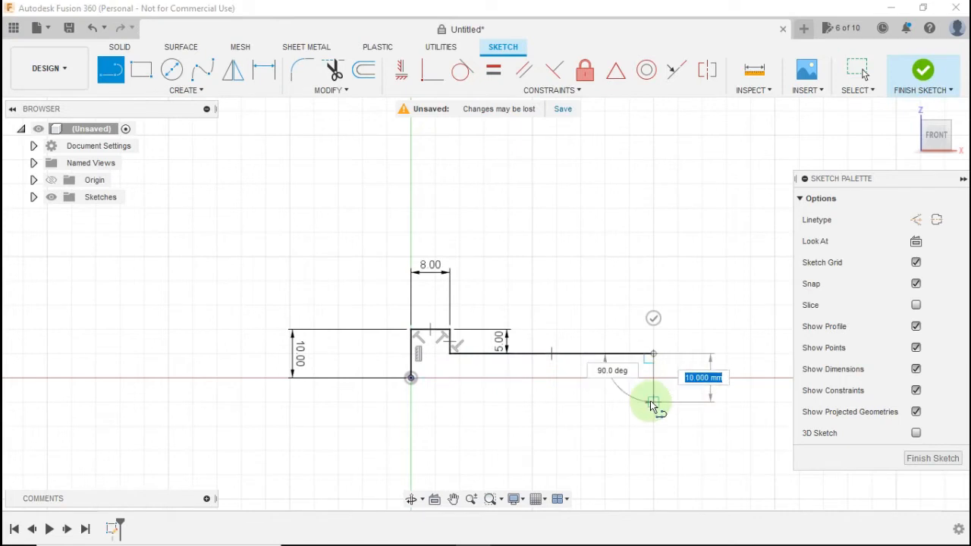
click(652, 403)
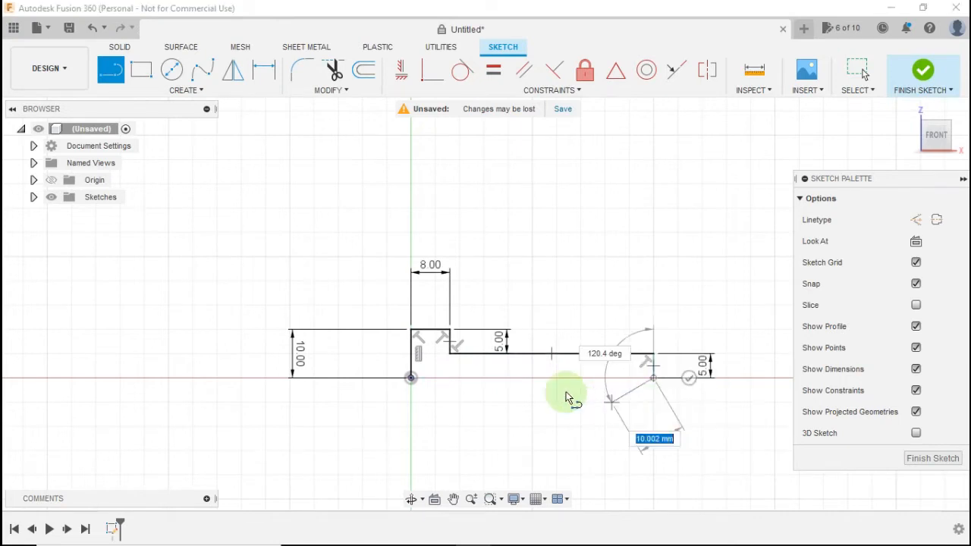
click(411, 378)
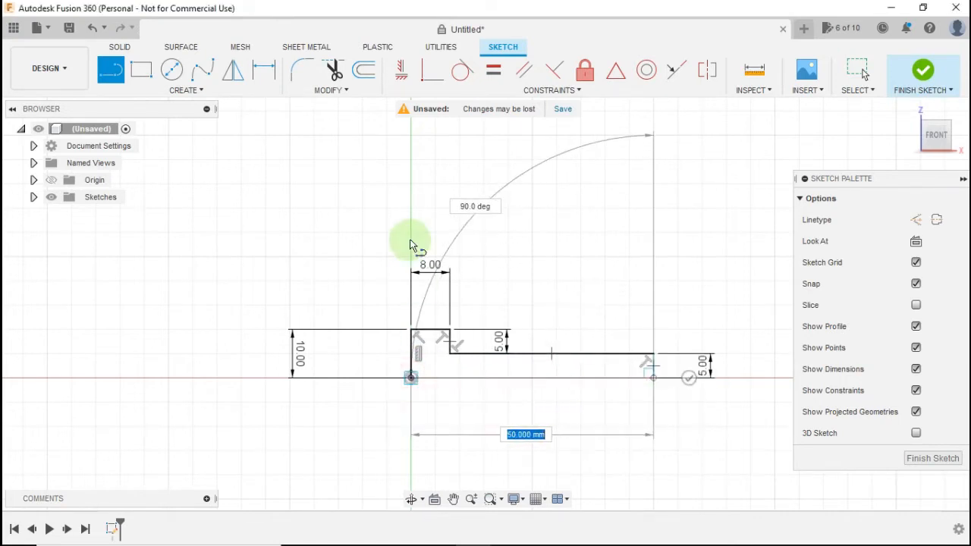
key(Escape)
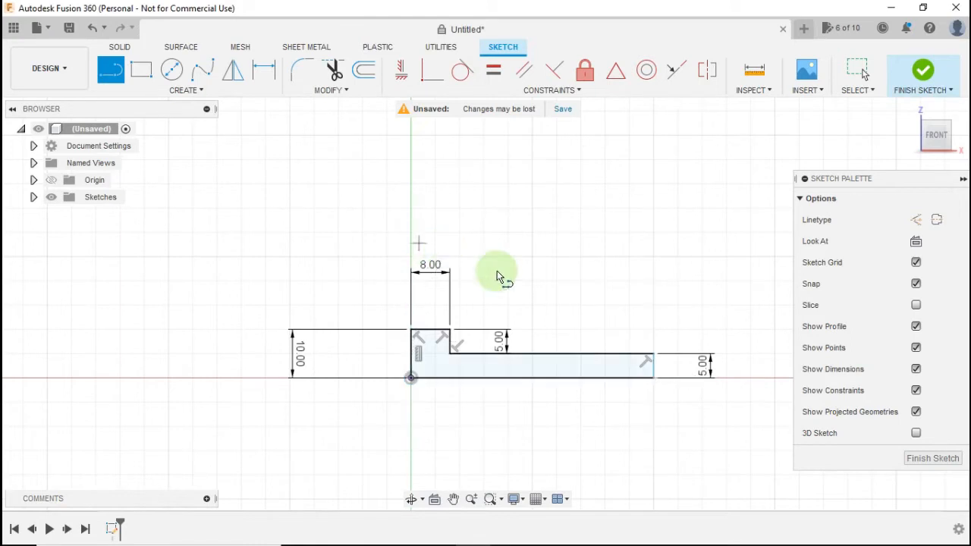
Dimension the profile's overall length between its two outer vertical edges as 36.5 mm
key(d)
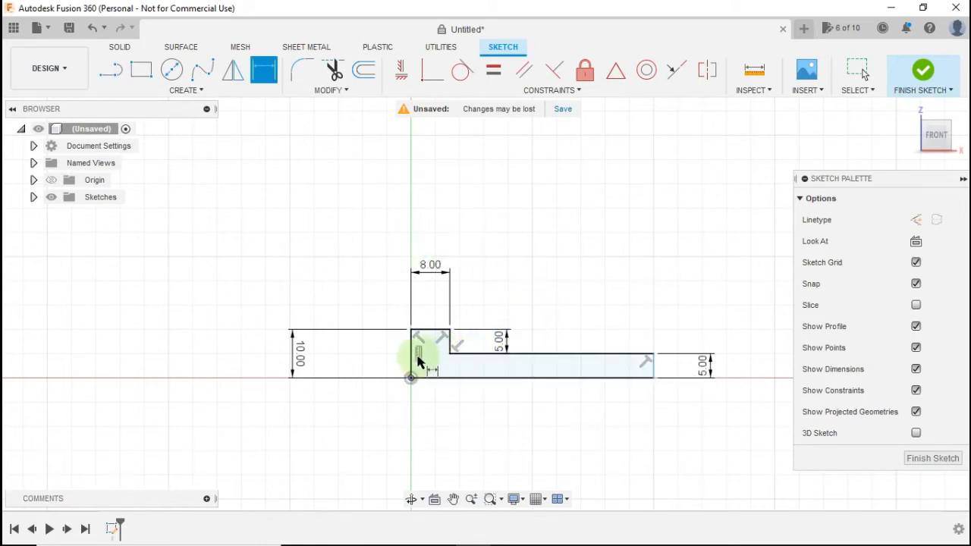
click(411, 363)
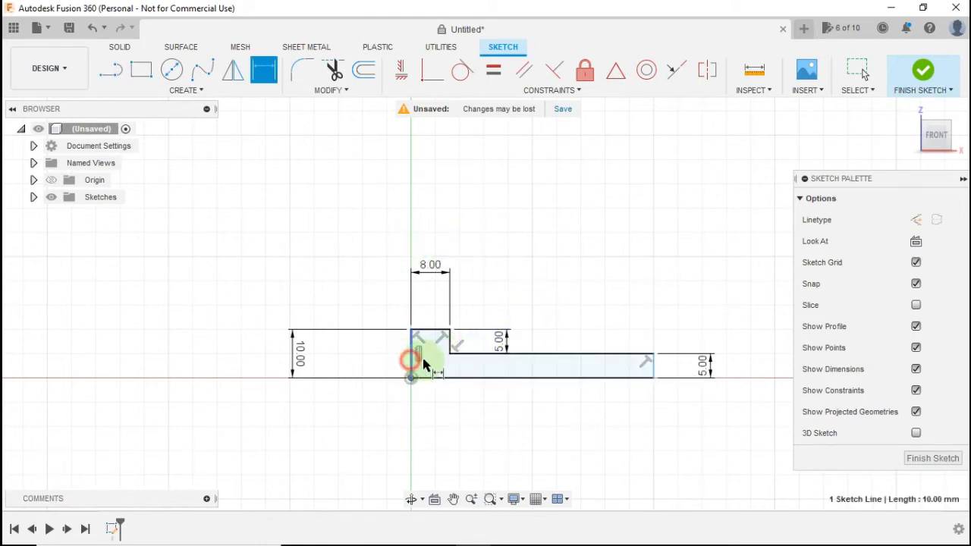
click(652, 371)
click(549, 431)
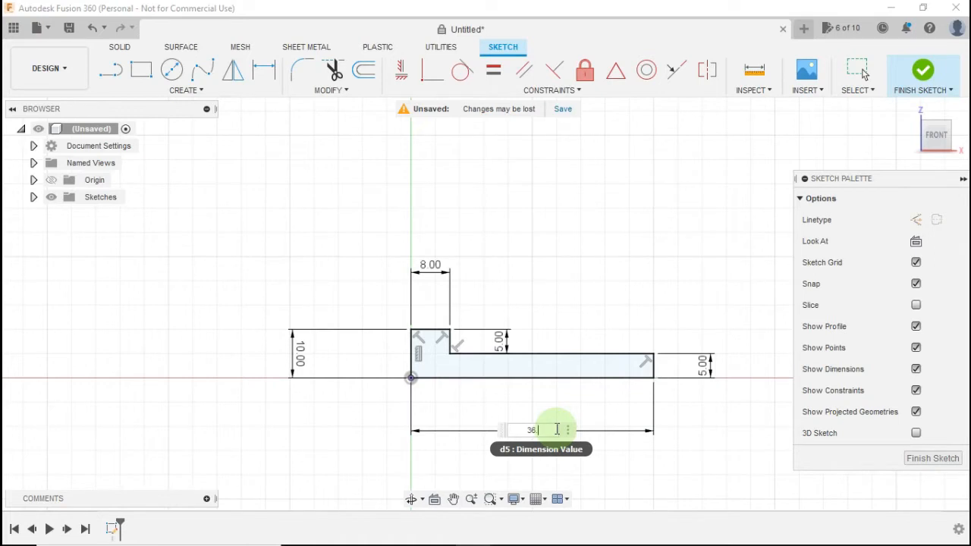
click(705, 413)
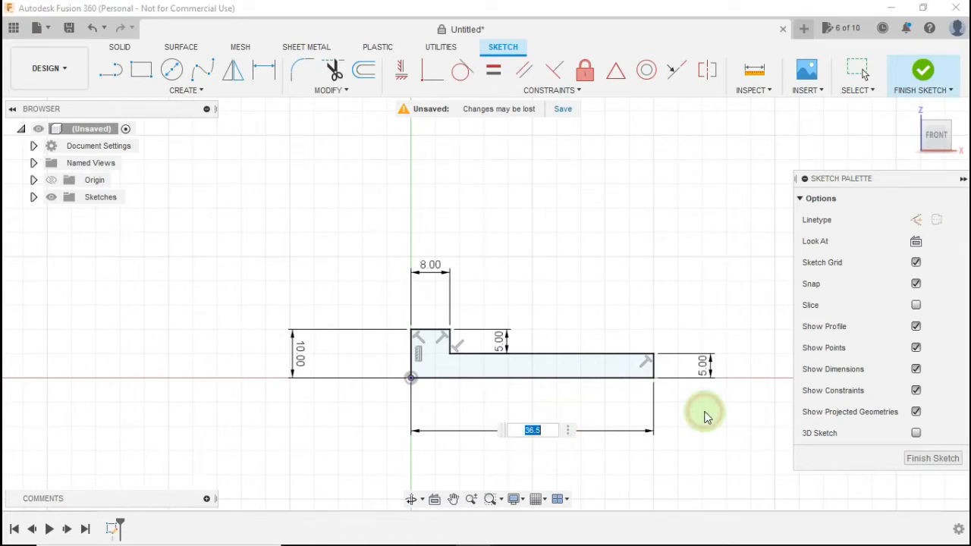
key(Return)
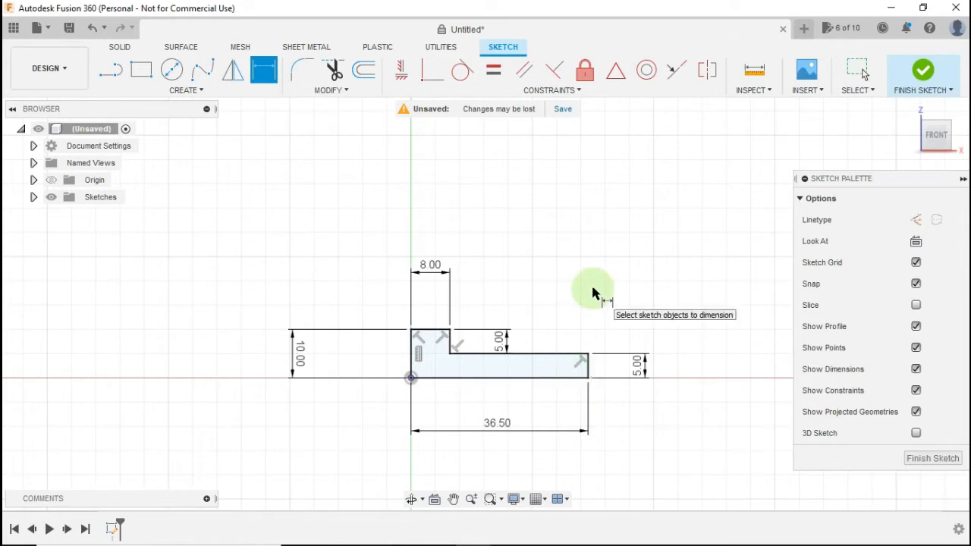
key(Escape)
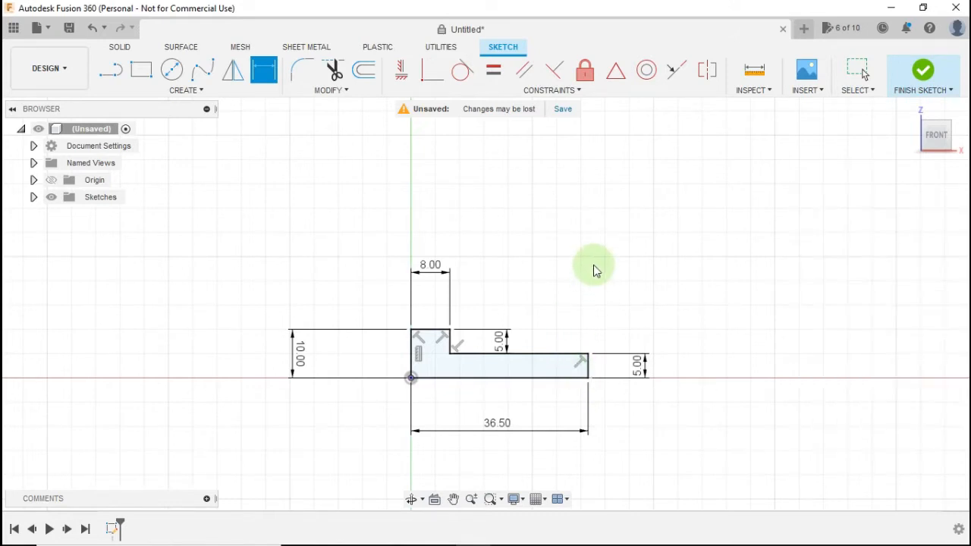
Extrude the stepped profile symmetrically with a whole length of 5 mm as a new component
key(e)
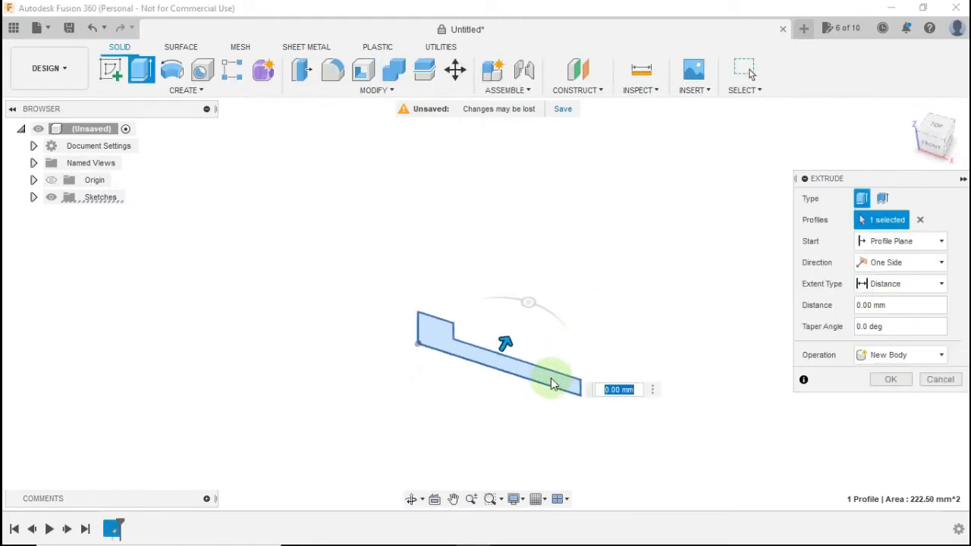
click(547, 381)
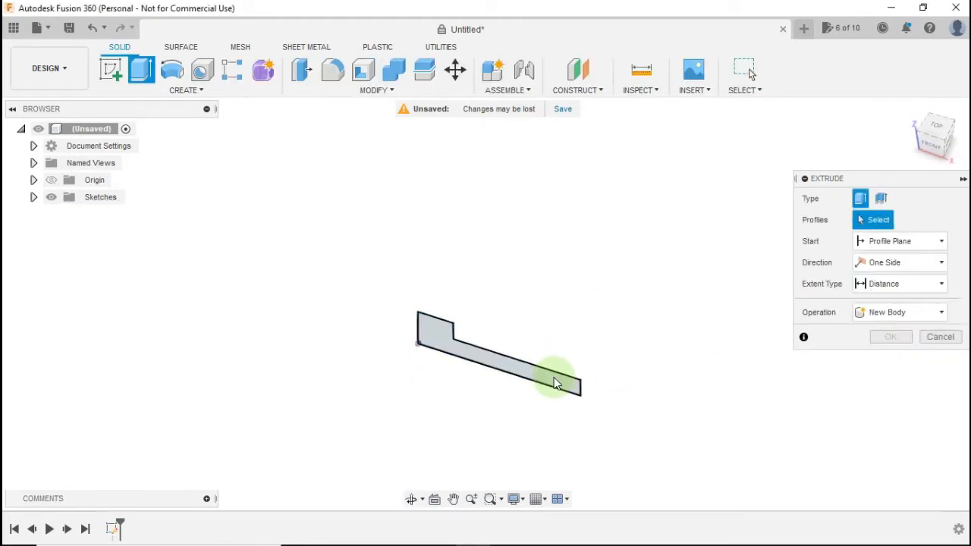
click(550, 381)
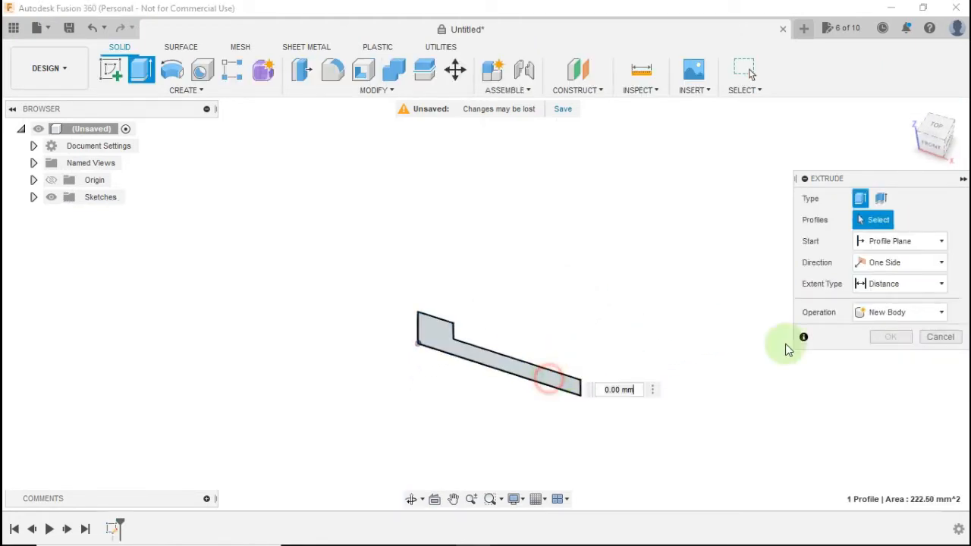
click(907, 263)
click(890, 314)
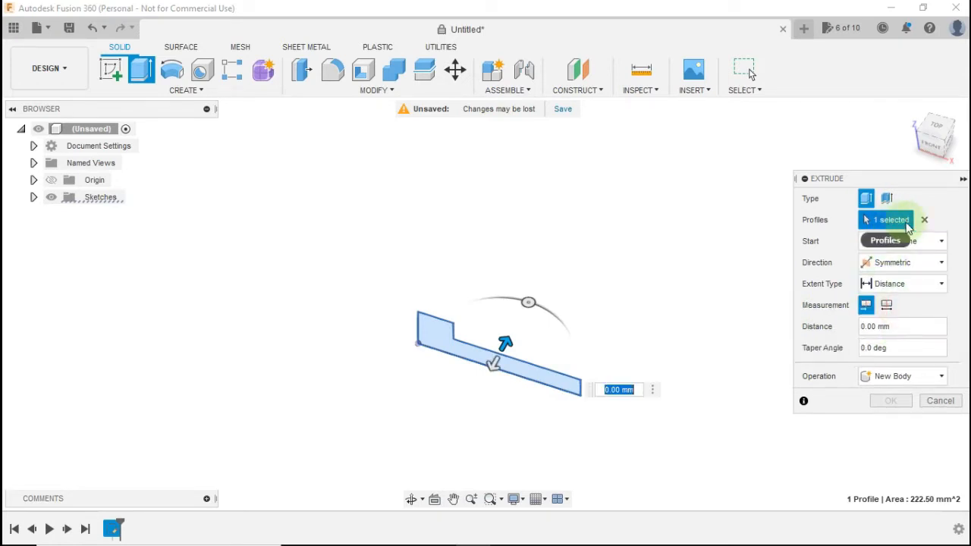
click(888, 308)
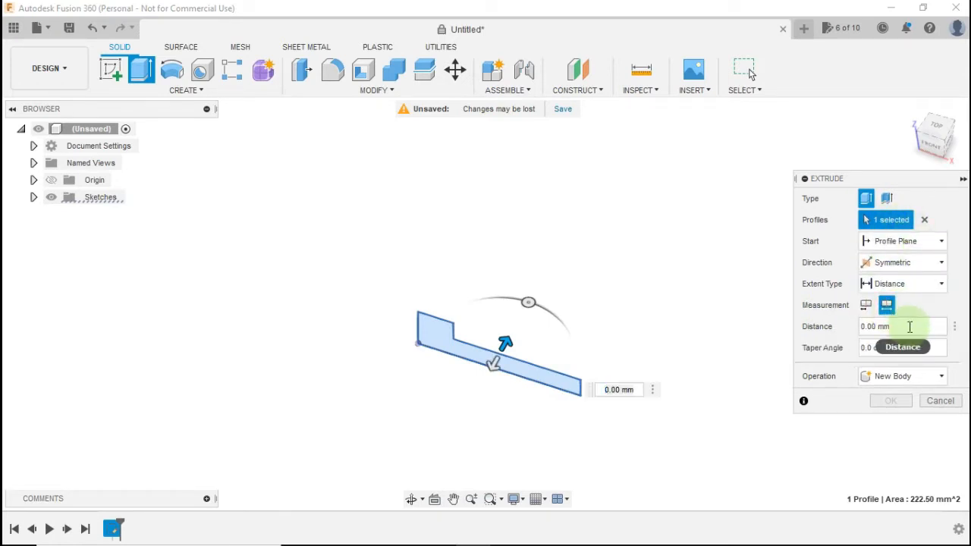
click(909, 326)
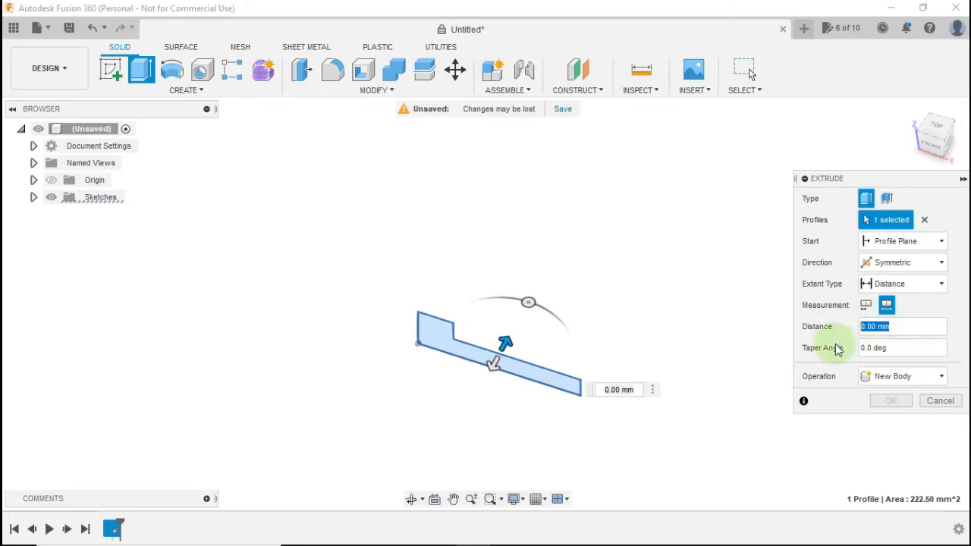
click(721, 334)
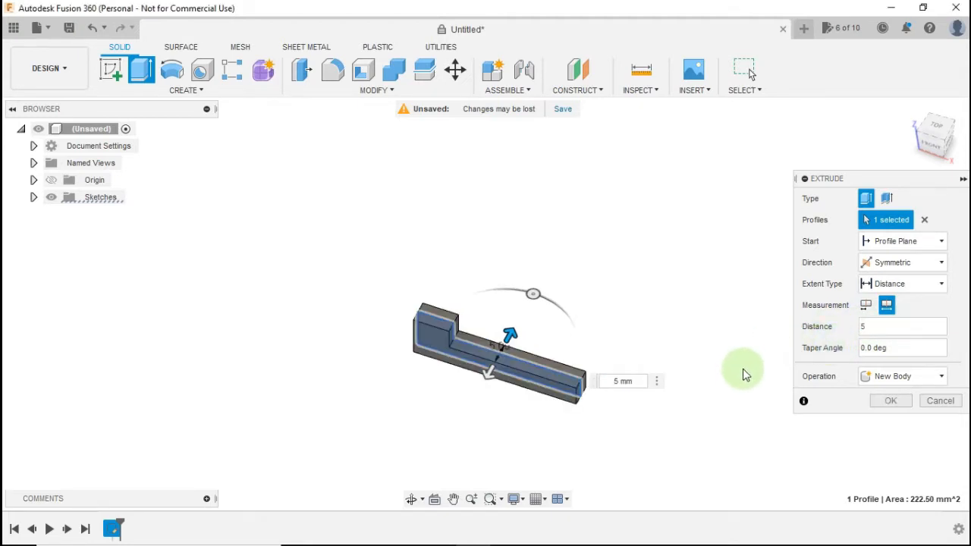
click(908, 377)
click(893, 456)
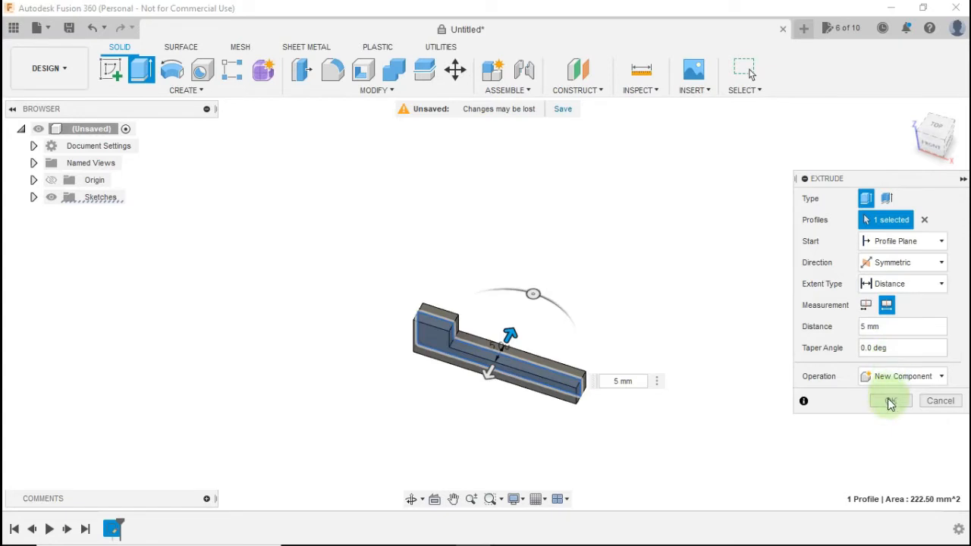
click(890, 402)
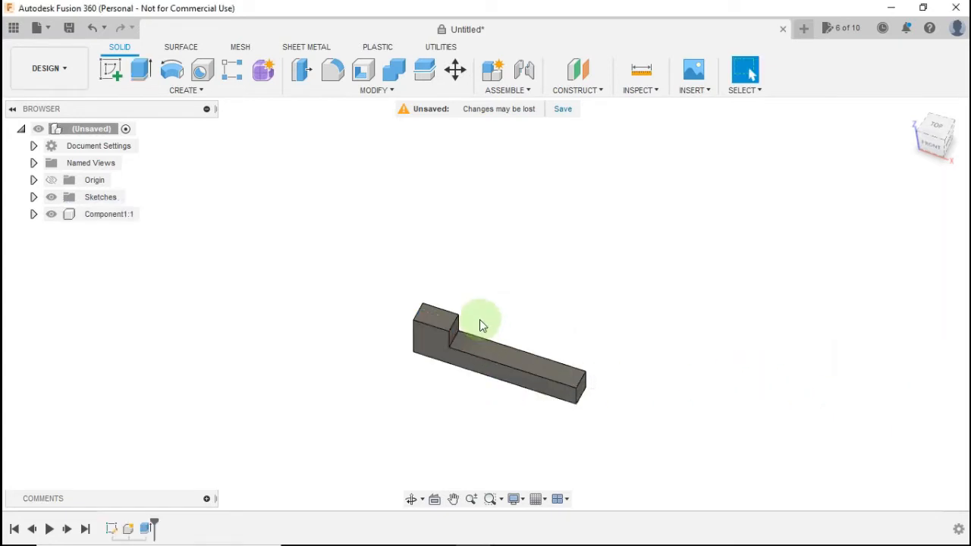
Start a sketch on the long arm's end face and draw a vertical line about 3.3 mm up from its upper edge's midpoint
shift+middle_drag(480, 325, 523, 320)
scroll(598, 372, up, 5)
shift+middle_drag(580, 345, 514, 333)
click(111, 70)
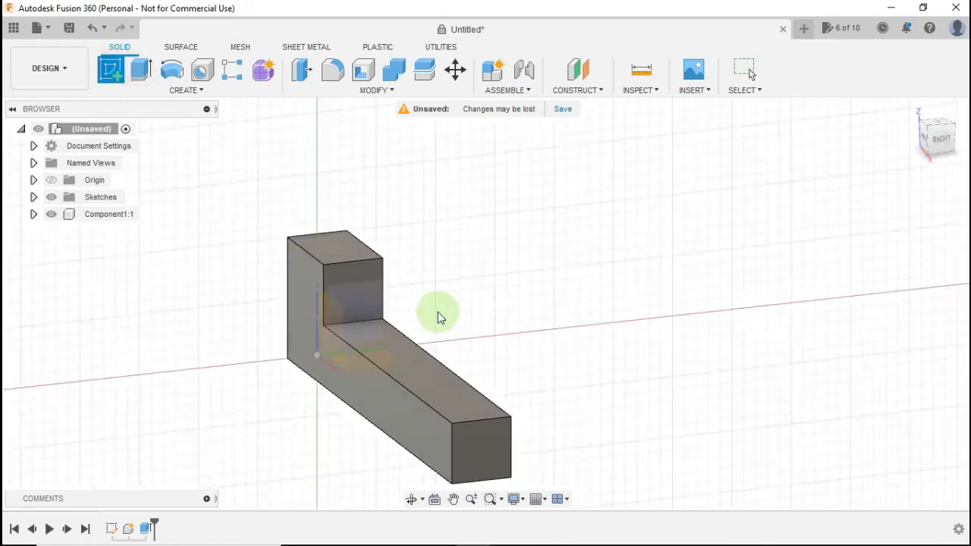
click(478, 447)
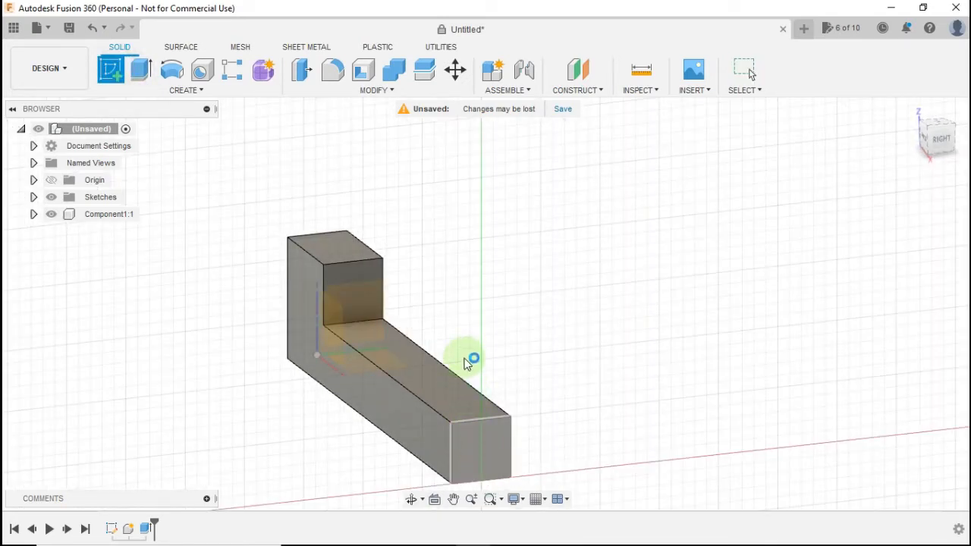
scroll(491, 240, up, 2)
scroll(555, 294, up, 1)
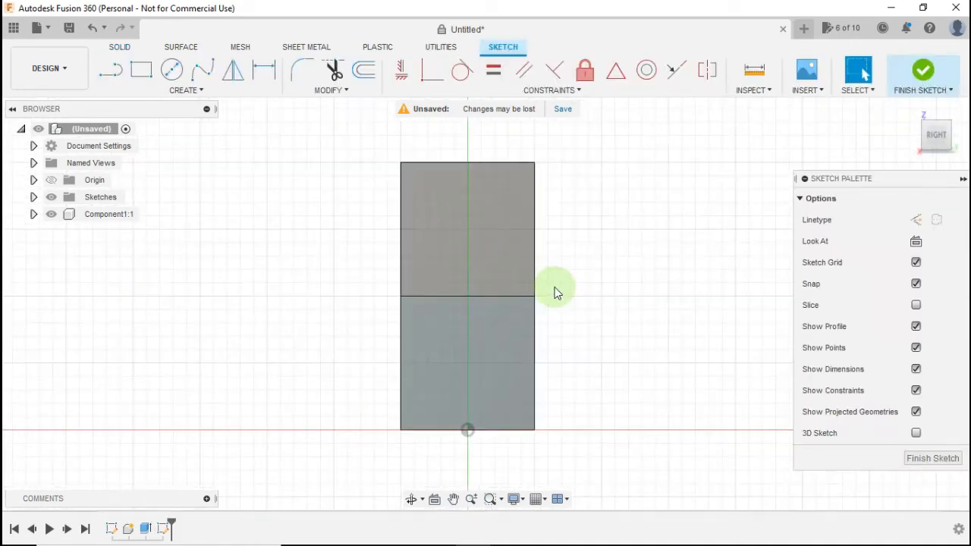
scroll(555, 294, up, 1)
click(111, 70)
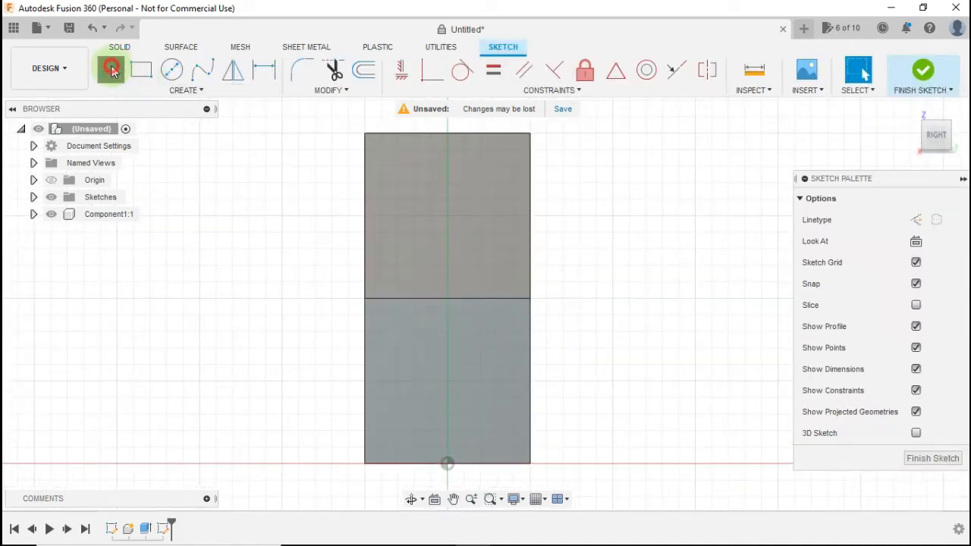
click(447, 298)
click(448, 190)
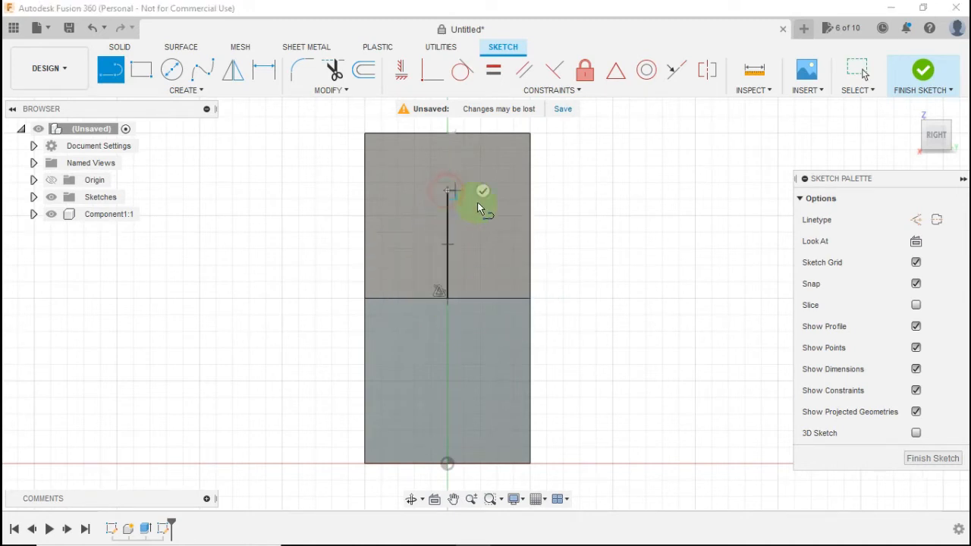
Draw a 2 mm wide, 1 mm high rectangle standing on the end face's upper edge, across the vertical line
click(141, 70)
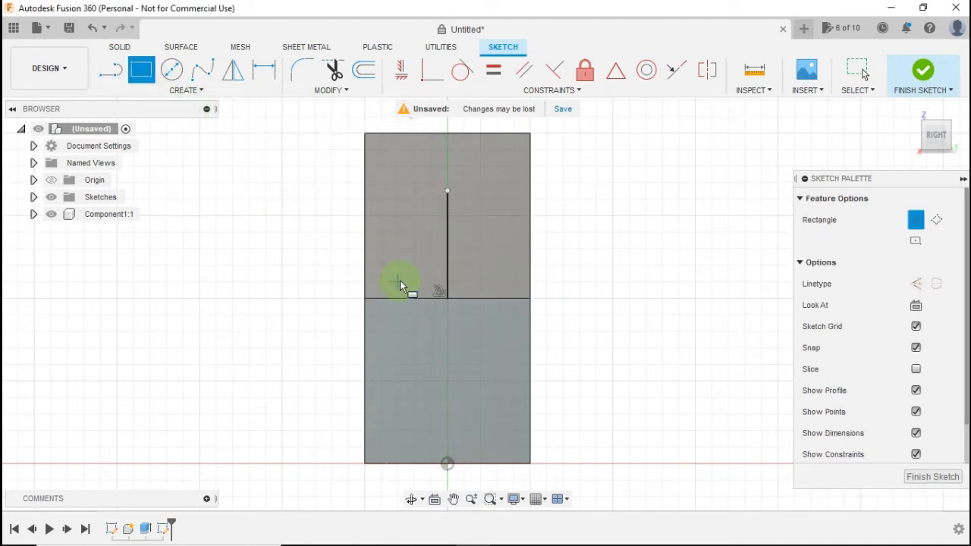
click(413, 298)
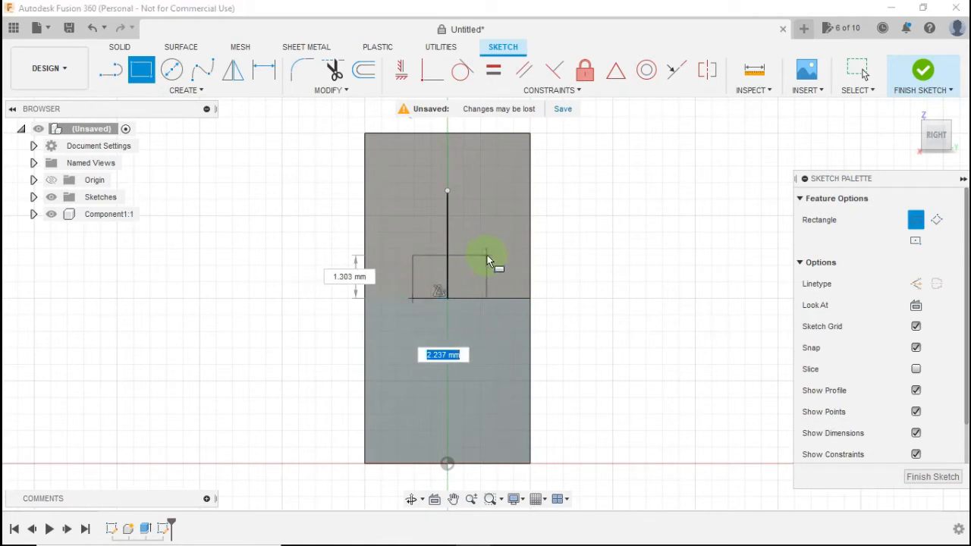
text(2)
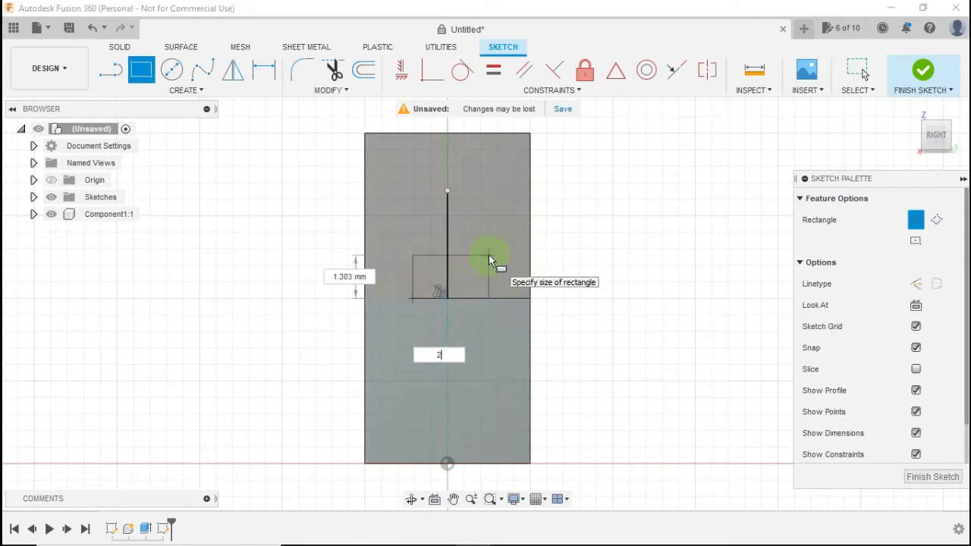
key(Tab)
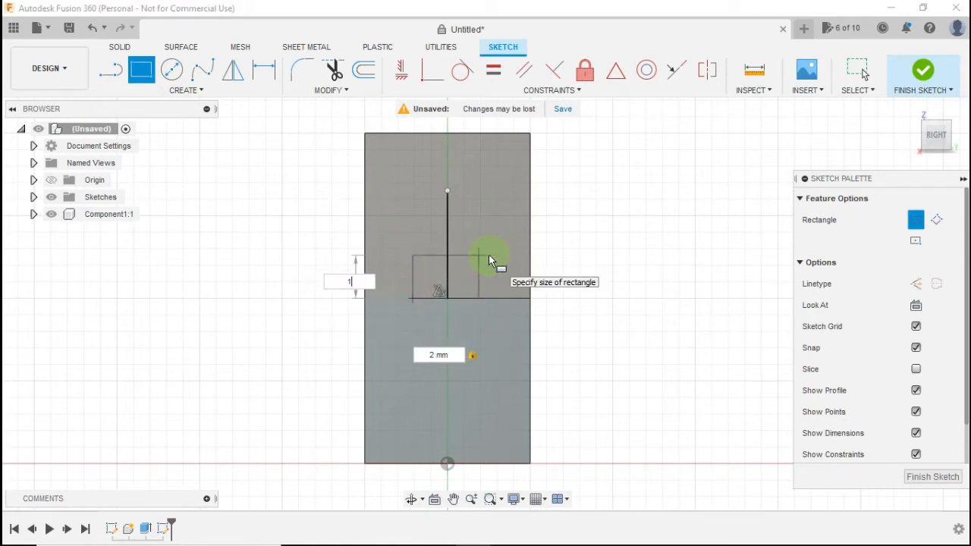
text(1)
key(Return)
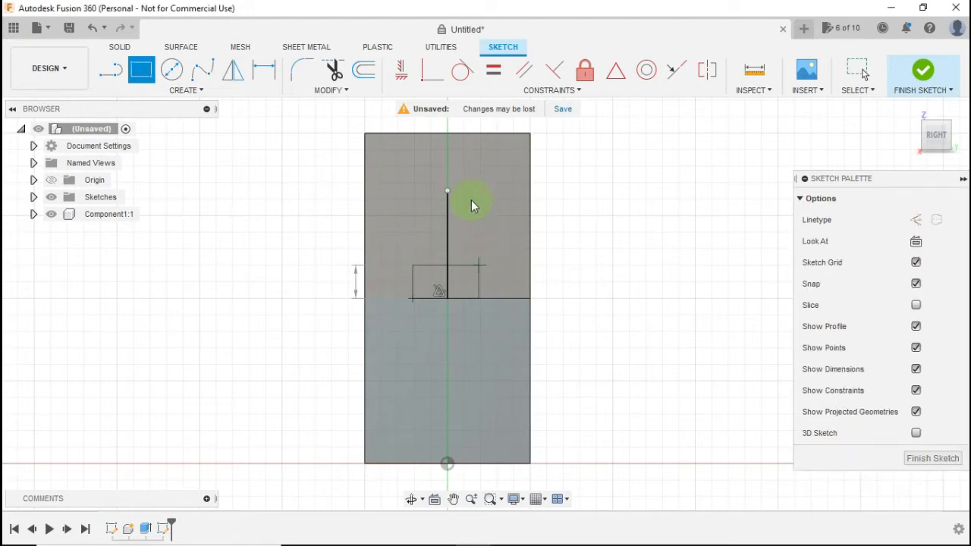
Dimension the distance between the vertical line and the rectangle's right side as 1 mm
scroll(464, 209, up, 3)
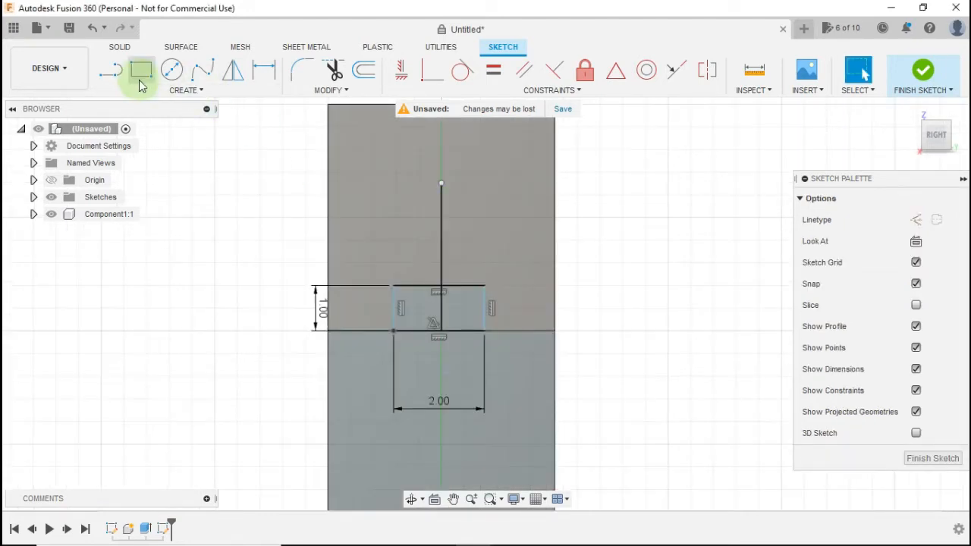
key(d)
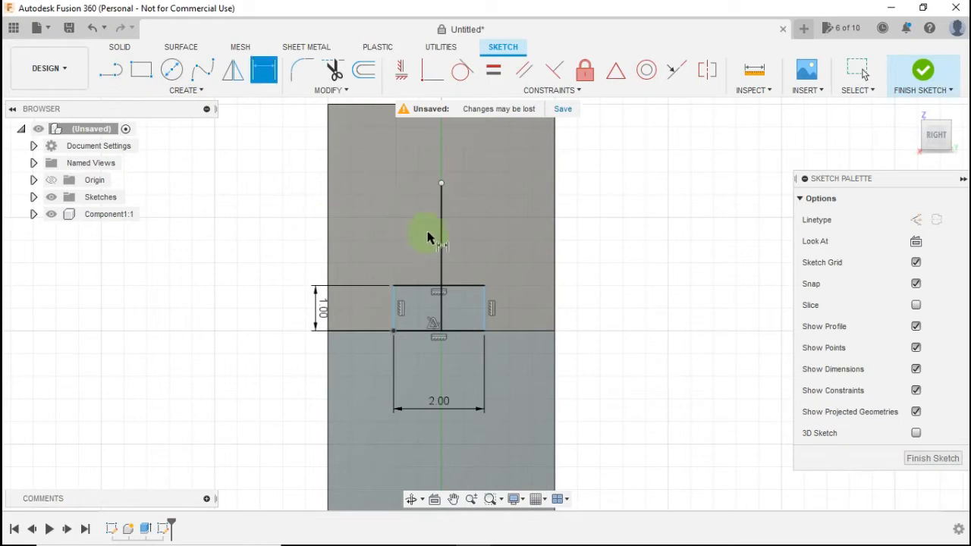
click(447, 242)
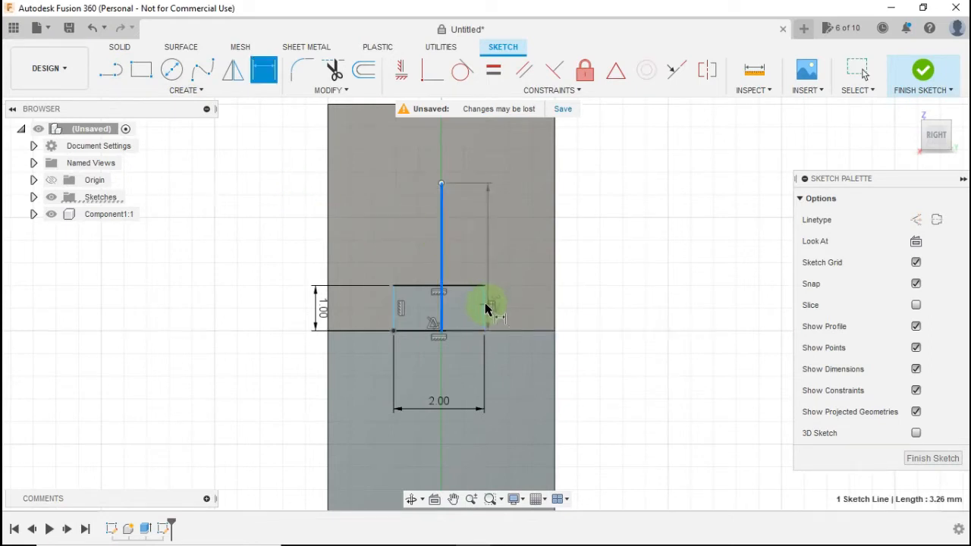
click(486, 307)
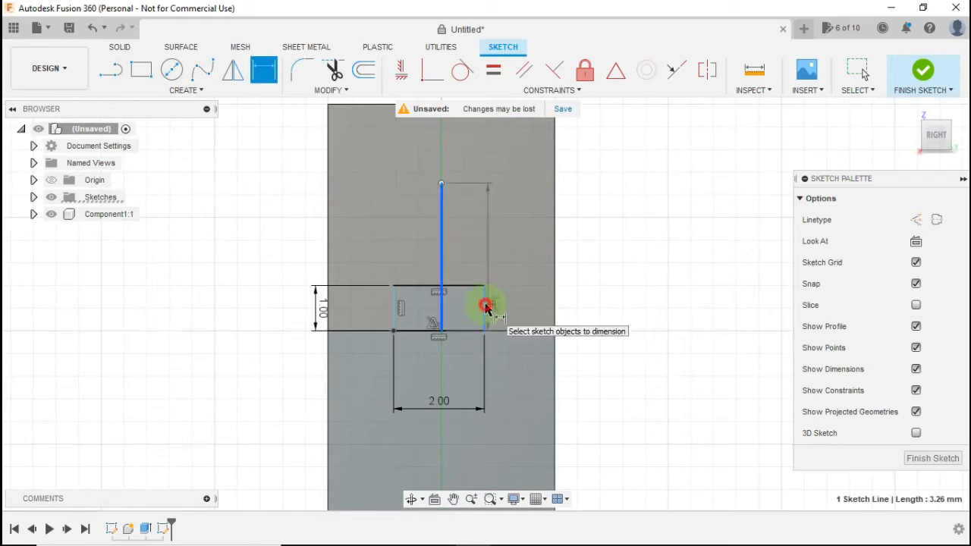
click(467, 241)
text(1)
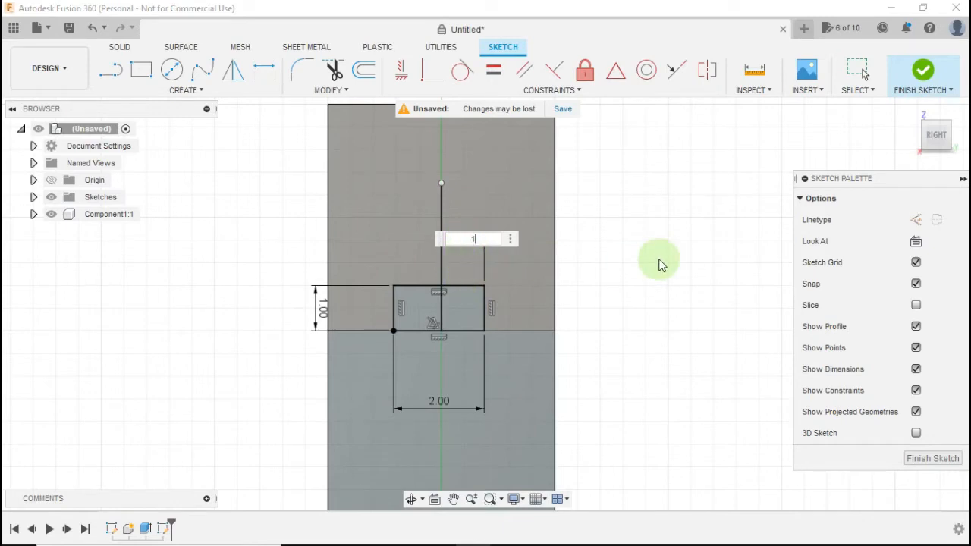
key(Return)
Start an extrusion with both halves of the small rectangle as its profiles
scroll(583, 293, down, 1)
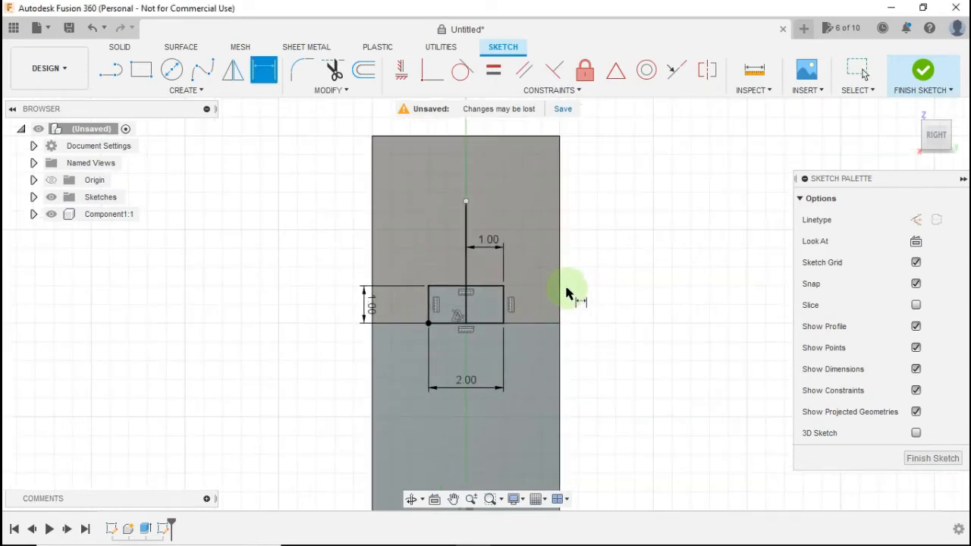
mouse_move(568, 295)
shift+middle_down()
mouse_move(579, 286)
mouse_move(629, 379)
mouse_move(623, 391)
shift+middle_up()
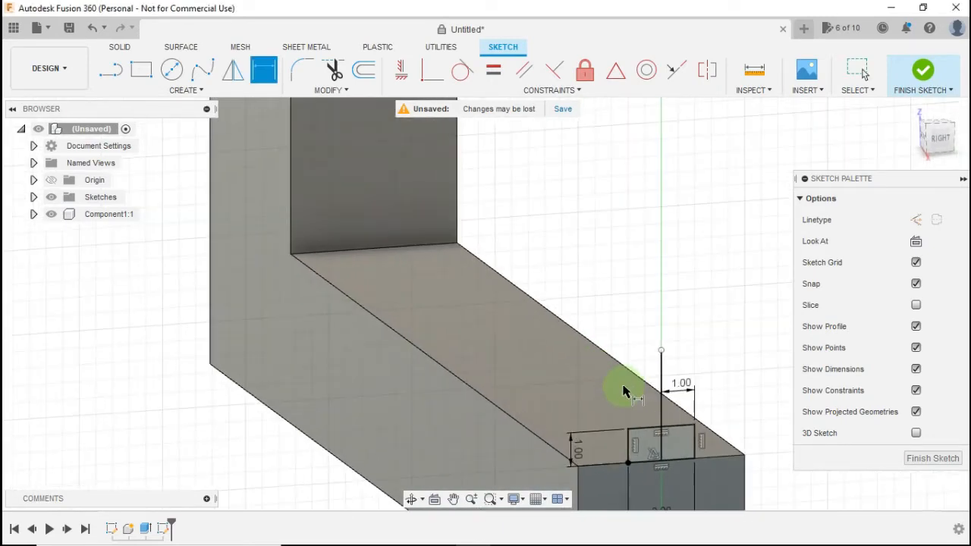
scroll(623, 390, down, 1)
key(e)
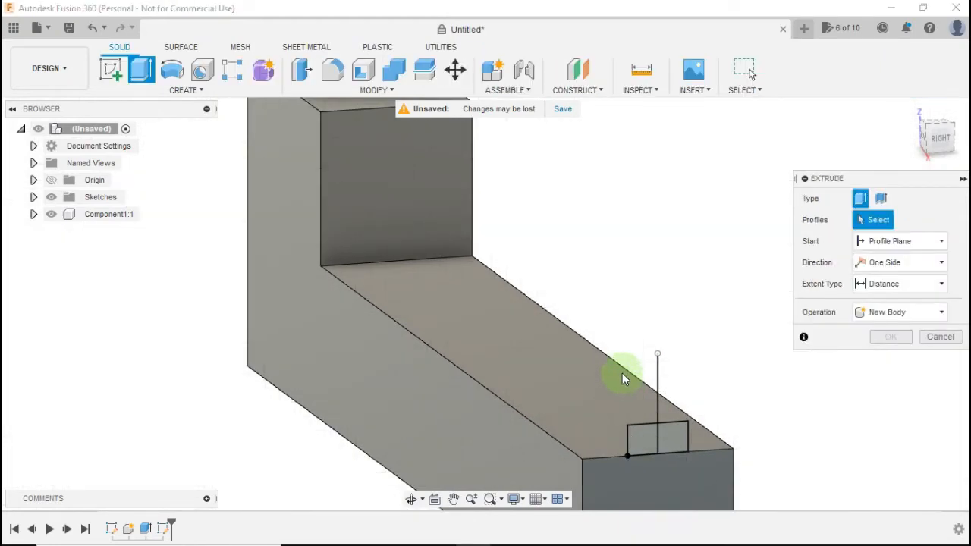
click(638, 446)
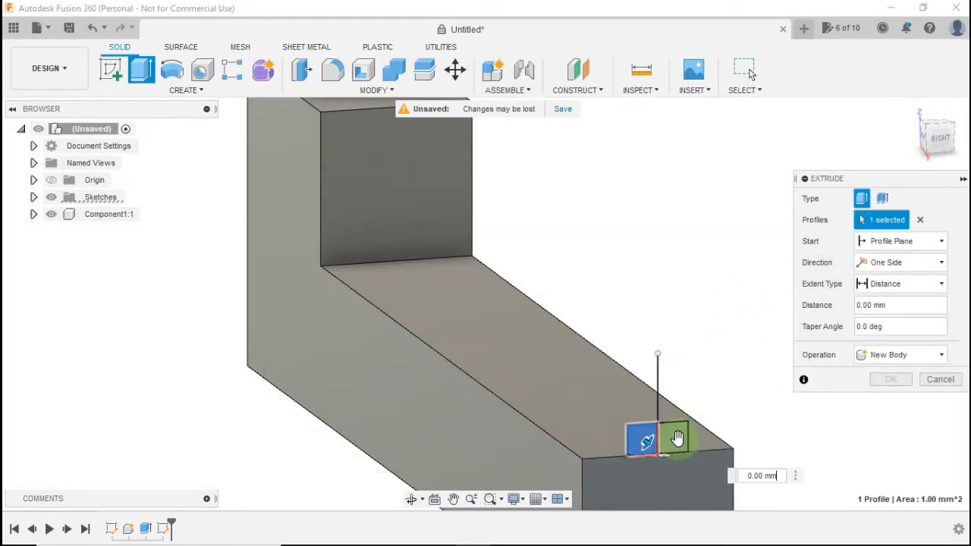
click(673, 437)
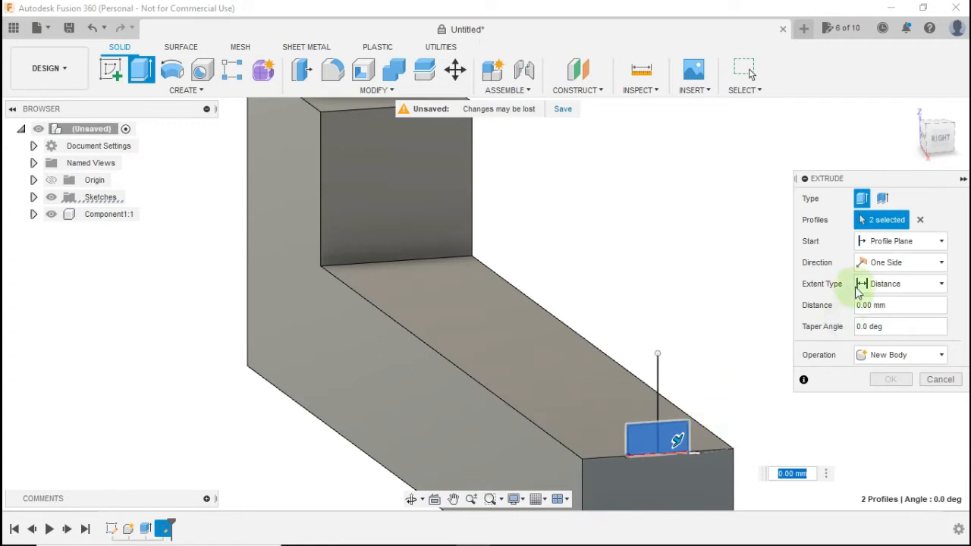
click(890, 242)
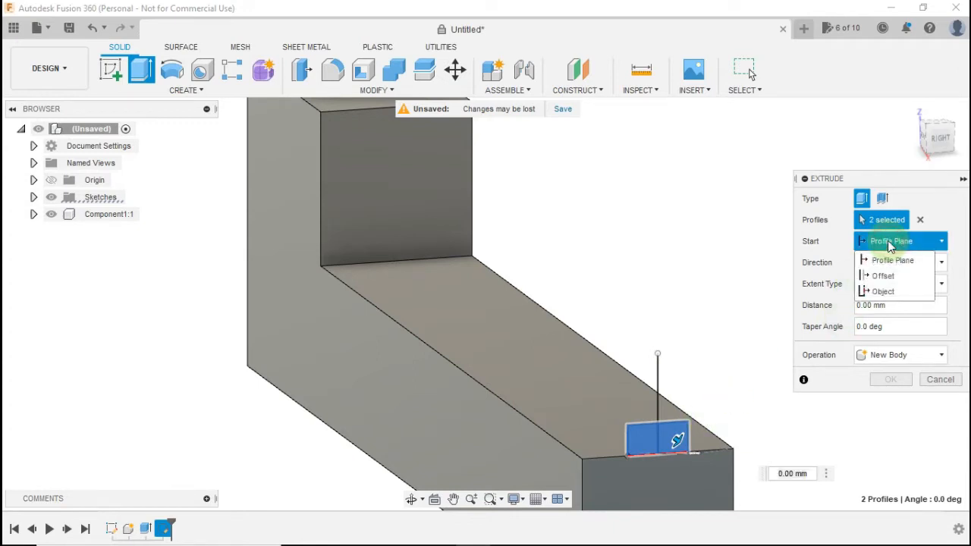
click(882, 291)
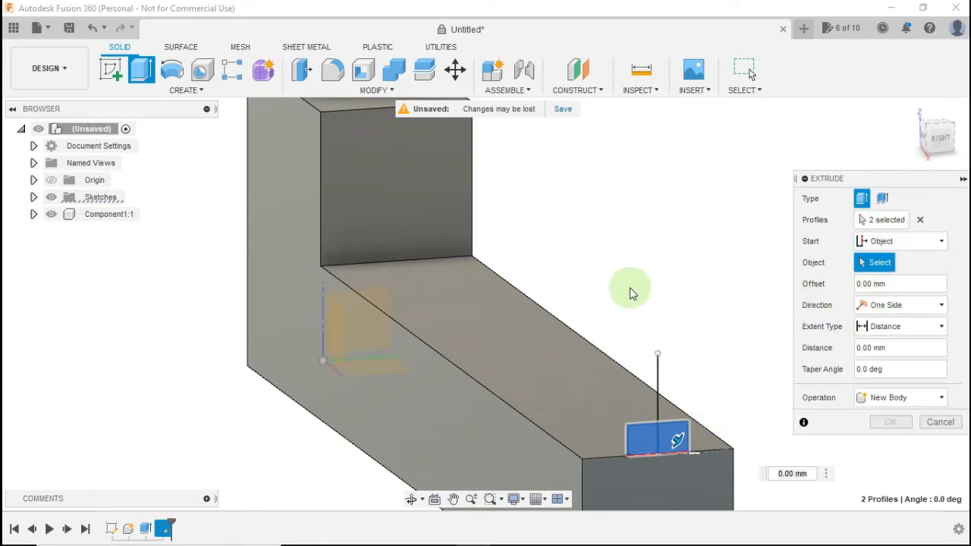
click(393, 217)
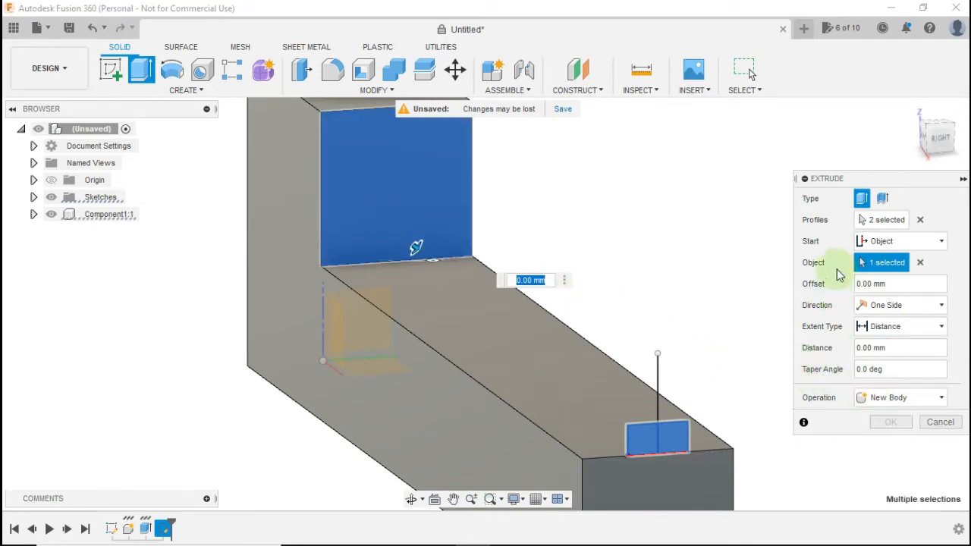
click(903, 240)
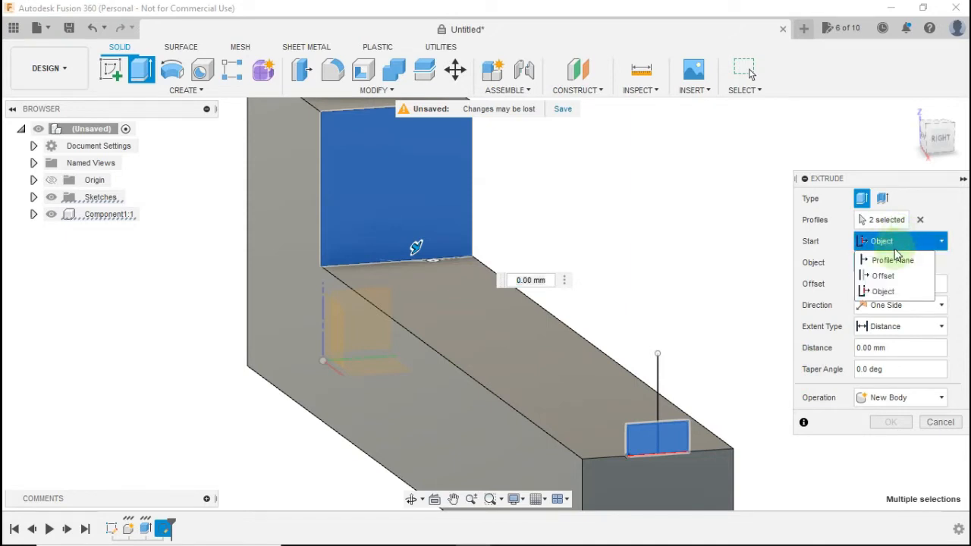
click(891, 260)
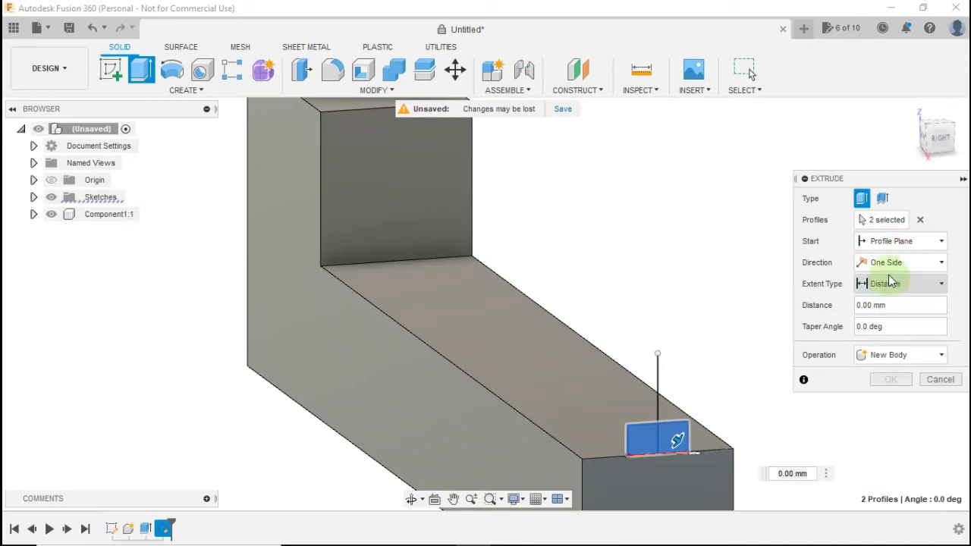
Extrude the selected rectangle halves up to the raised block's vertical step face, joined to the bar
click(909, 283)
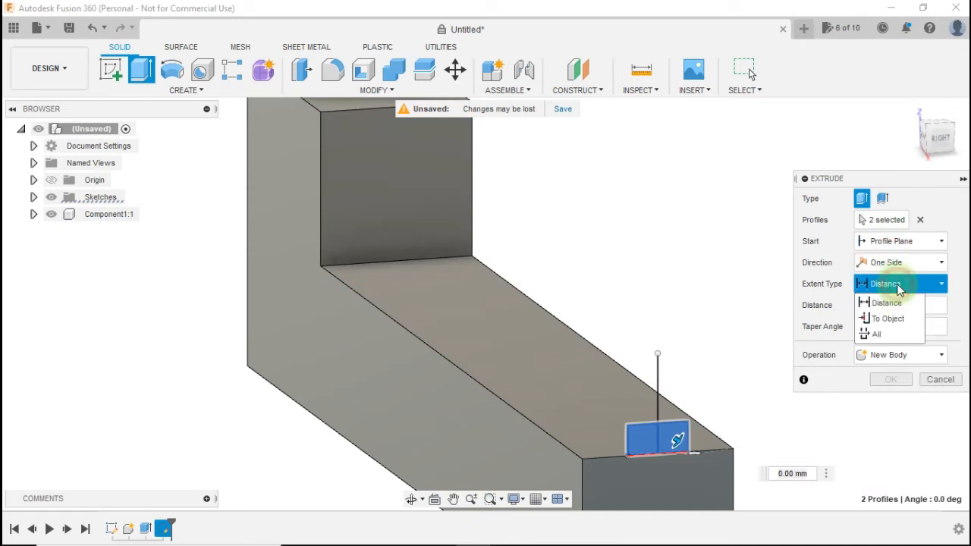
click(888, 319)
click(424, 235)
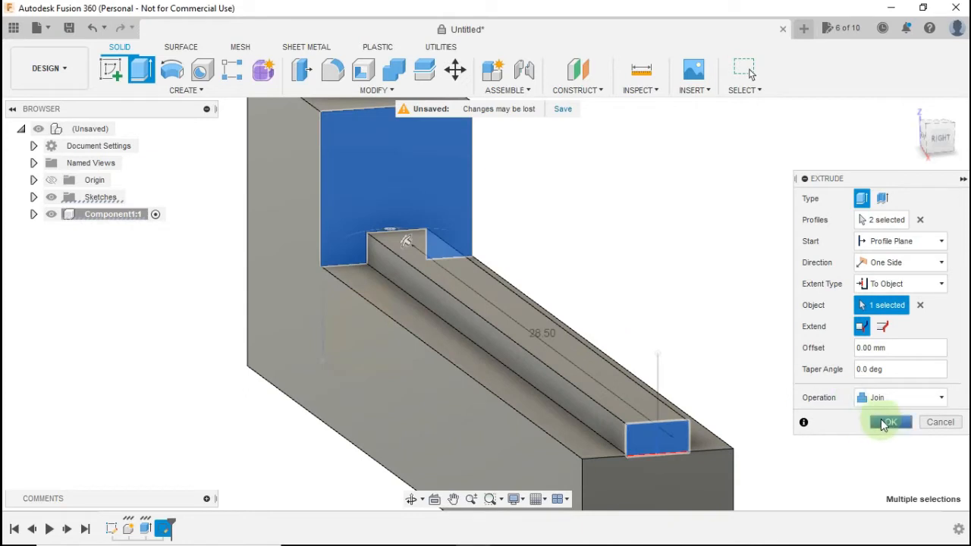
click(887, 422)
Sketch a diagonal line on the bar's front side face from the raised block's upper outer corner to the inner step corner
scroll(728, 325, down, 2)
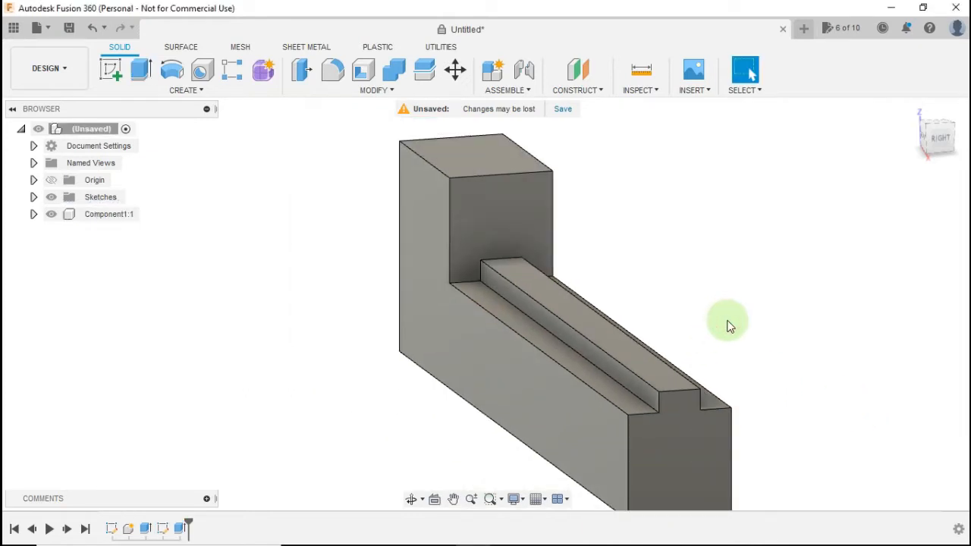
shift+middle_drag(716, 325, 436, 372)
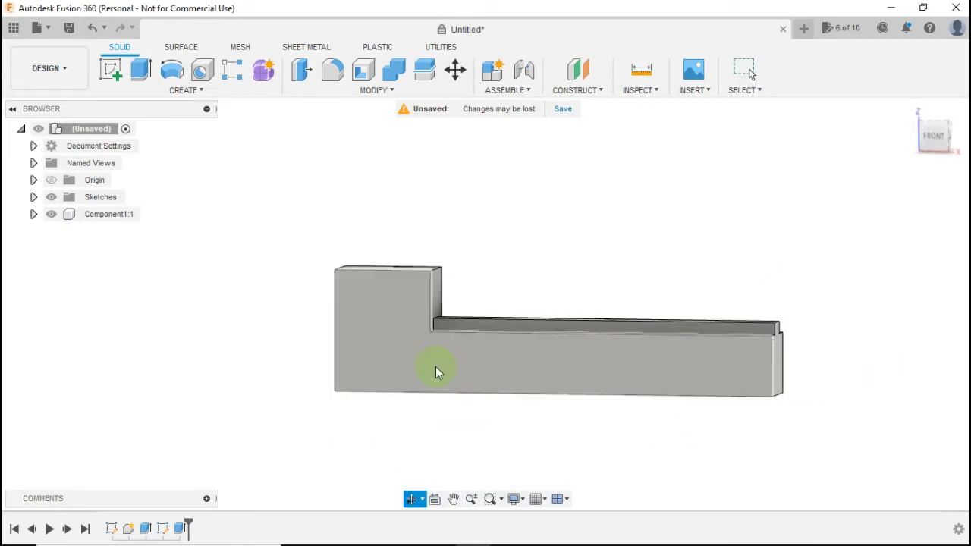
click(389, 308)
click(257, 270)
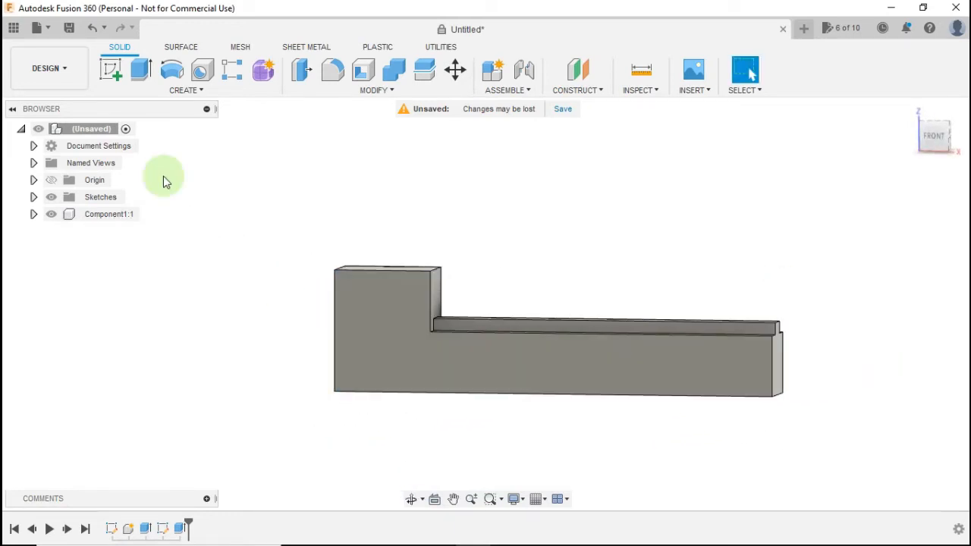
click(110, 69)
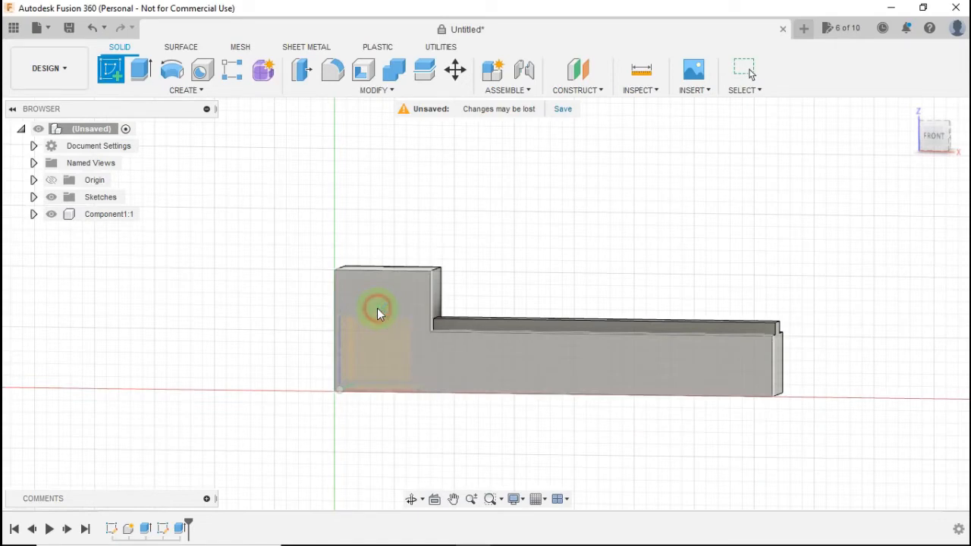
click(377, 308)
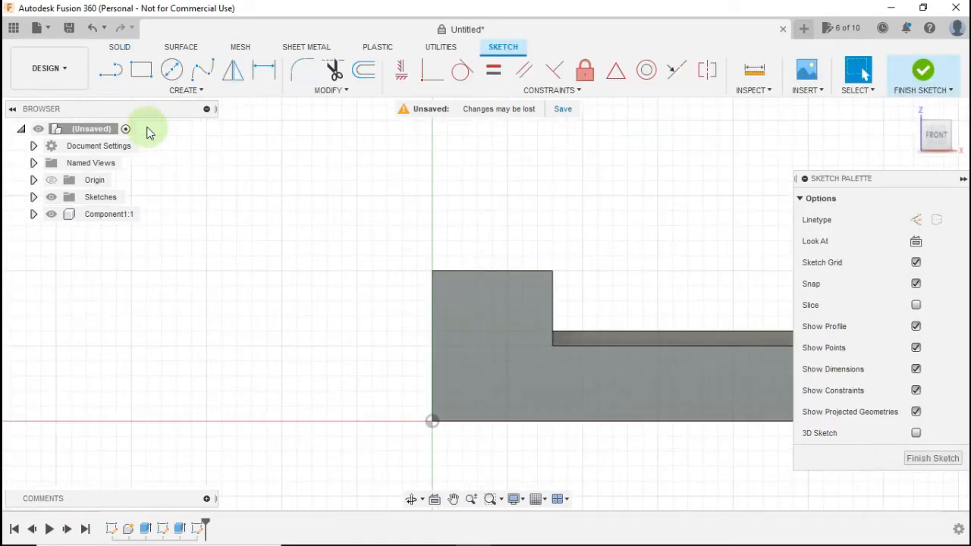
click(168, 76)
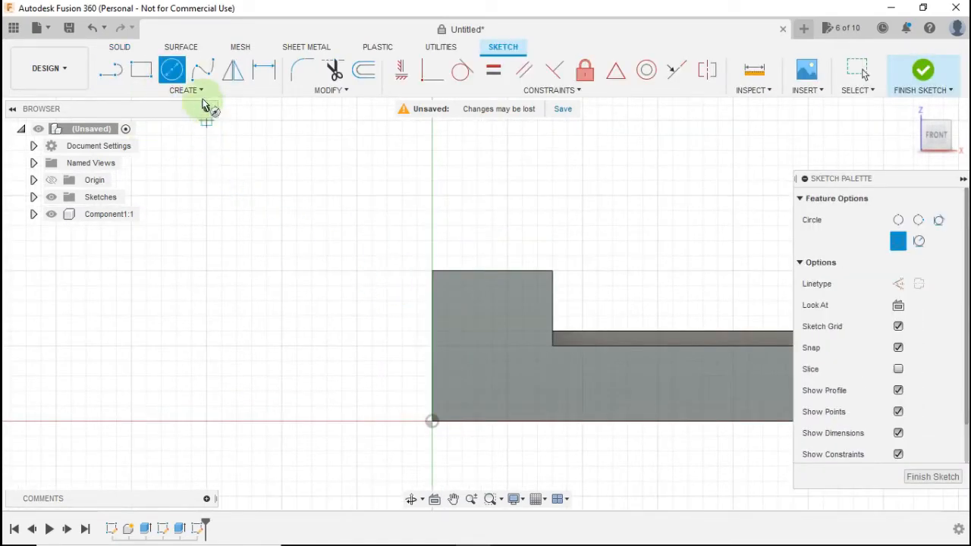
click(112, 70)
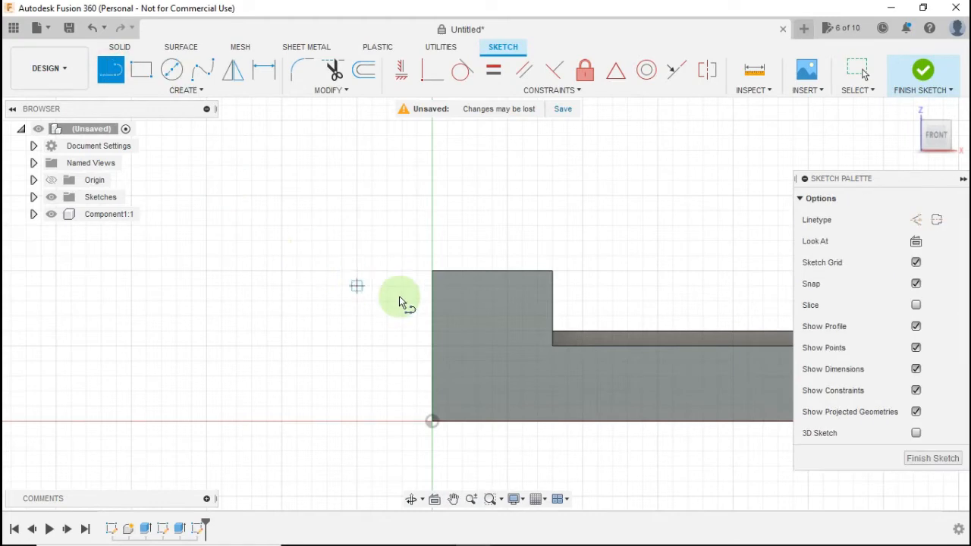
click(432, 271)
click(553, 343)
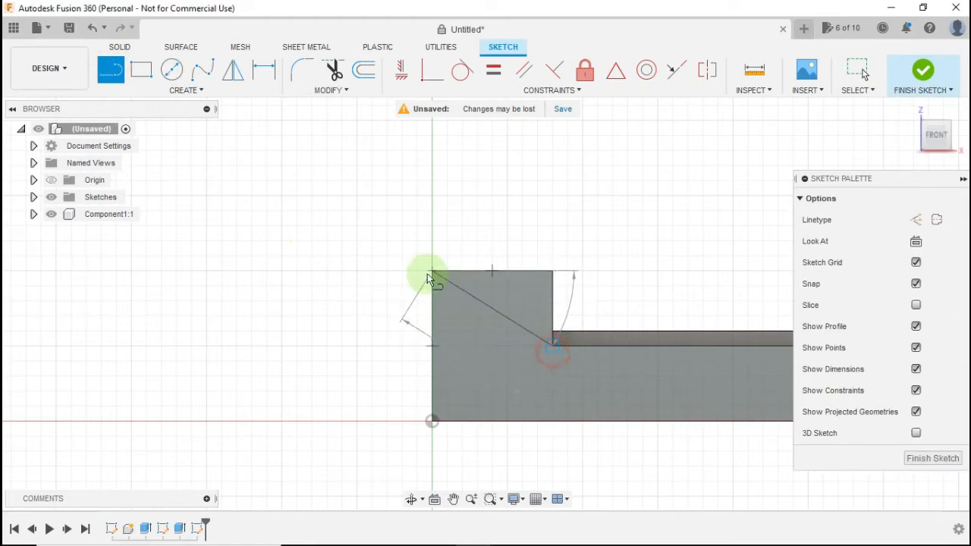
Draw a 3 mm diameter circle centred on the midpoint of the diagonal line on the raised block
key(Escape)
click(170, 70)
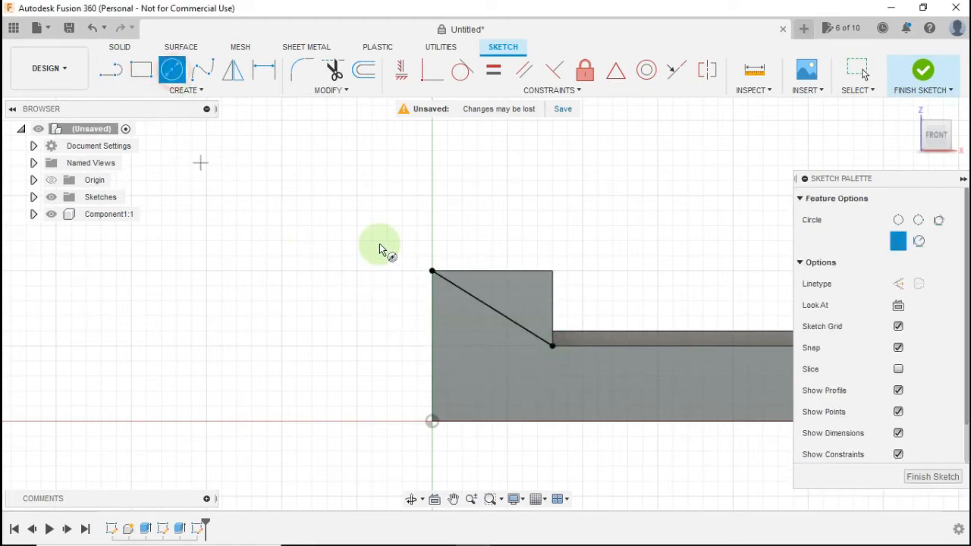
click(493, 309)
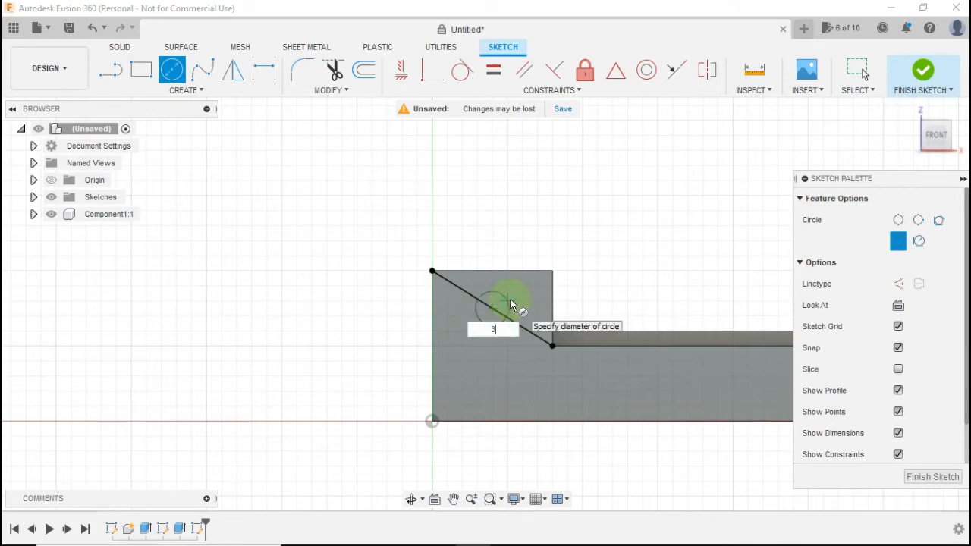
key(Return)
key(Escape)
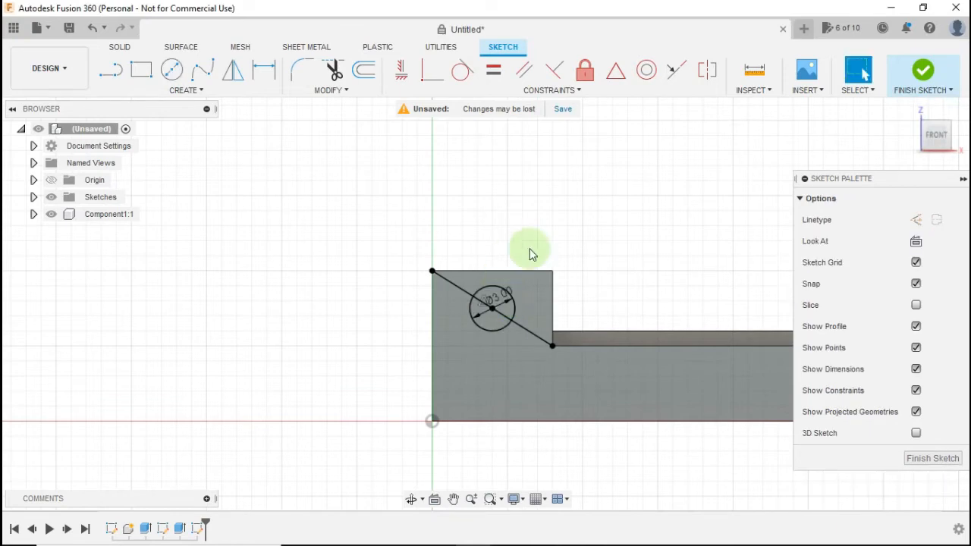
Extrude both halves of the circle 3 mm outward from the raised block, joined to the bar
key(e)
click(499, 297)
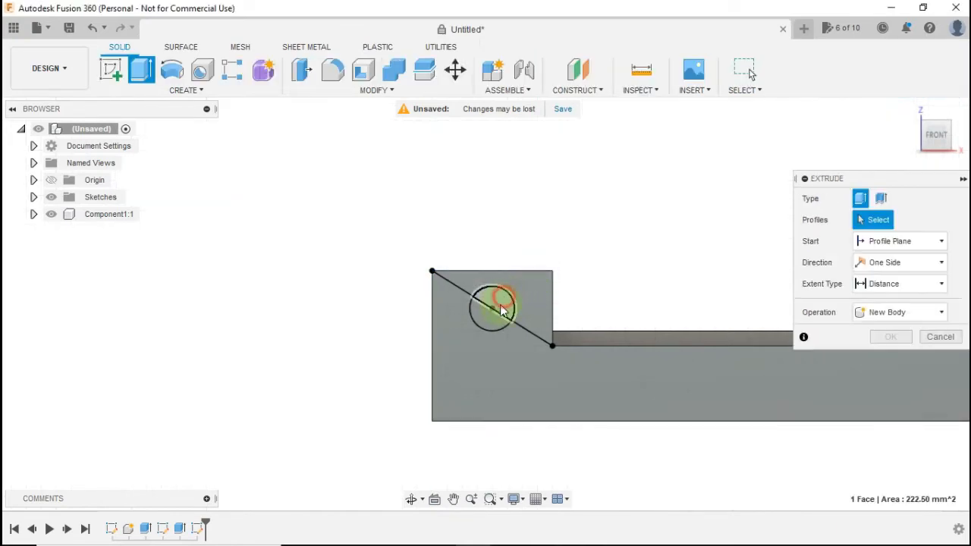
click(494, 327)
shift+middle_drag(581, 262, 570, 299)
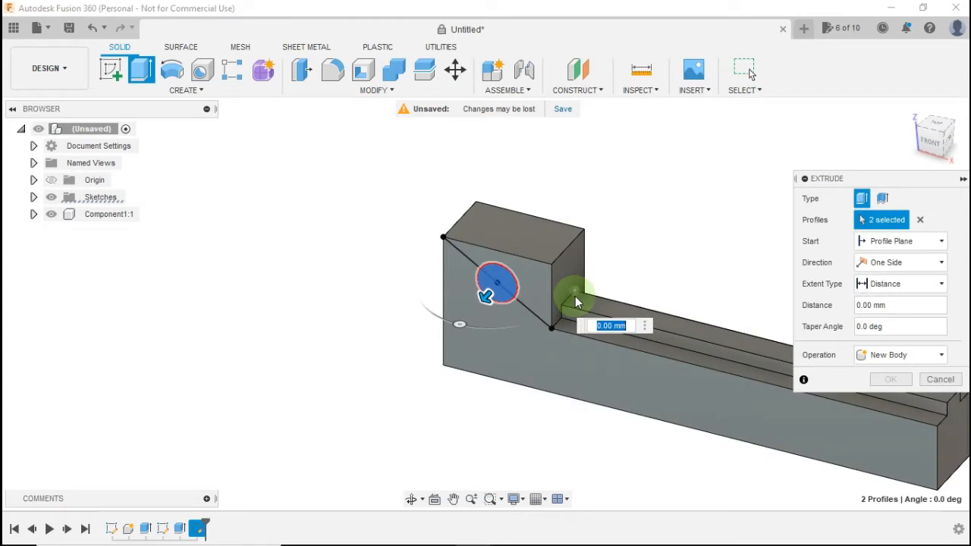
click(903, 306)
text(3)
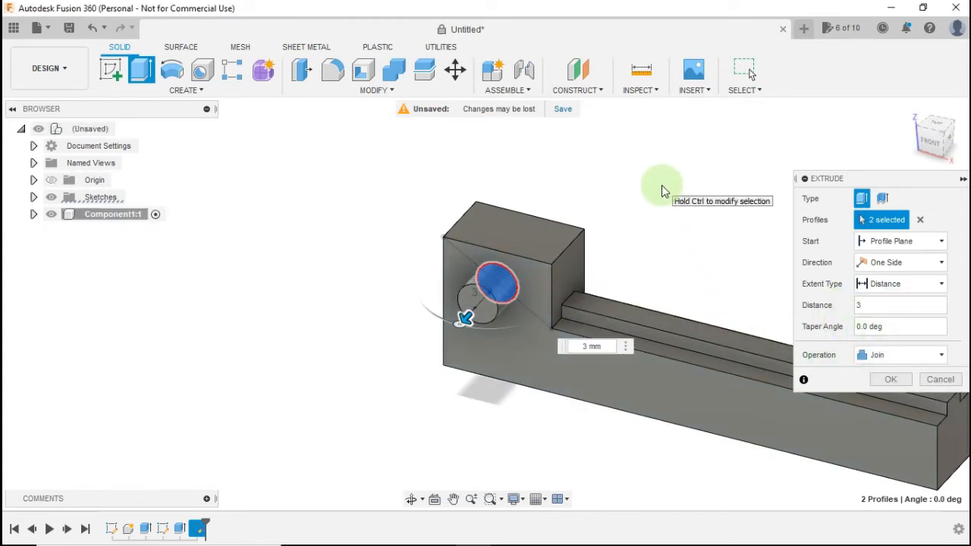
click(892, 379)
Start a sketch on the bar's free end face and trace the stepped rail outline with connected lines from side to side
shift+middle_drag(787, 284, 737, 442)
key(Escape)
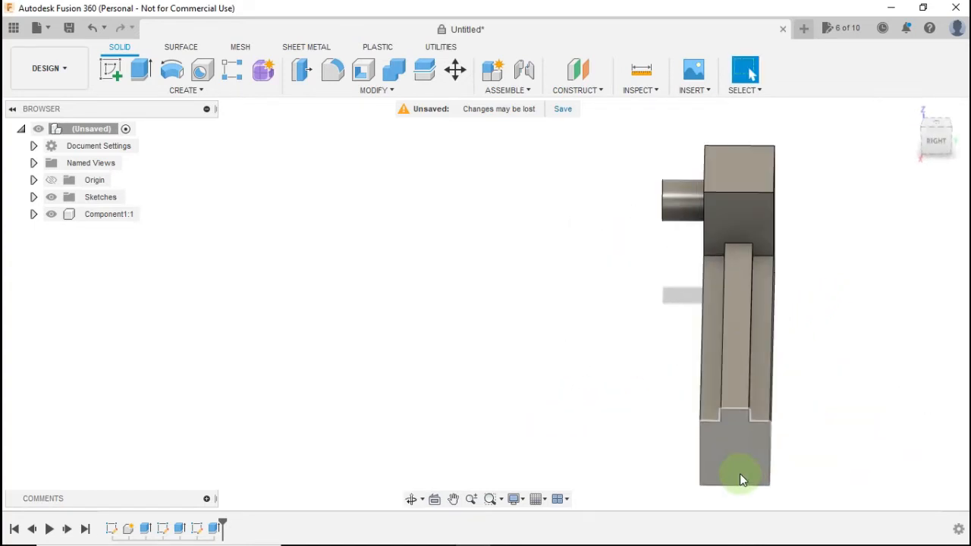
click(111, 70)
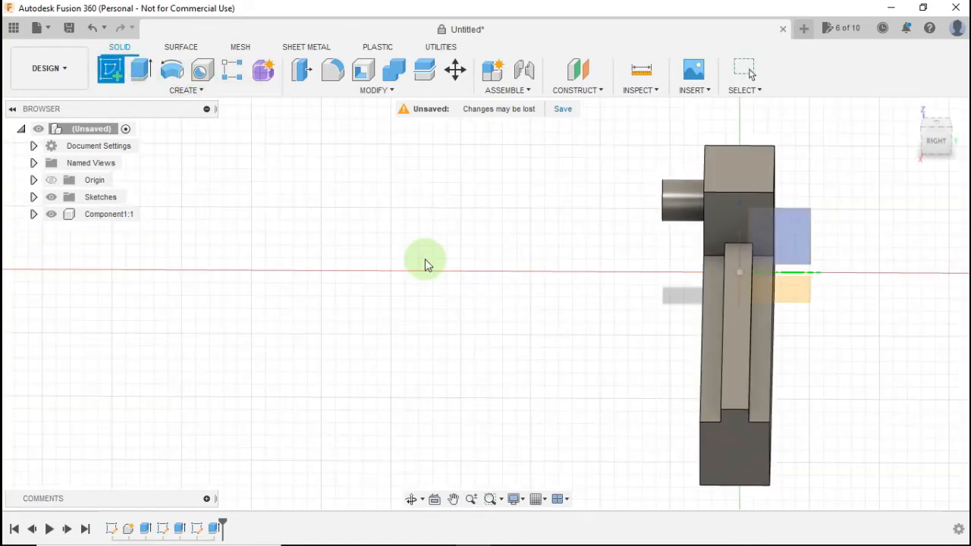
click(741, 451)
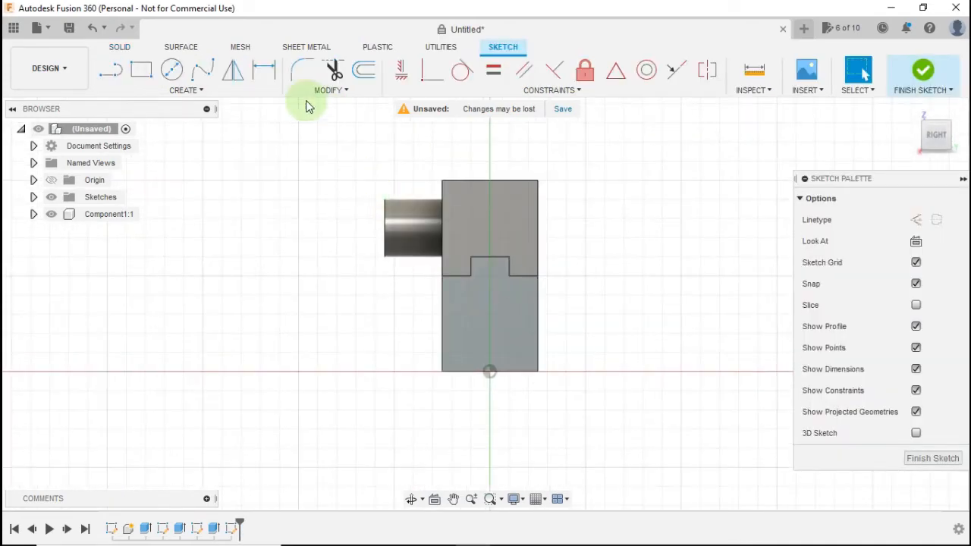
click(110, 74)
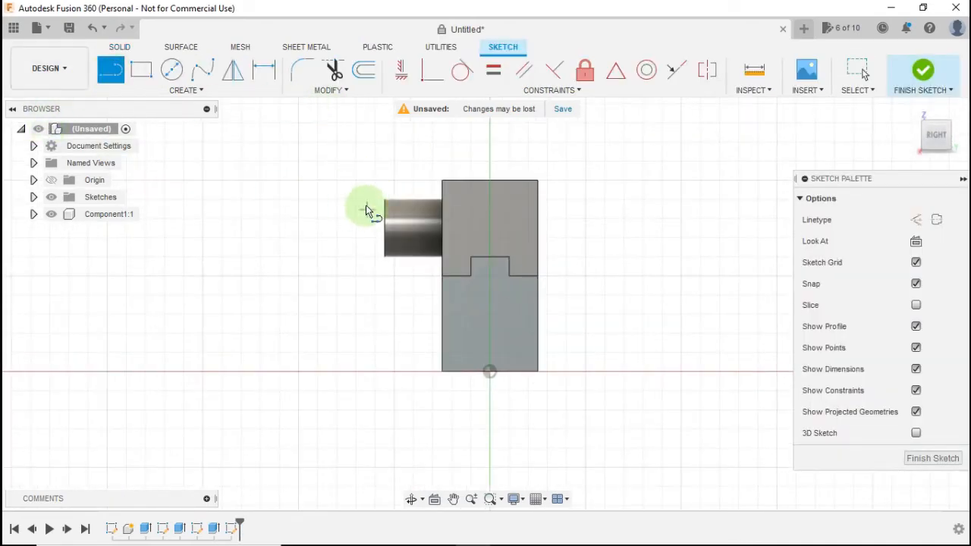
click(442, 275)
click(470, 275)
click(509, 258)
click(509, 276)
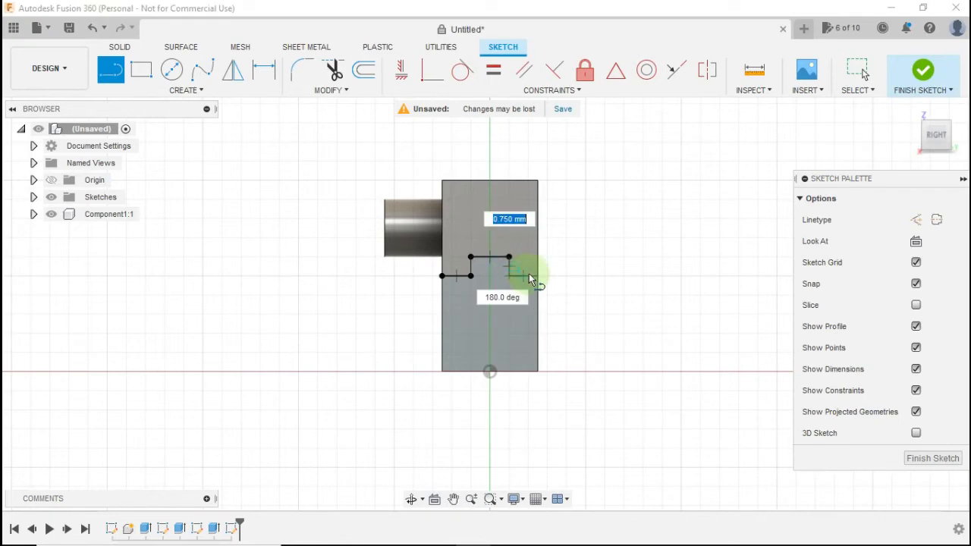
click(537, 275)
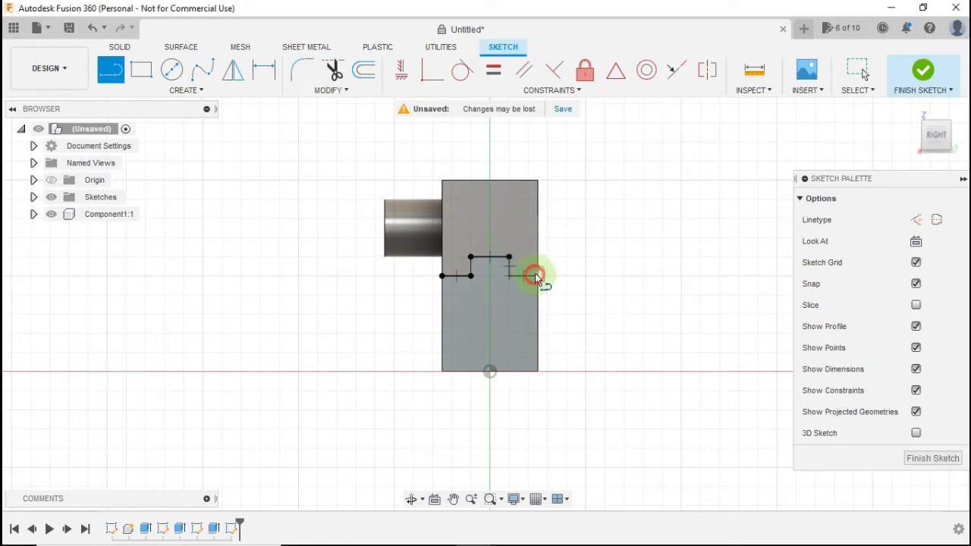
scroll(537, 188, up, 3)
double_click(536, 179)
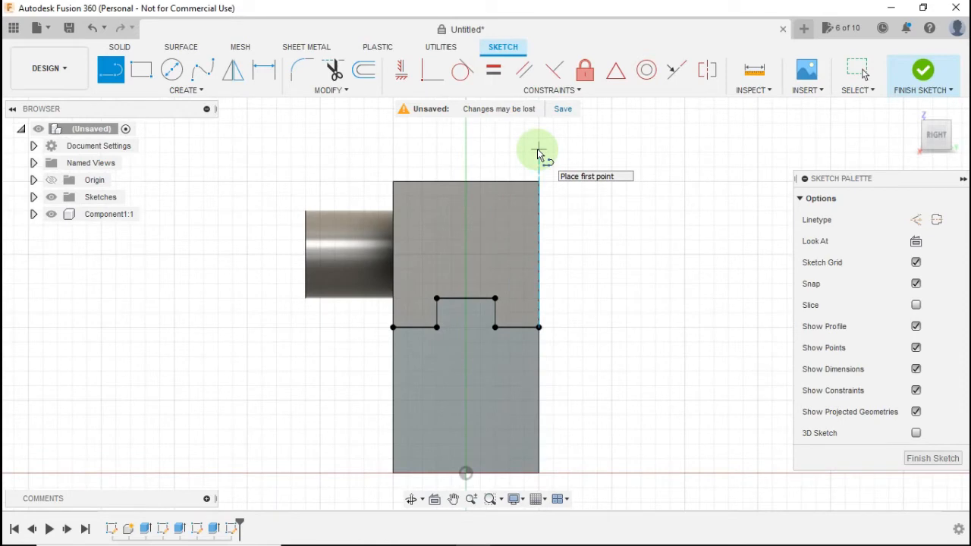
Close the profile above the rail outline with lines along both sides and the raised block's top edge, 5 mm high
click(539, 327)
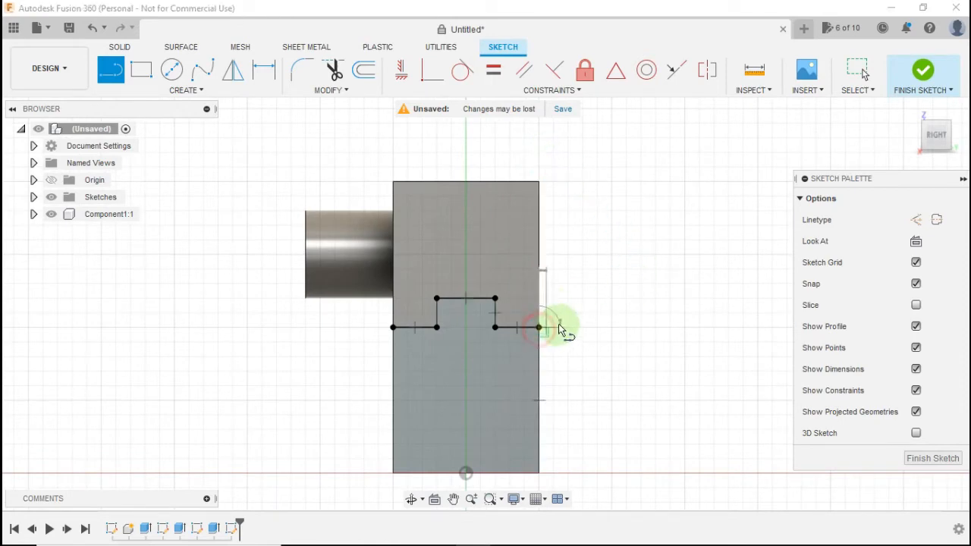
click(538, 181)
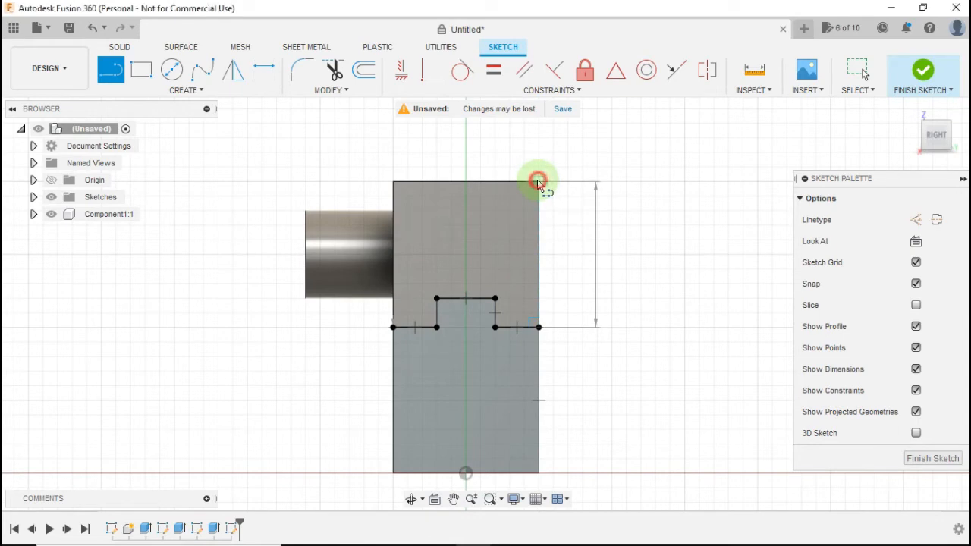
click(393, 181)
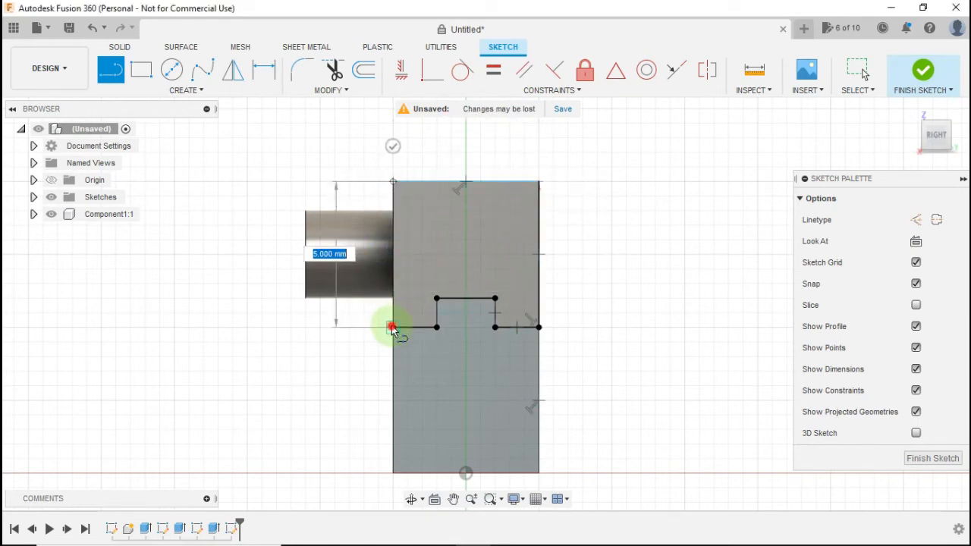
click(393, 327)
scroll(551, 268, down, 1)
shift+middle_drag(538, 271, 554, 289)
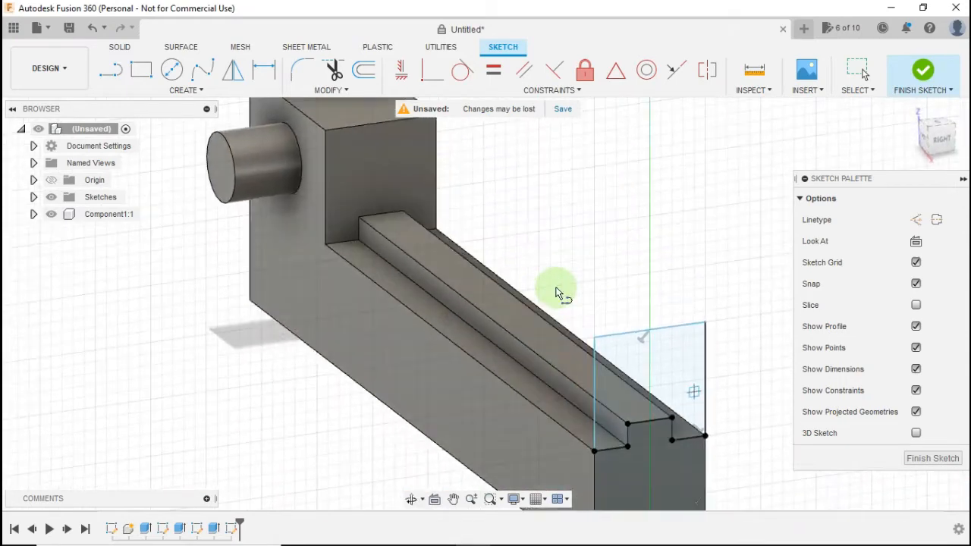
key(Escape)
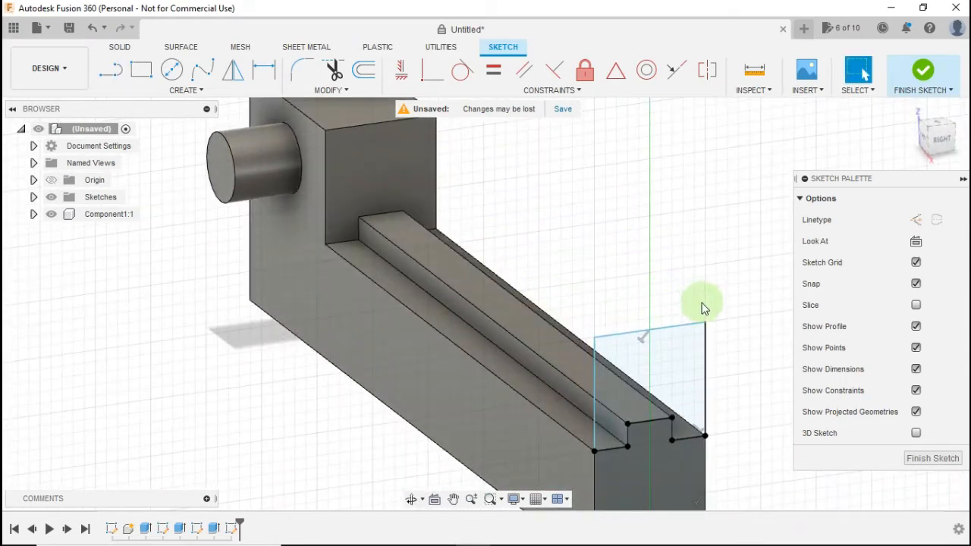
Extrude the closed end-face profile -5 mm back along the bar as a new component
key(e)
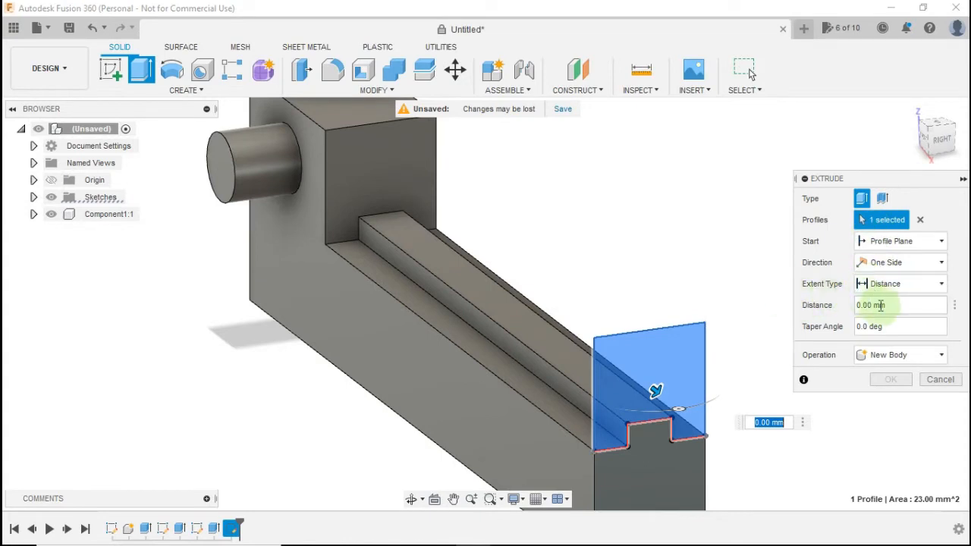
click(880, 305)
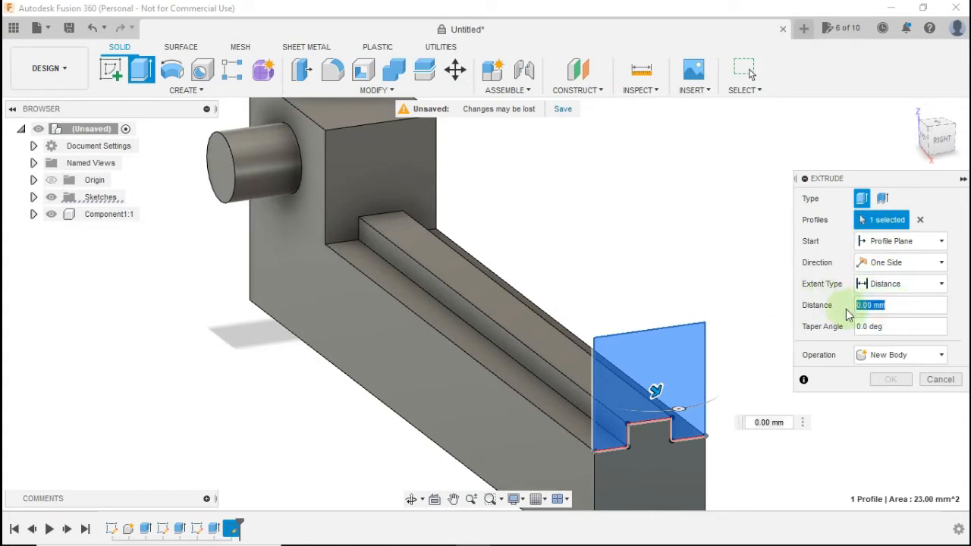
text(-5)
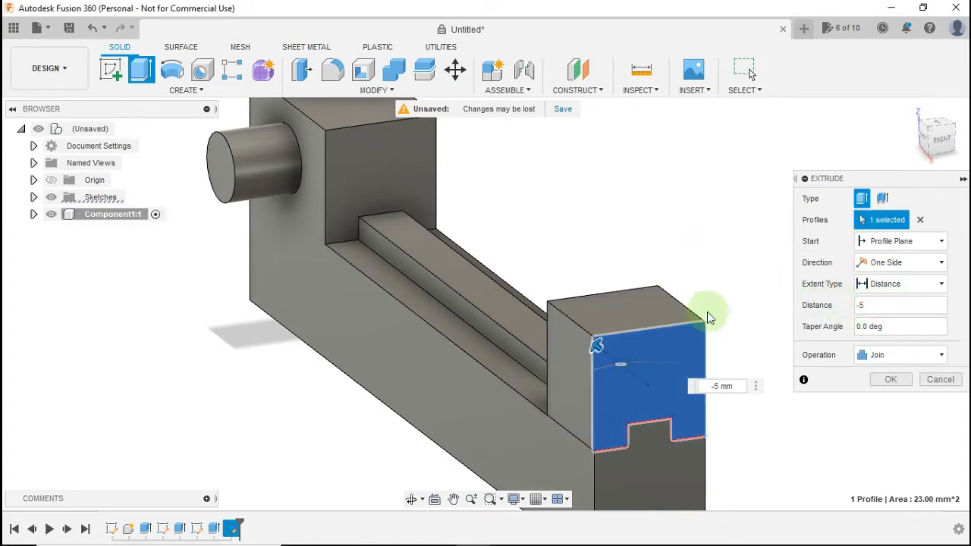
scroll(702, 323, down, 2)
shift+middle_drag(654, 307, 675, 336)
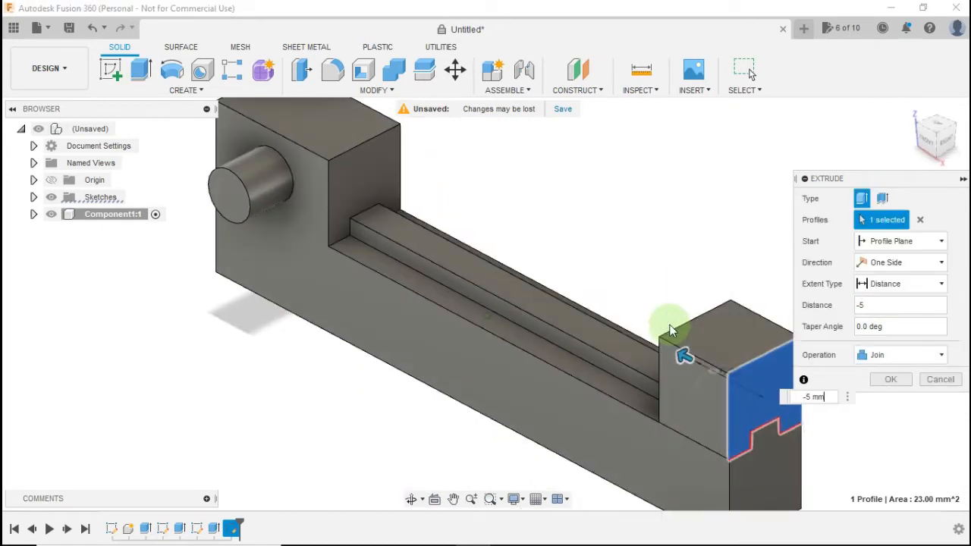
click(865, 355)
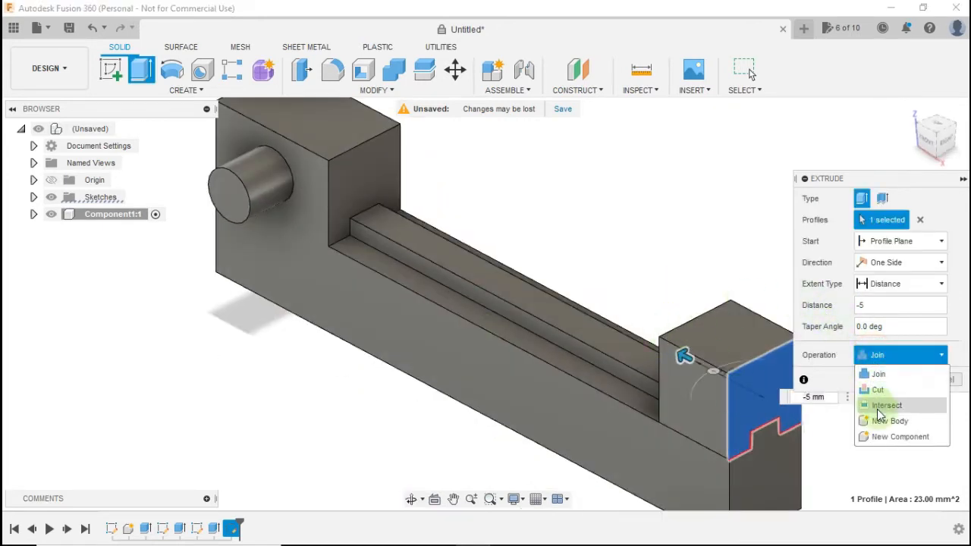
click(880, 440)
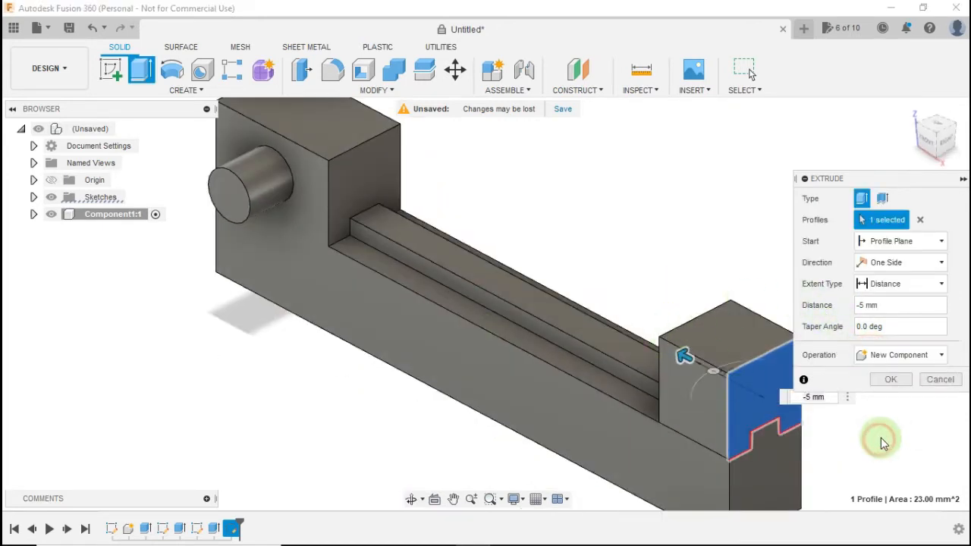
click(884, 381)
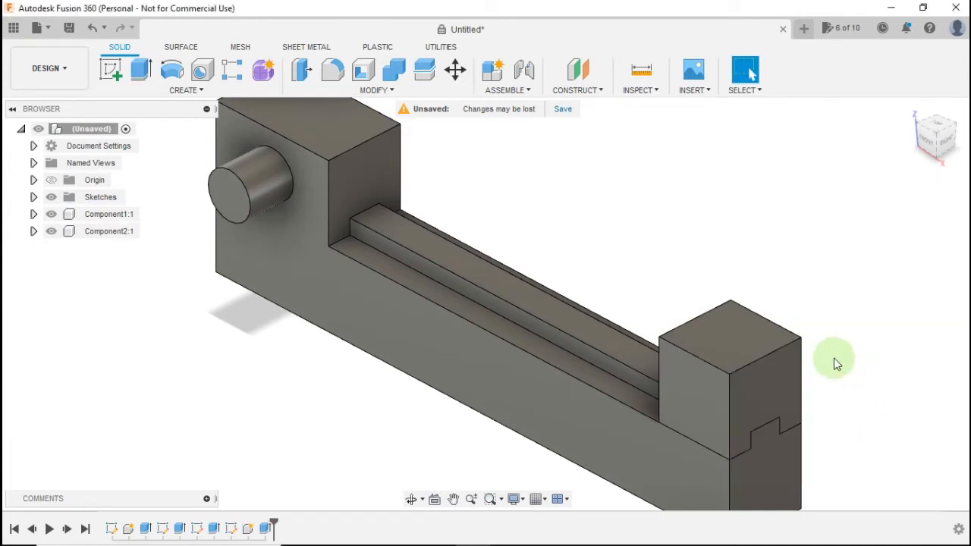
Move the new block component off the rail as a test and revert it to its original position
scroll(834, 358, down, 2)
drag(770, 344, 731, 287)
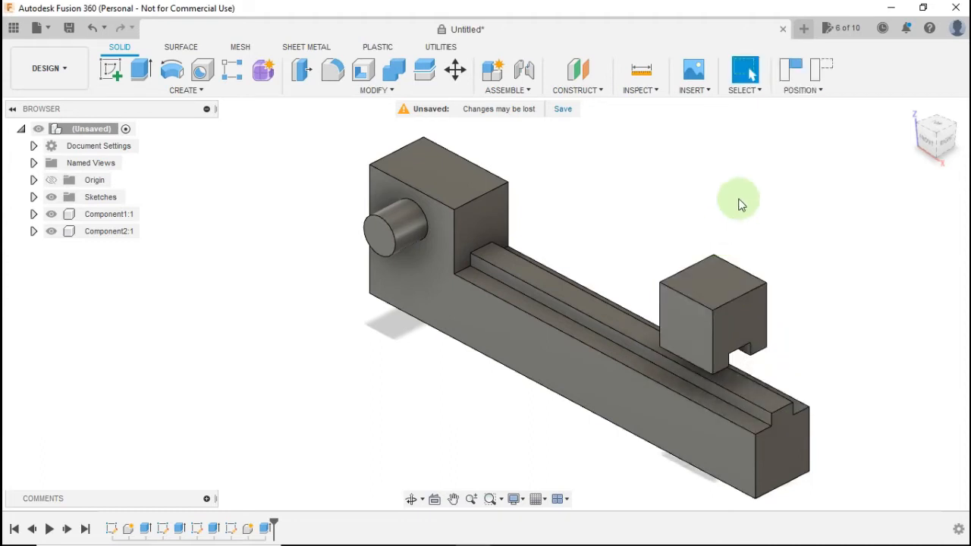
click(821, 72)
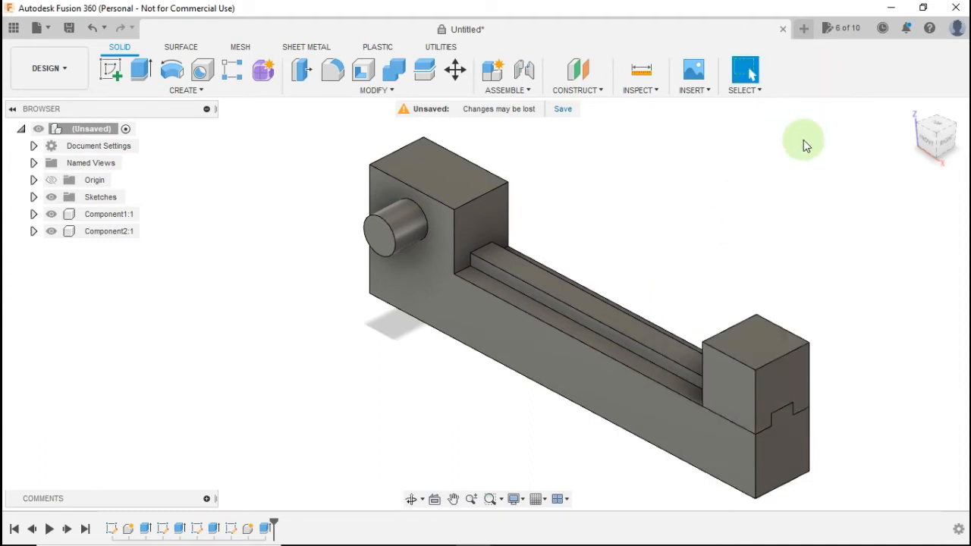
Sketch a diagonal line on the new block's front face from its upper inner corner to its lower outer corner
scroll(718, 292, down, 2)
shift+middle_drag(701, 268, 789, 292)
click(789, 294)
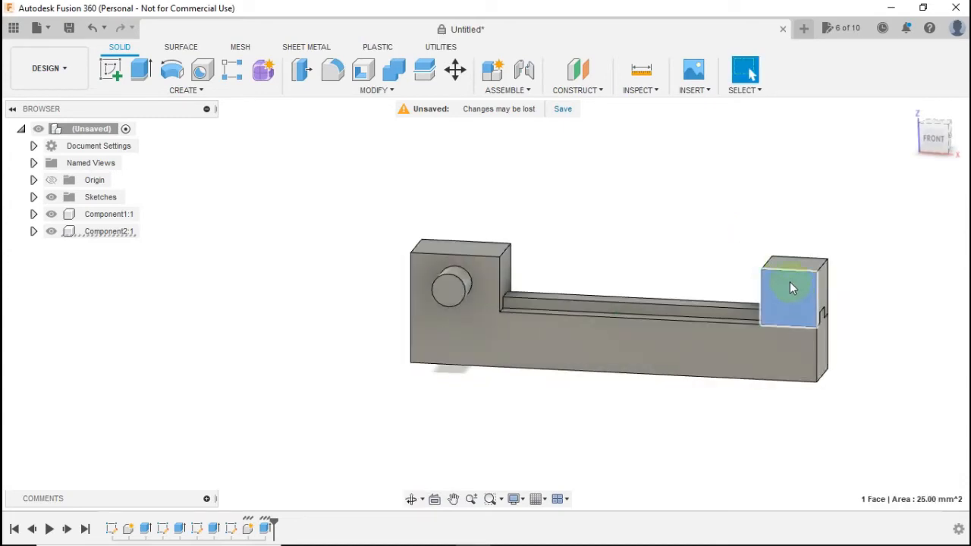
click(111, 68)
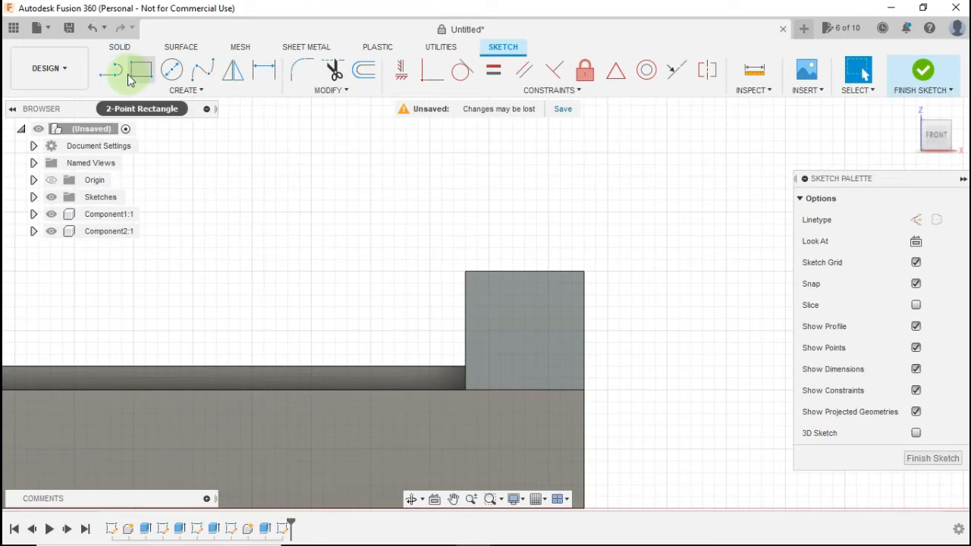
click(112, 76)
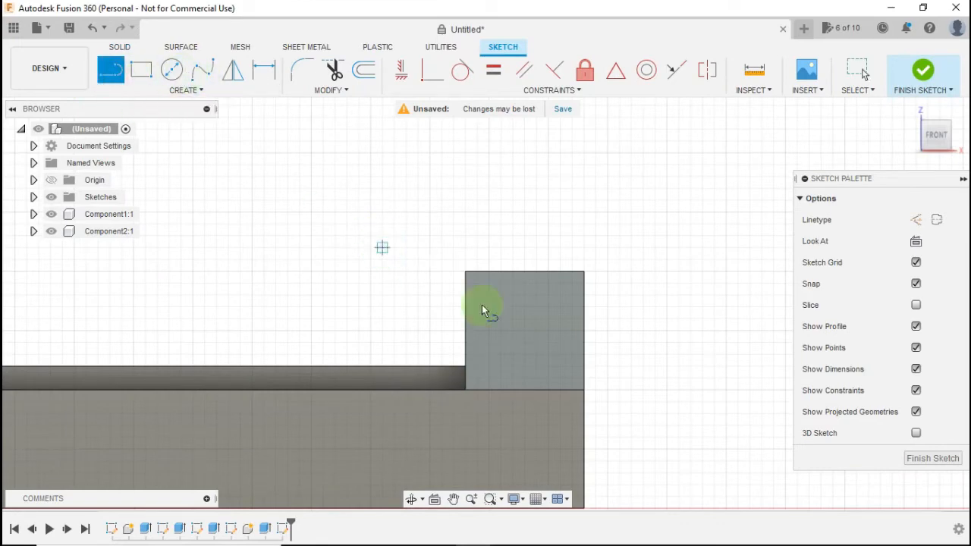
click(466, 271)
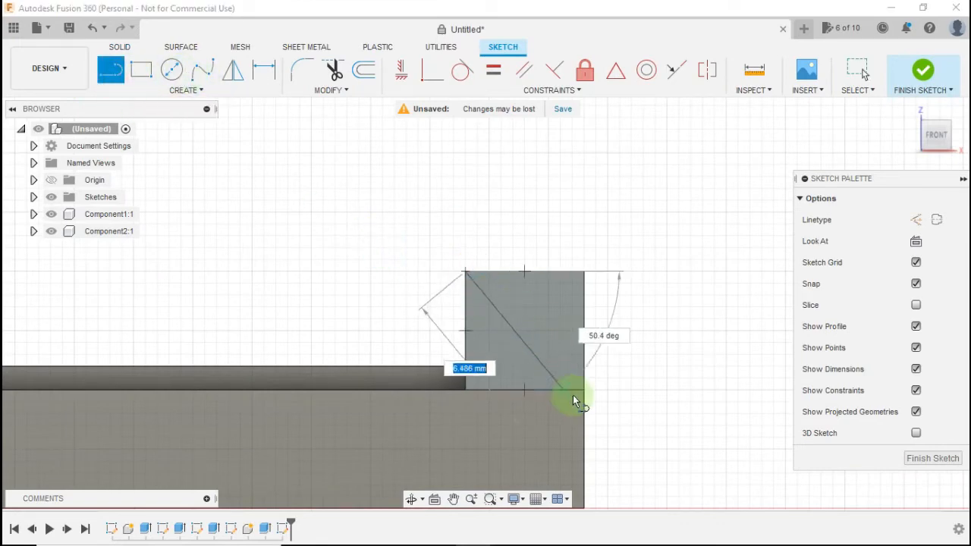
double_click(583, 390)
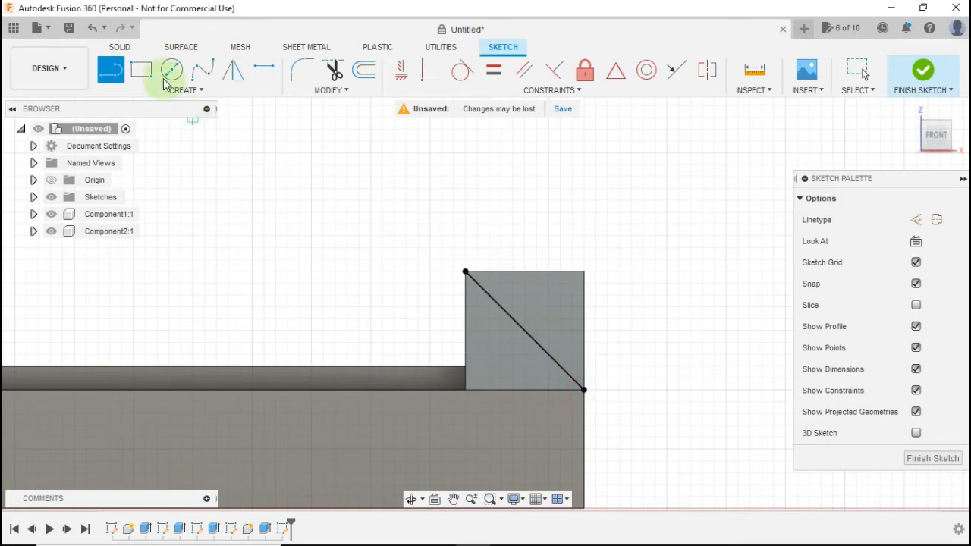
Draw a 3 mm diameter circle centred on the midpoint of the new block's diagonal line
click(525, 331)
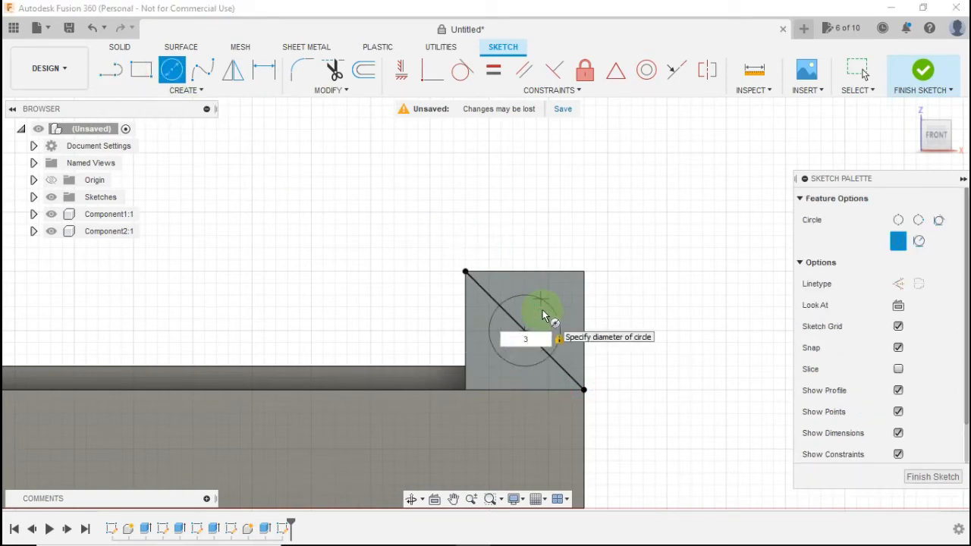
text(3)
key(Return)
key(Escape)
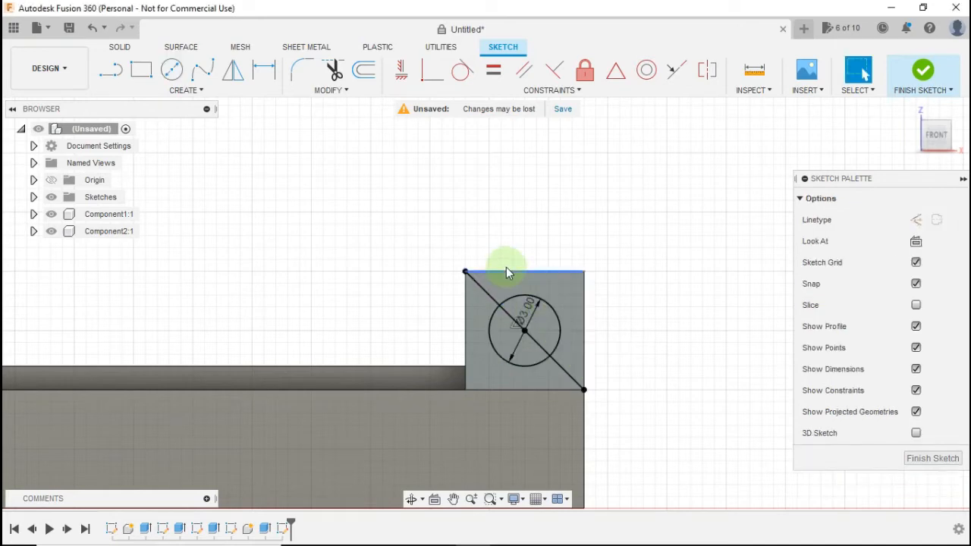
Extrude both halves of the circle 6 mm outward from the sliding block's front face, joined to the block as a round pin
key(e)
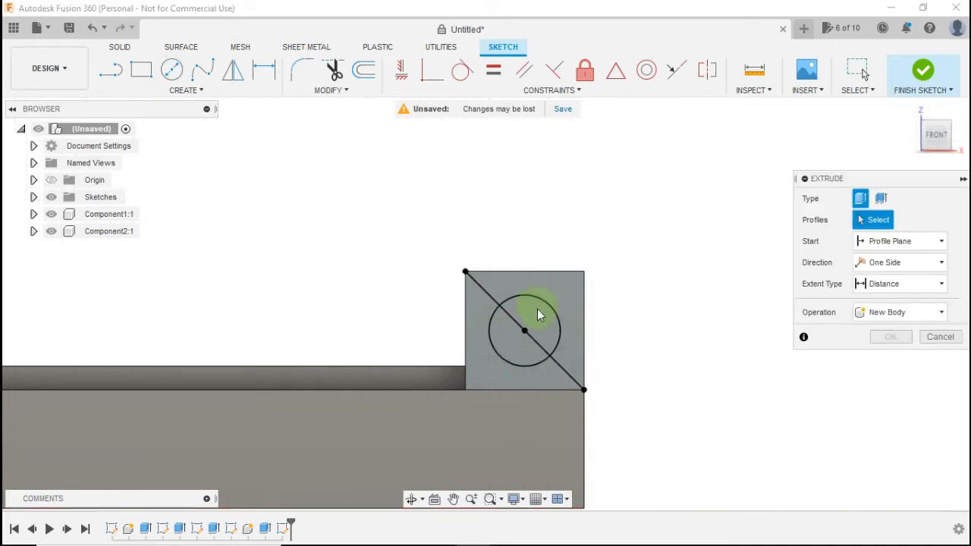
click(537, 312)
click(515, 349)
shift+middle_drag(519, 225, 483, 278)
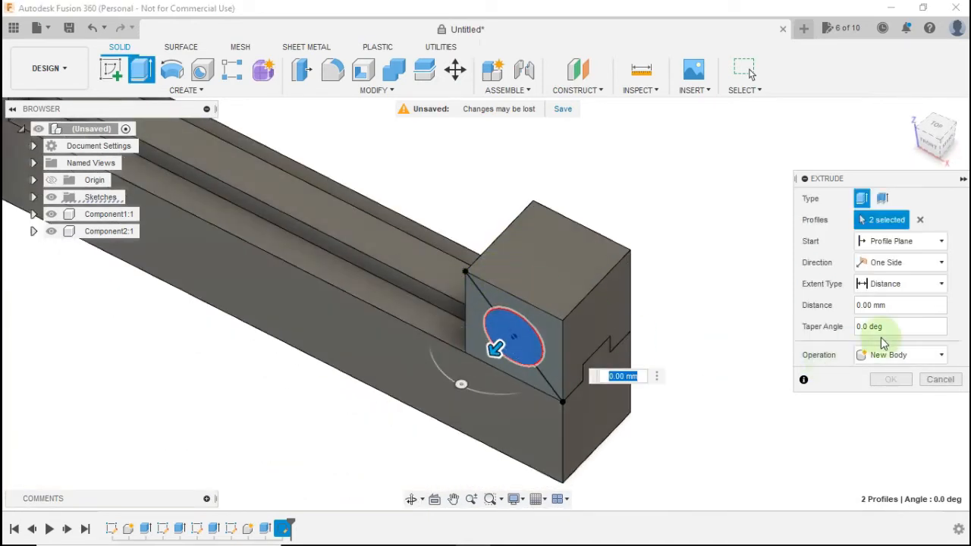
click(888, 305)
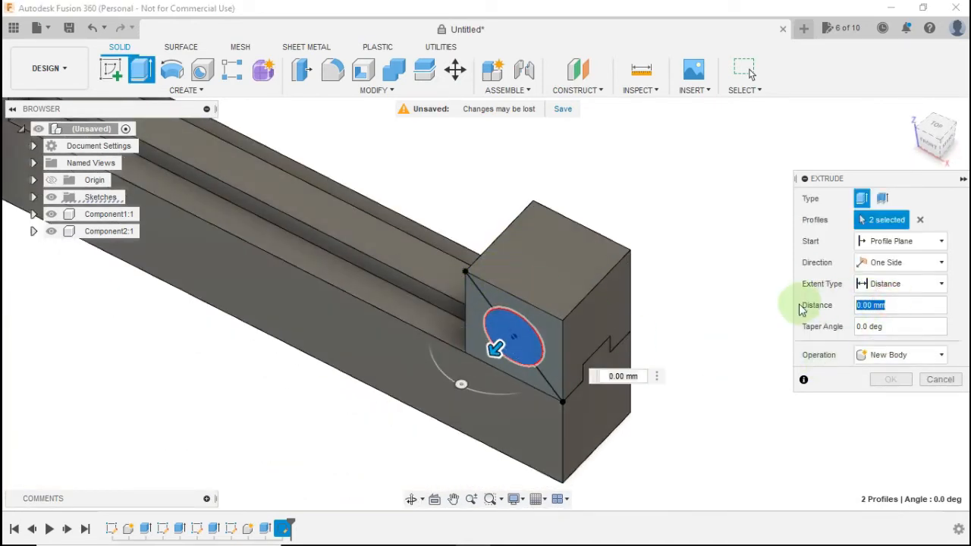
text(6)
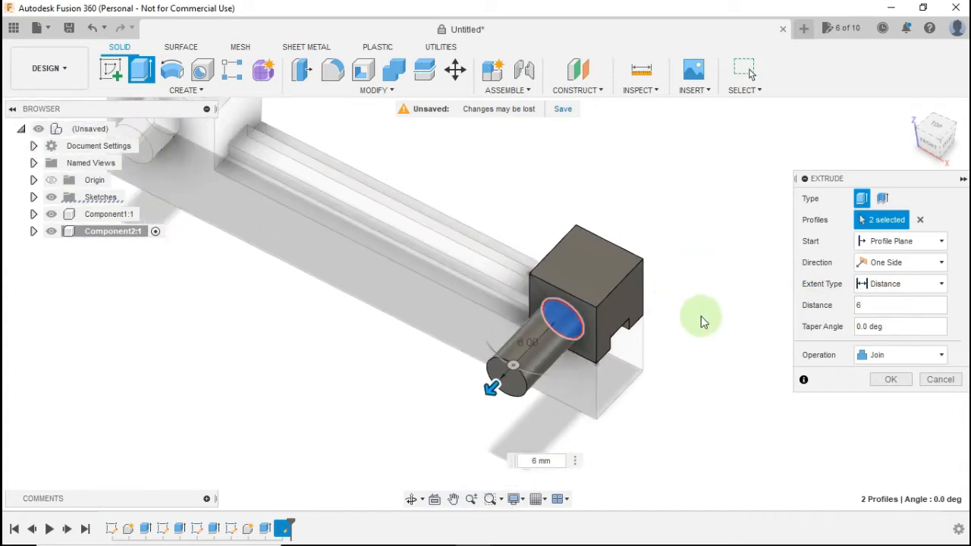
click(878, 383)
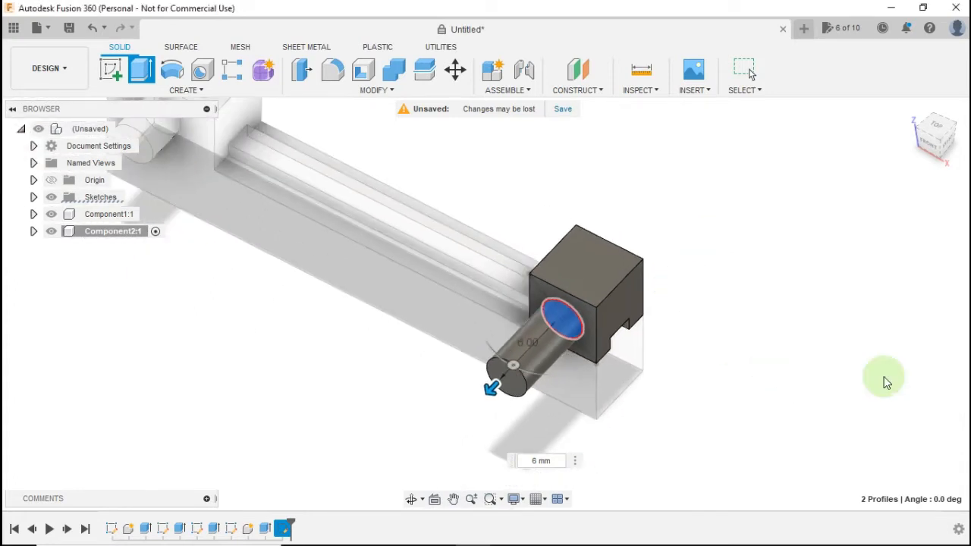
Sketch on the front origin plane a vertical centre-to-centre slot about 17 mm between centres and 6 mm wide, above the bar's raised end
scroll(608, 319, down, 3)
shift+middle_drag(591, 313, 532, 251)
scroll(532, 249, down, 3)
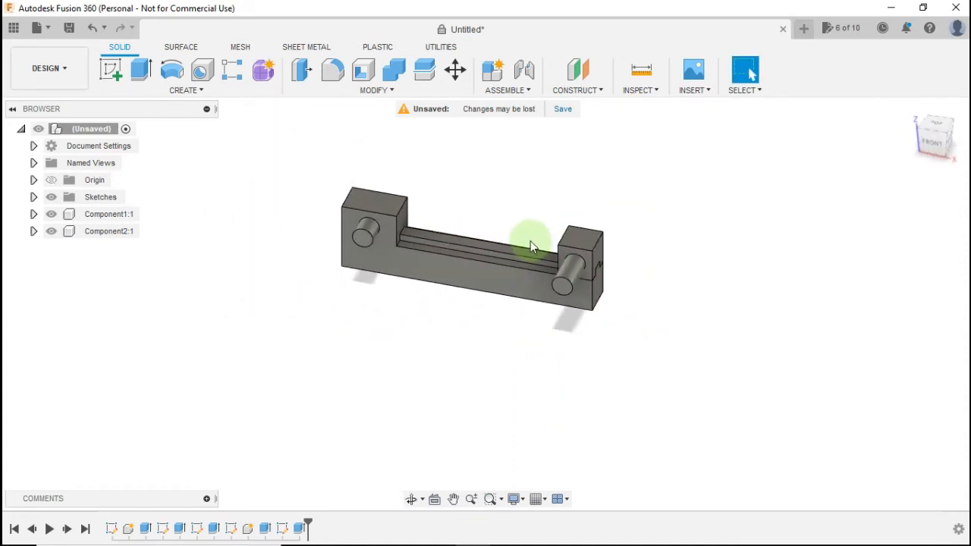
scroll(491, 162, up, 1)
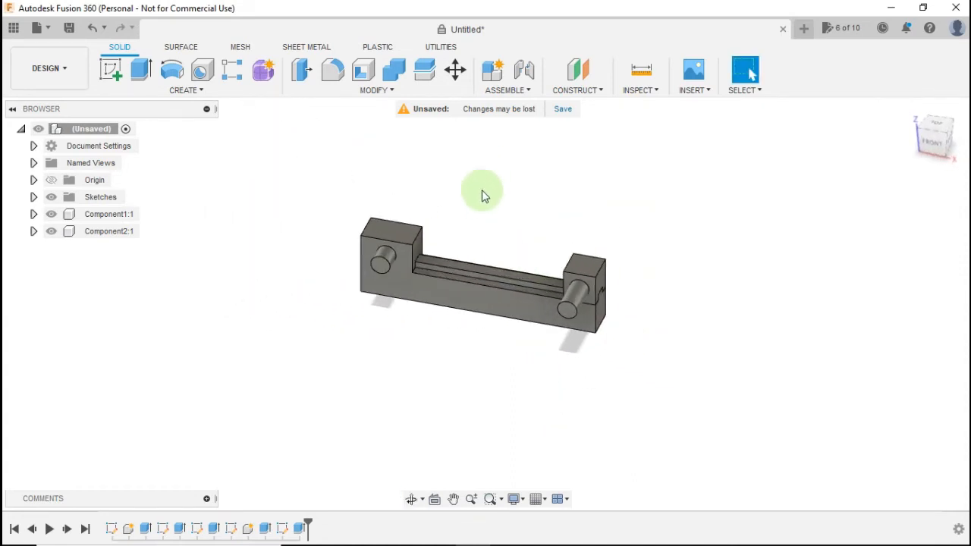
click(110, 69)
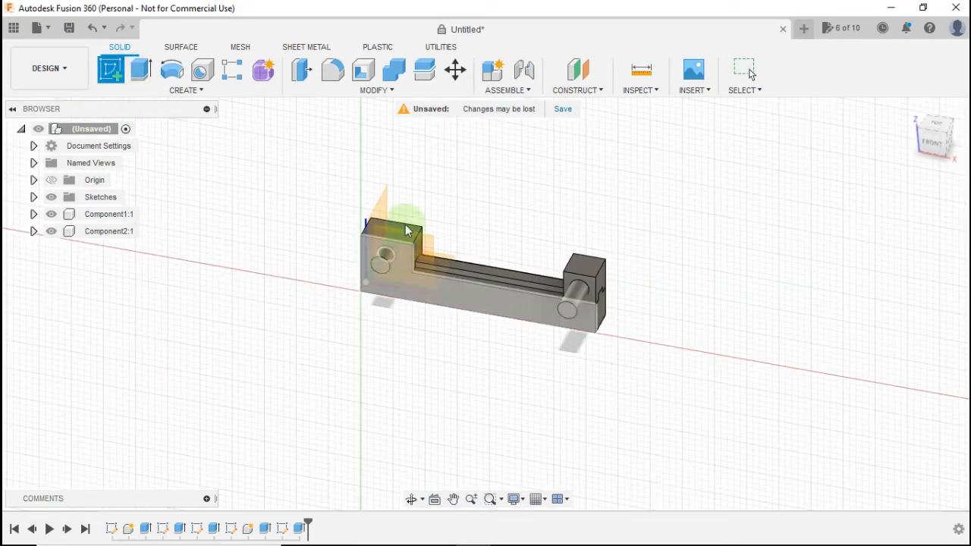
click(402, 260)
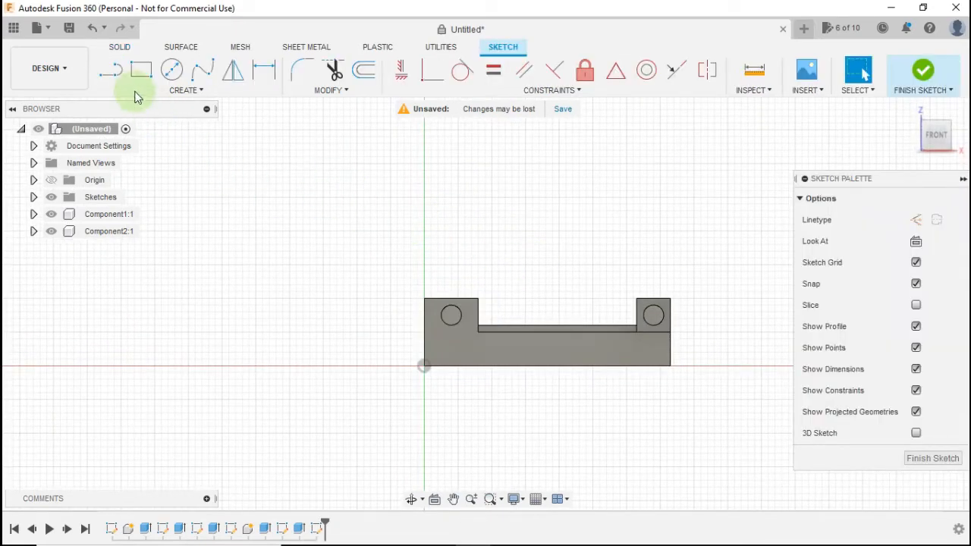
click(185, 91)
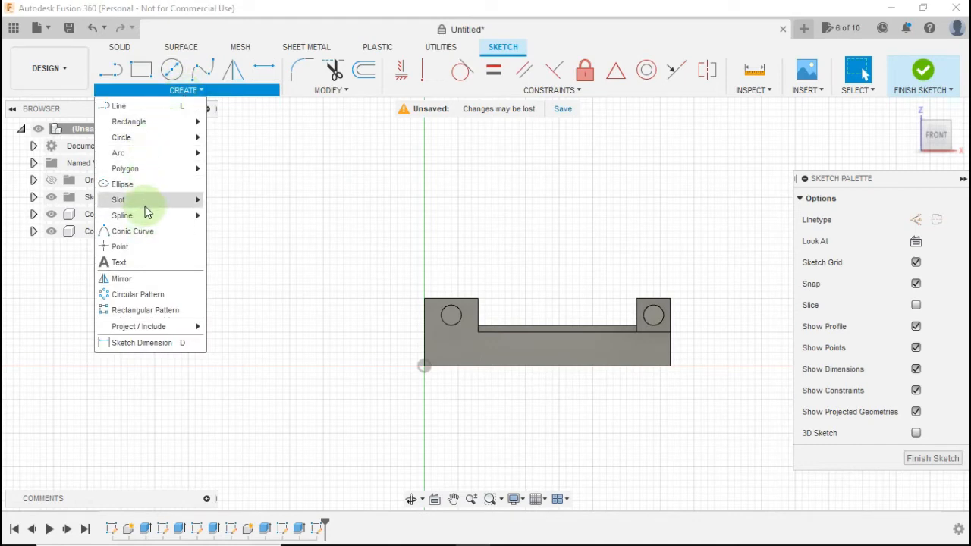
mouse_move(156, 201)
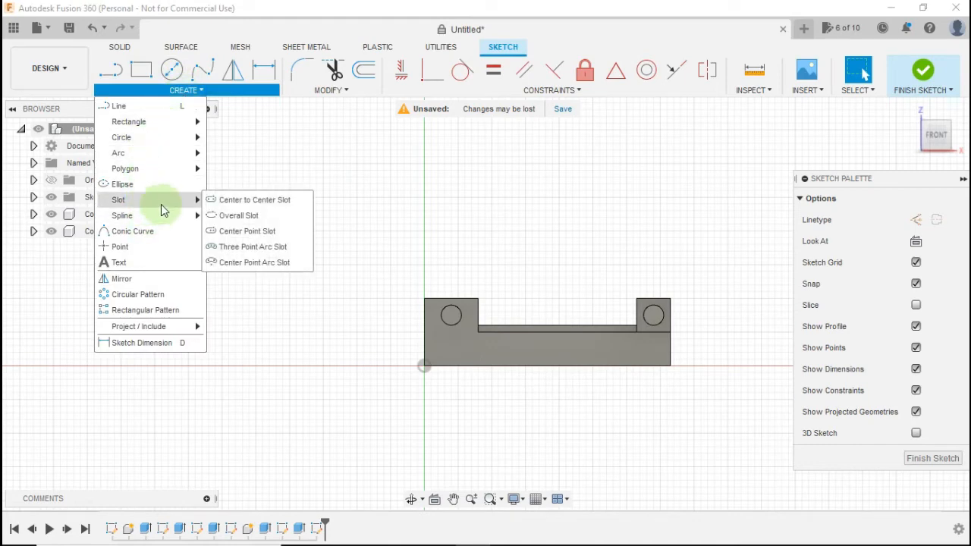
click(244, 202)
scroll(491, 262, up, 2)
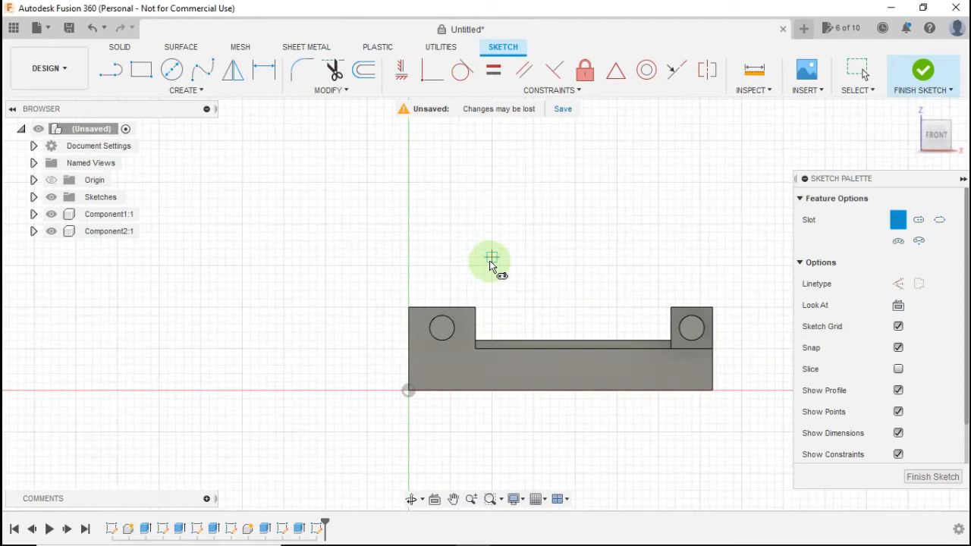
click(443, 275)
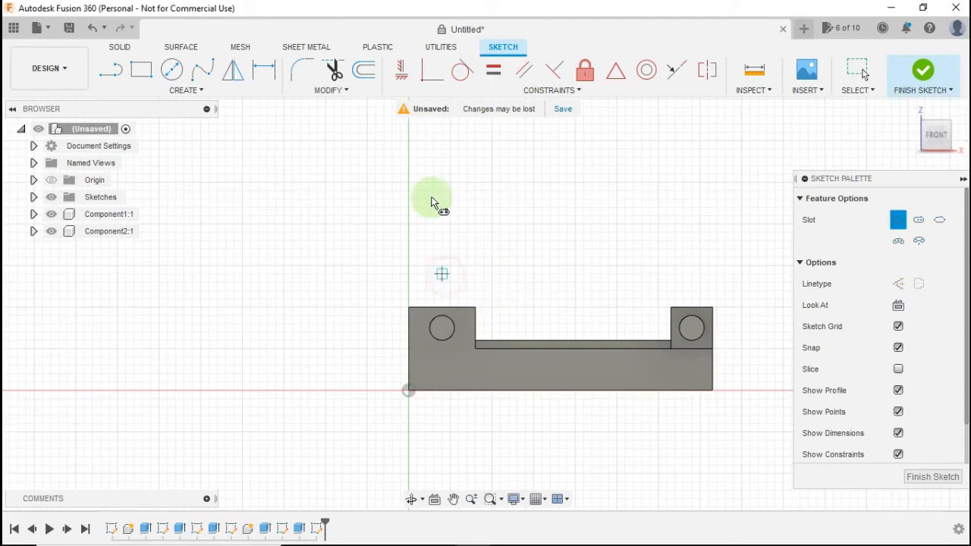
click(444, 134)
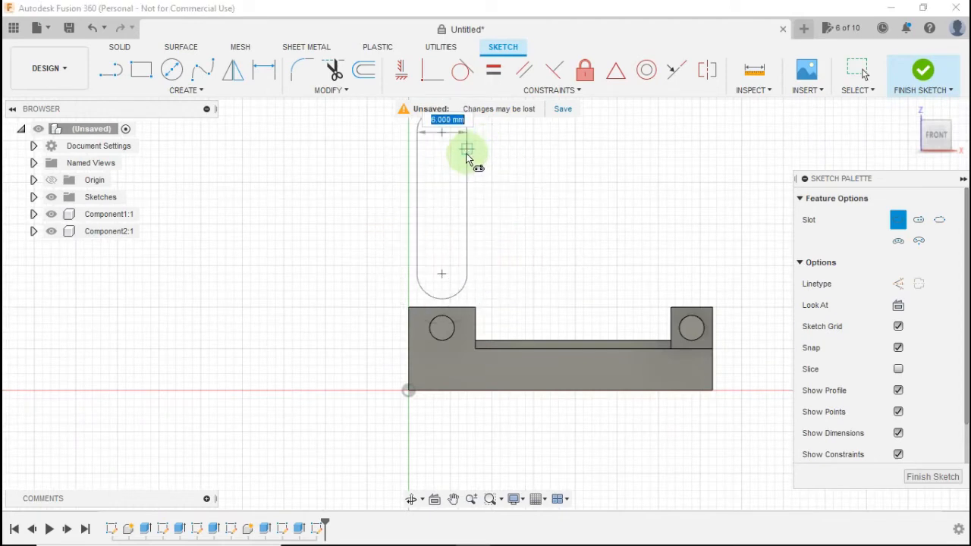
click(464, 190)
Dimension the slot's centreline and set its centre-to-centre length to 10 mm
scroll(456, 189, down, 2)
scroll(441, 148, up, 3)
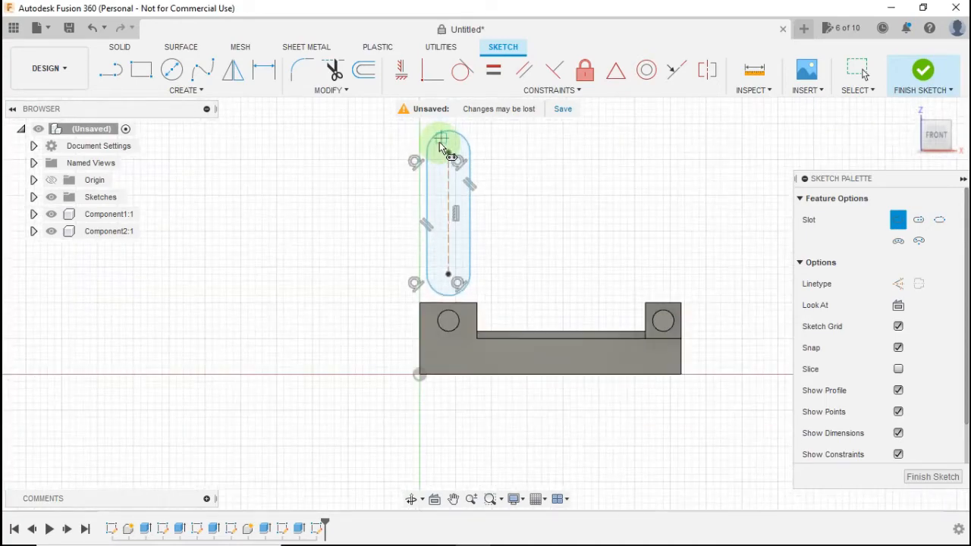
scroll(445, 144, up, 2)
scroll(447, 152, down, 1)
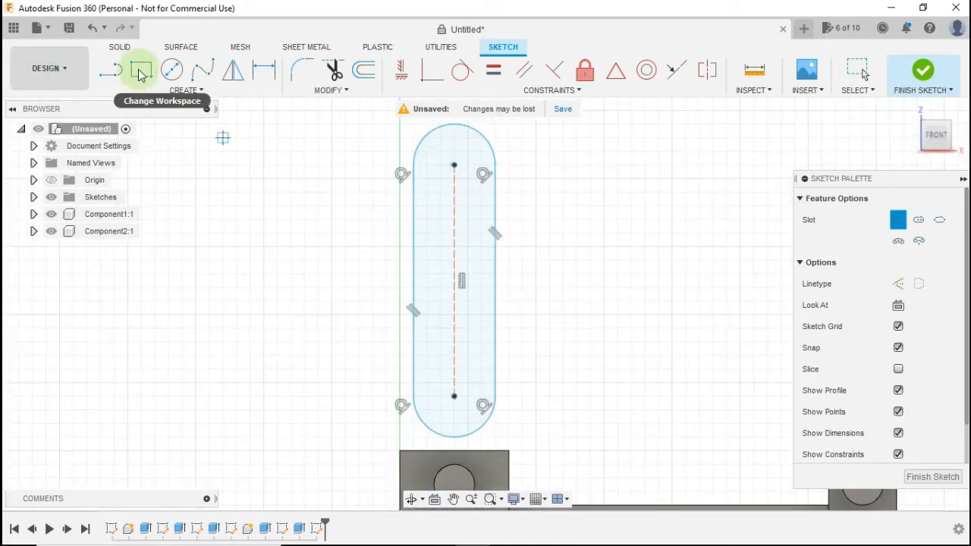
key(d)
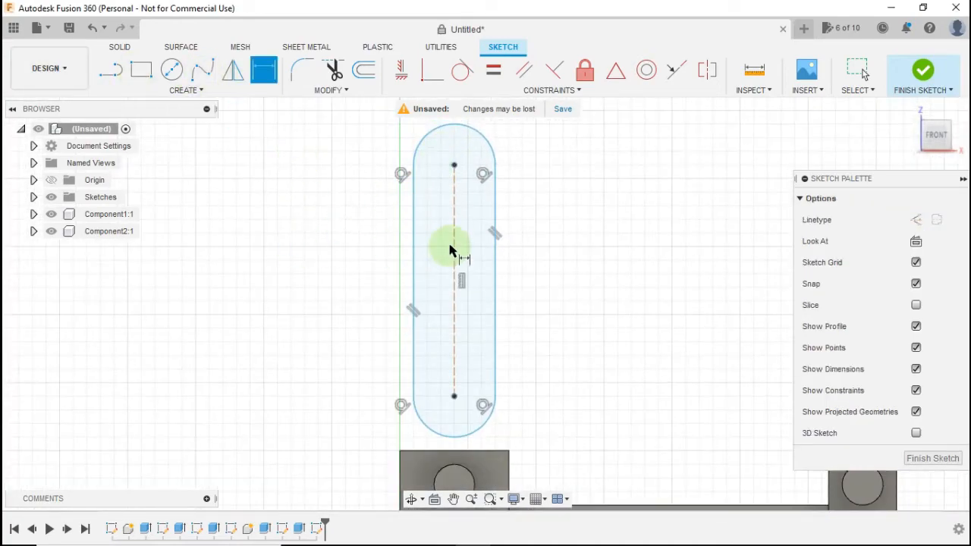
click(456, 245)
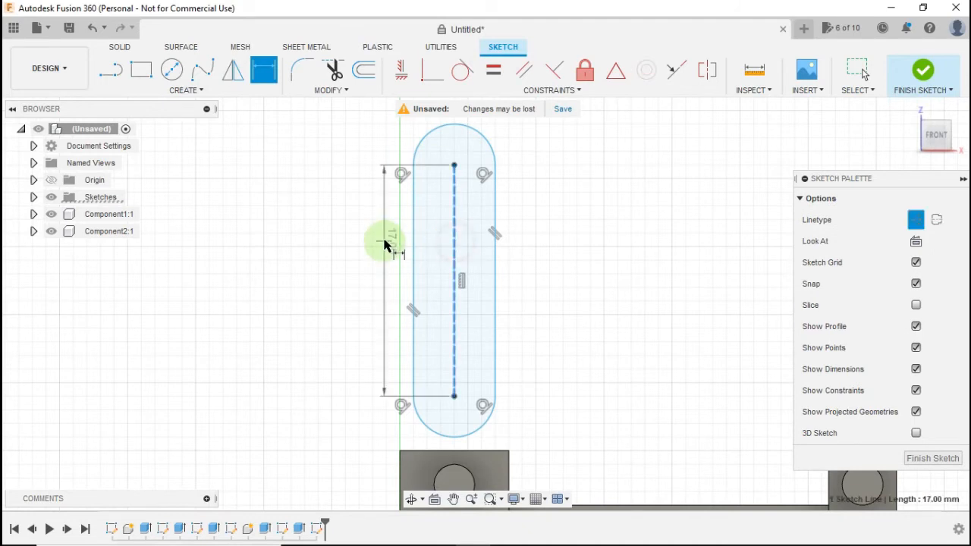
click(314, 249)
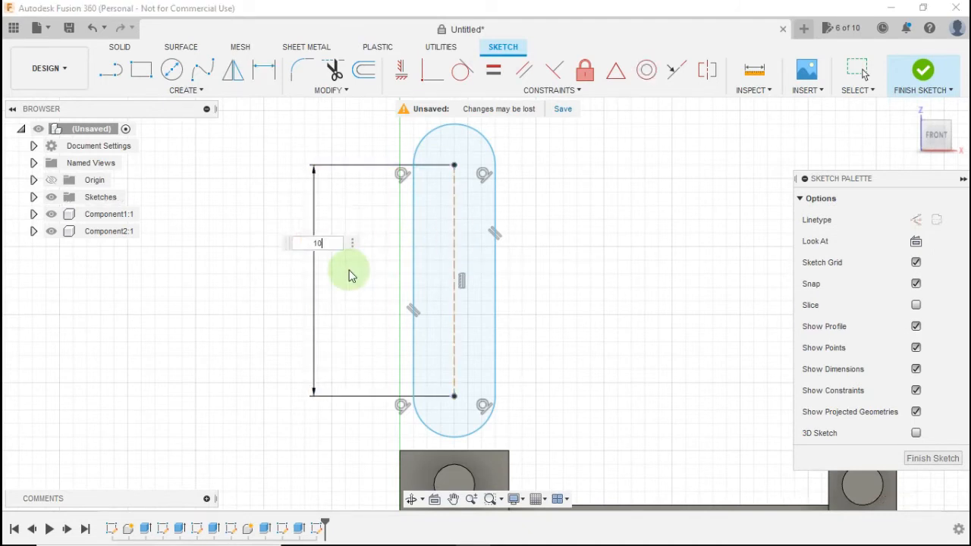
text(10)
key(Return)
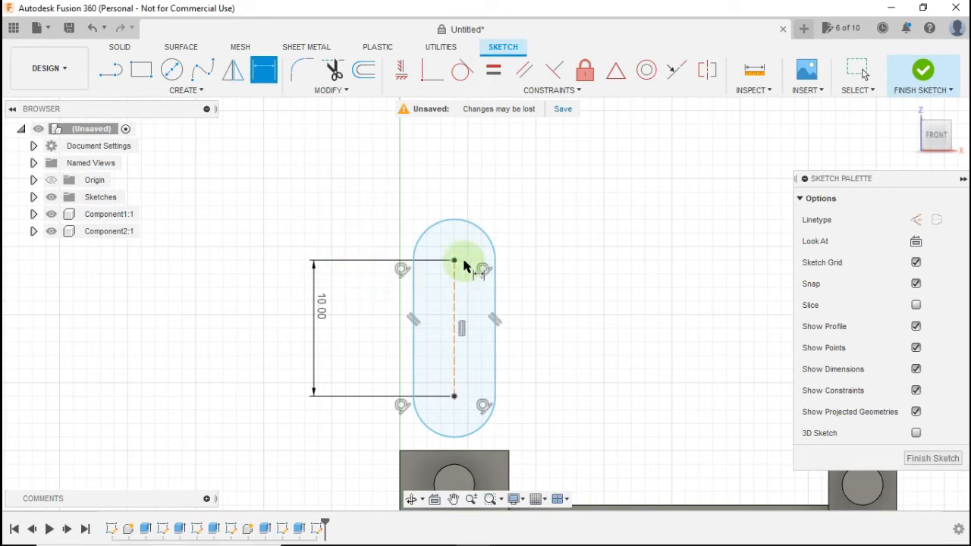
Dimension the slot's upper end arc with a radius of 2.5 mm
click(484, 235)
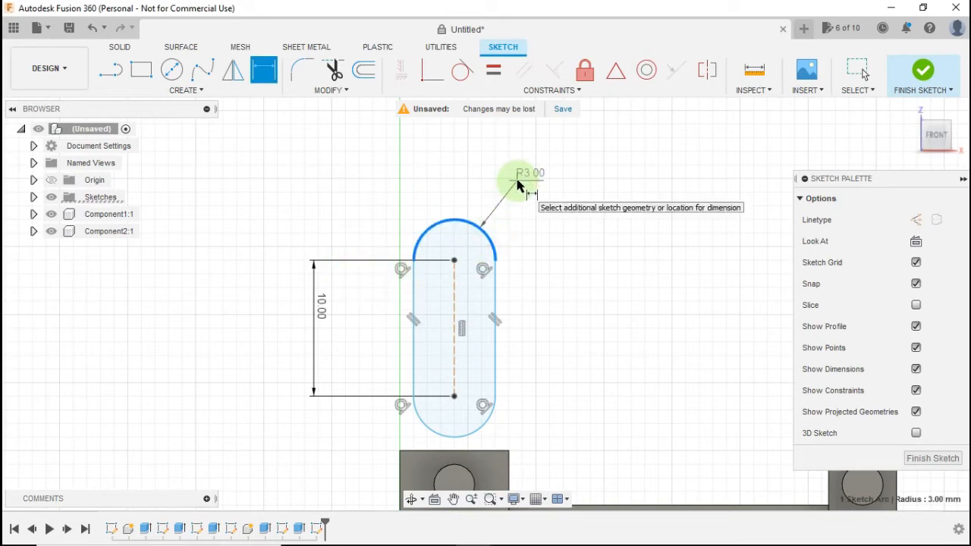
click(520, 187)
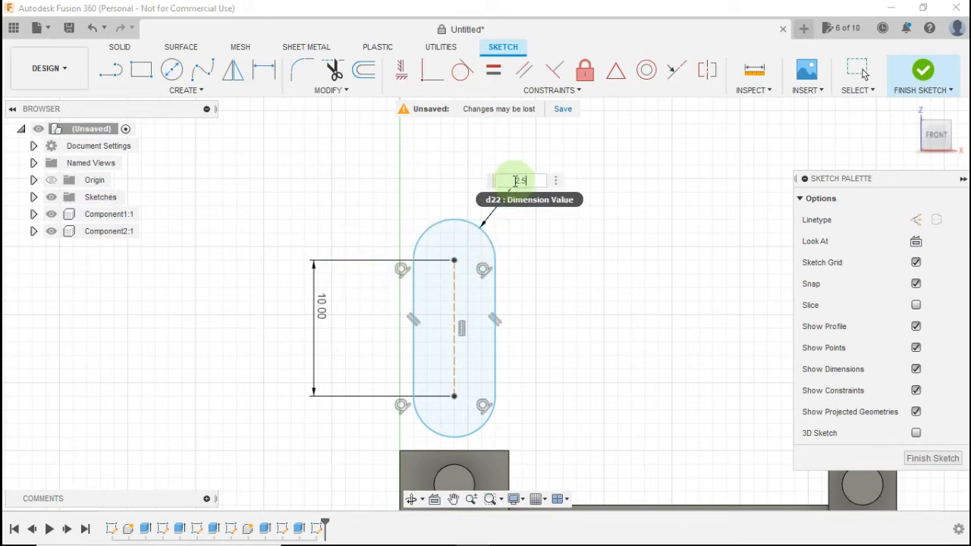
text(2.5)
key(Return)
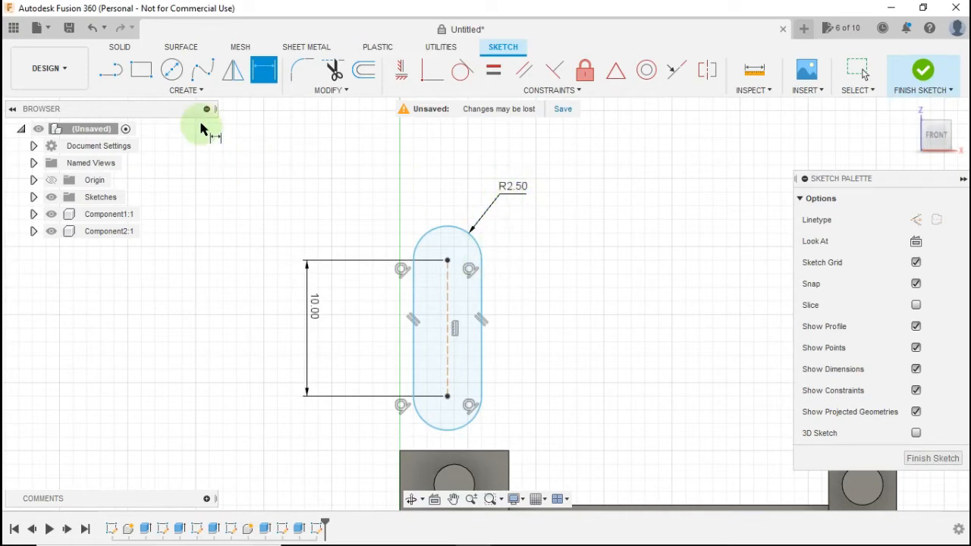
Draw a 3 mm diameter circle at each of the slot's two end-arc centres
click(455, 260)
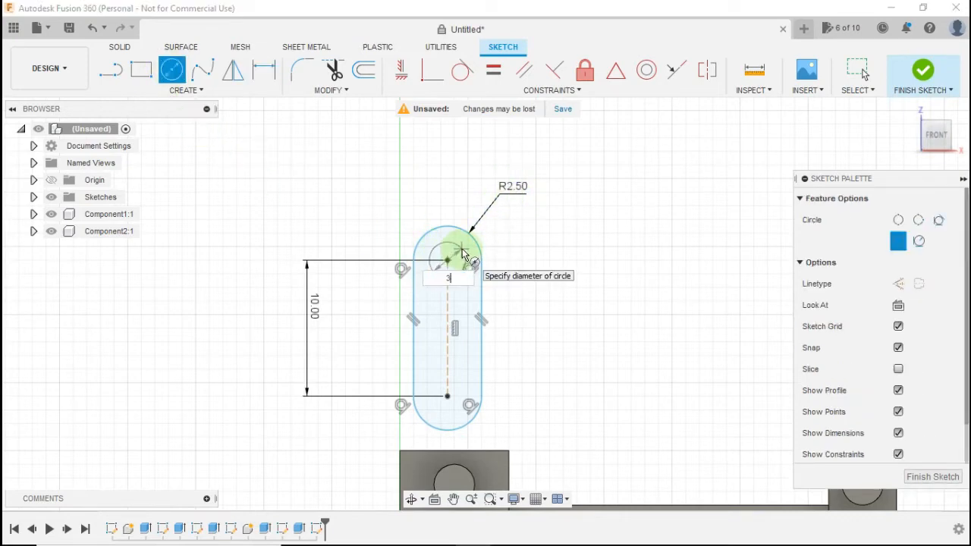
text(3)
key(Return)
key(Escape)
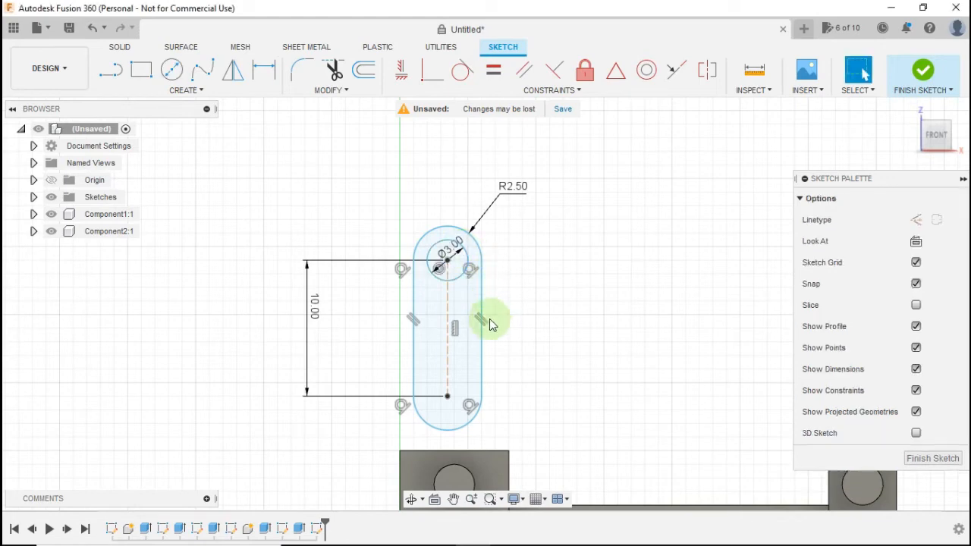
click(171, 69)
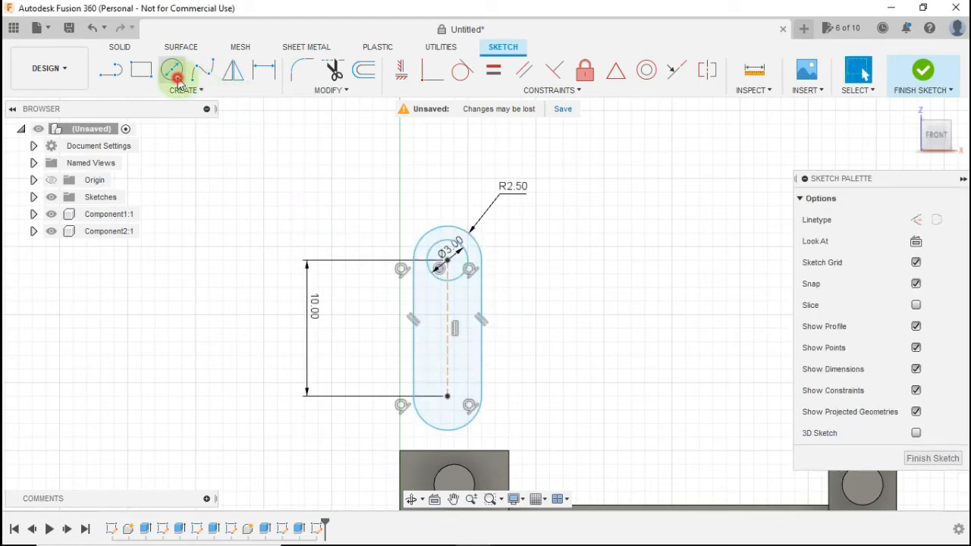
click(447, 397)
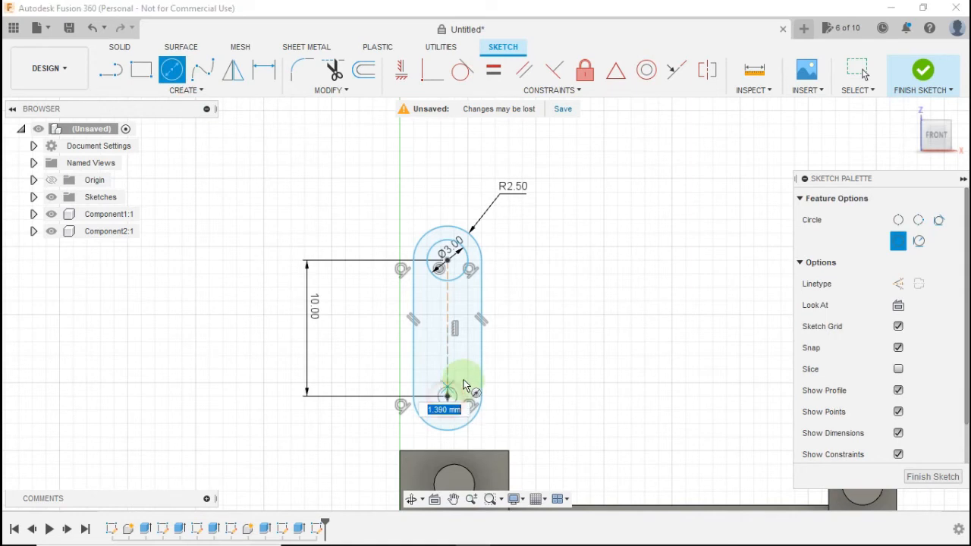
key(Return)
key(Escape)
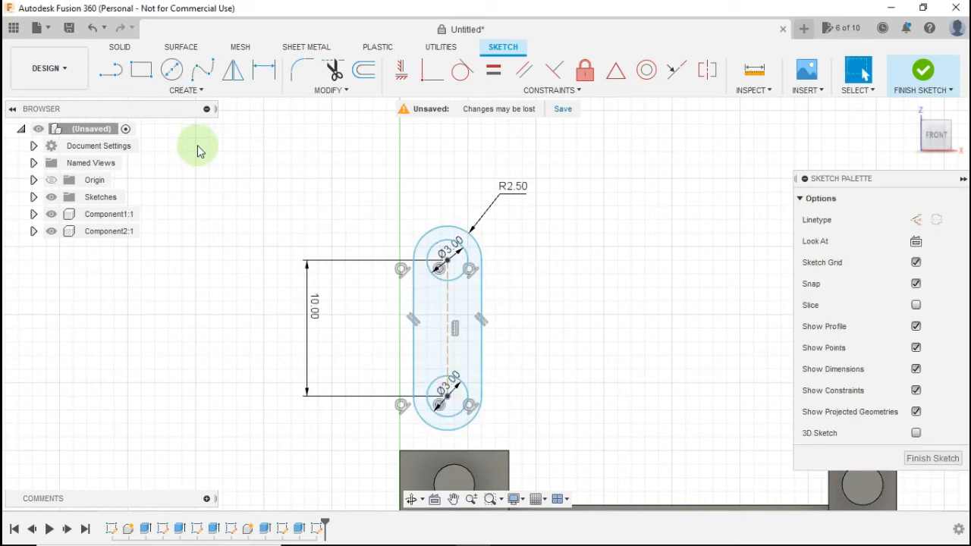
Extrude the slot profile without its two circles by 3 mm as a new component
key(e)
click(466, 319)
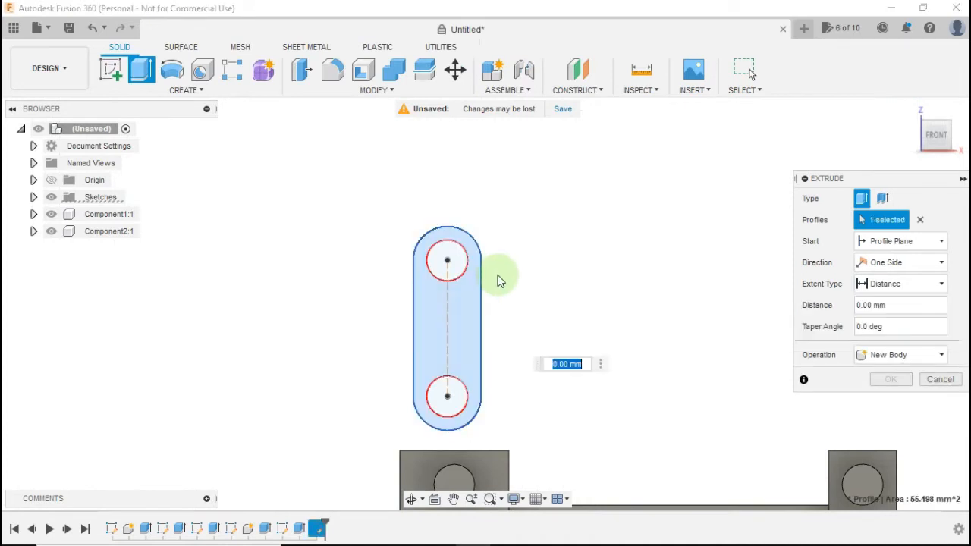
click(875, 333)
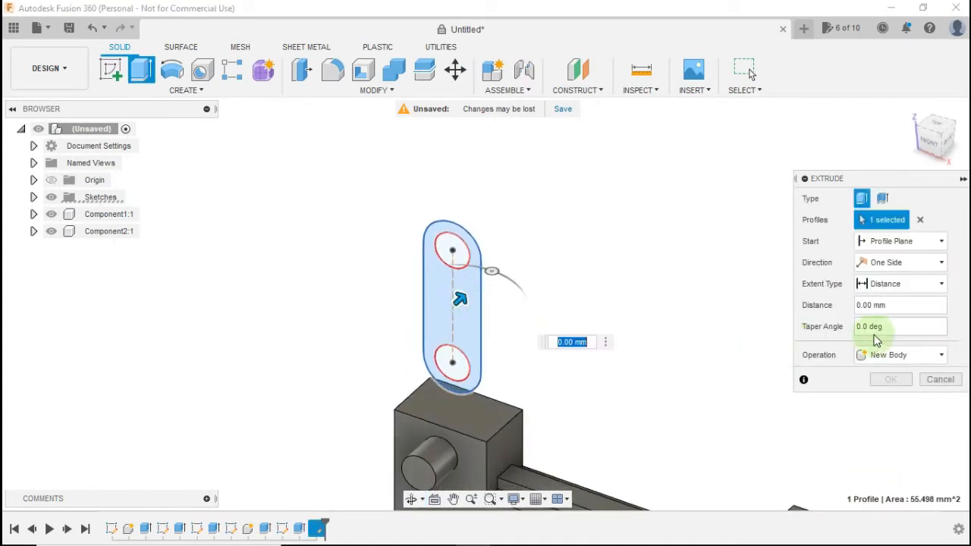
click(890, 305)
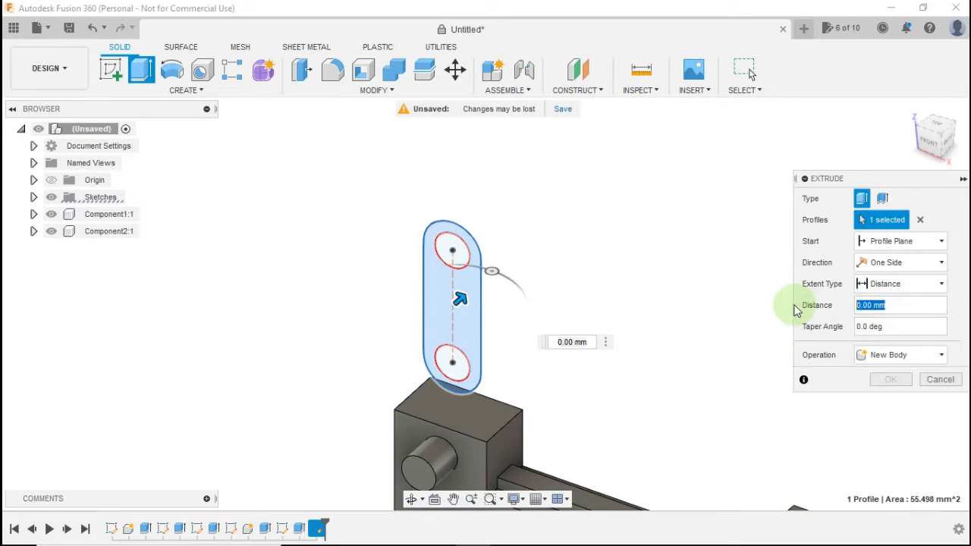
text(3)
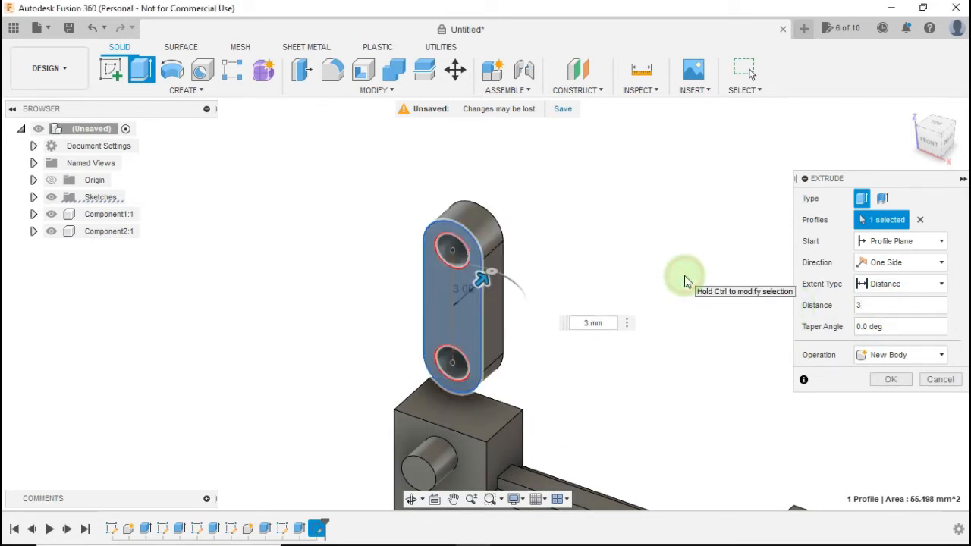
click(909, 358)
click(888, 435)
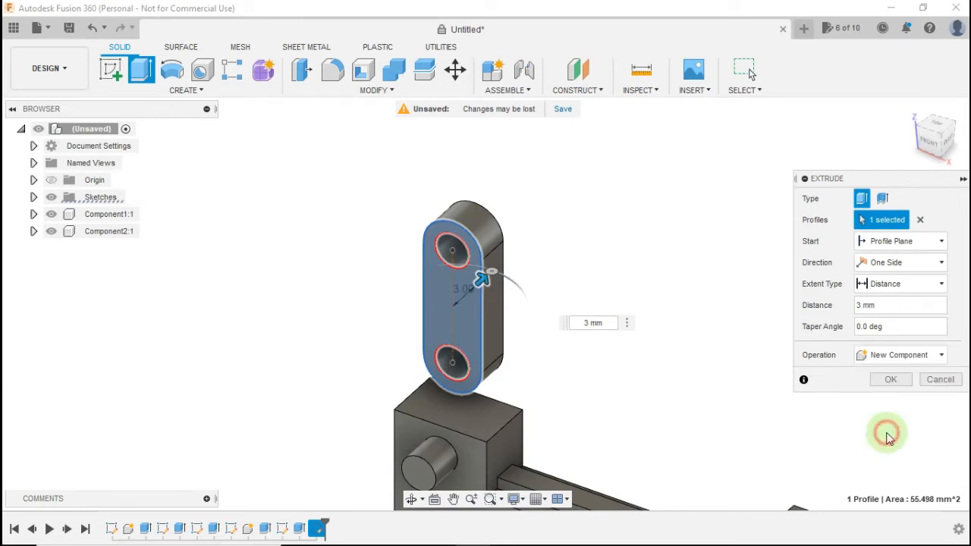
click(880, 380)
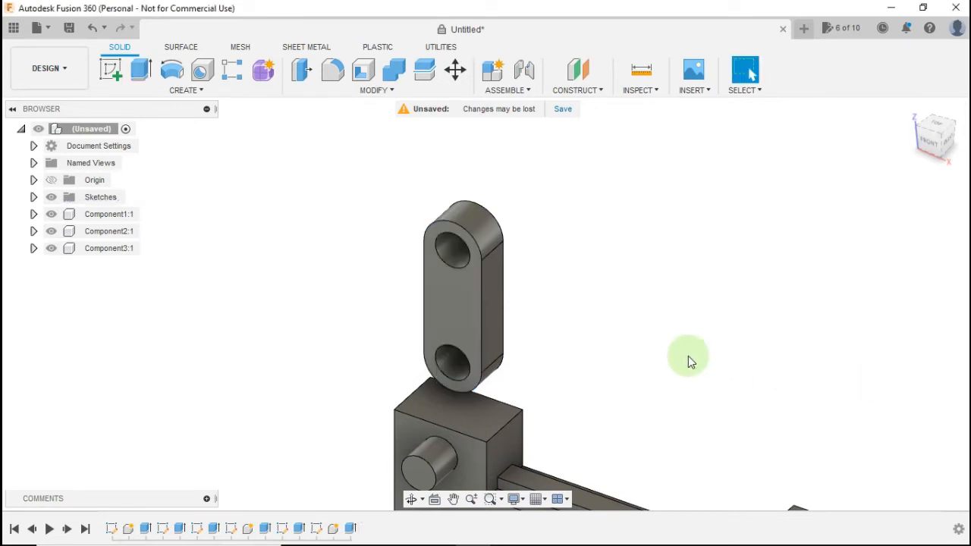
Sketch a horizontal center-to-center slot on the front plane above the rail, about 28 mm between centres and 12 mm wide
scroll(683, 361, down, 2)
scroll(678, 370, down, 2)
shift+middle_drag(679, 368, 705, 363)
click(111, 70)
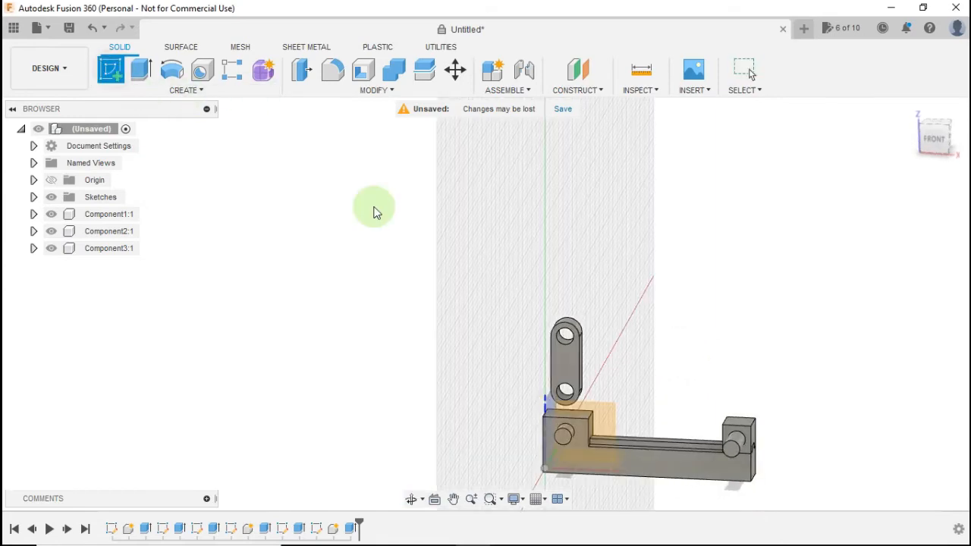
click(612, 412)
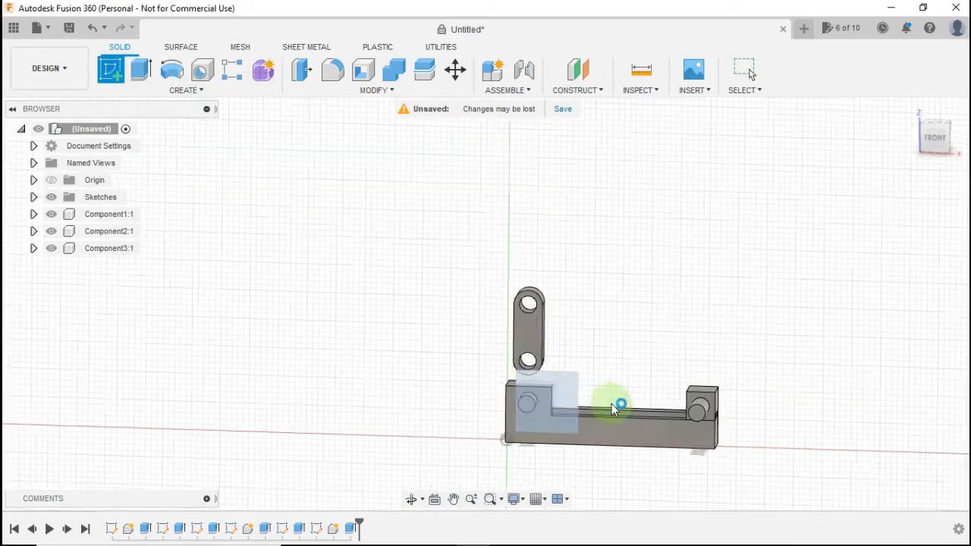
click(157, 89)
mouse_move(137, 207)
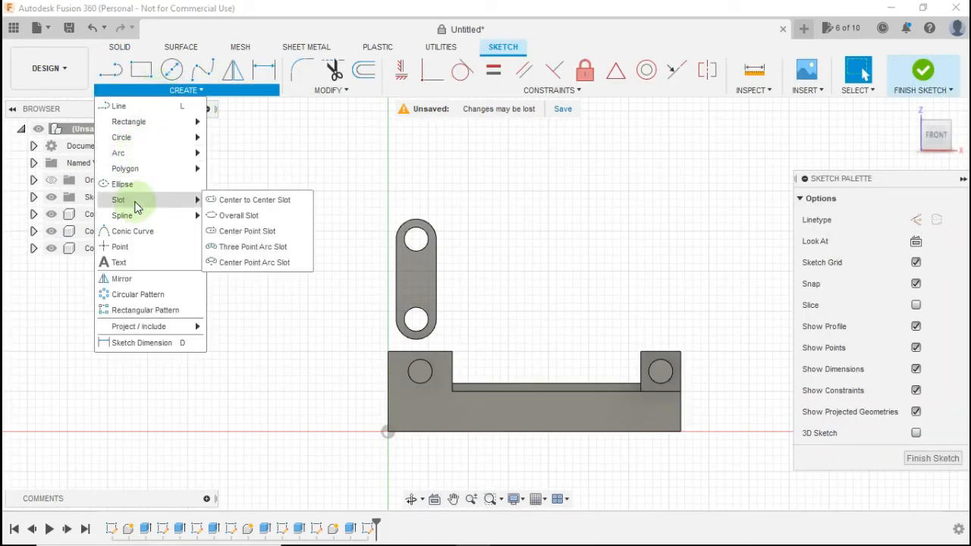
click(221, 202)
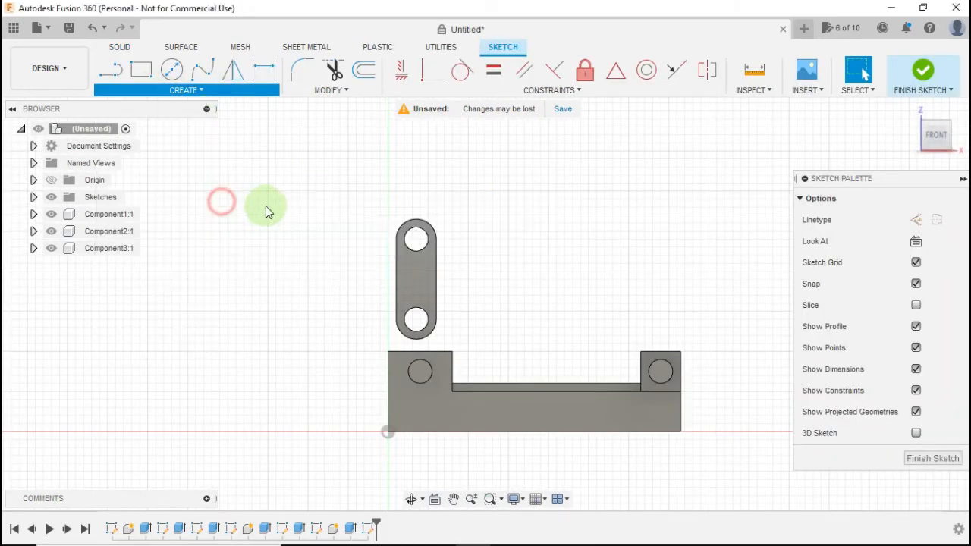
click(508, 271)
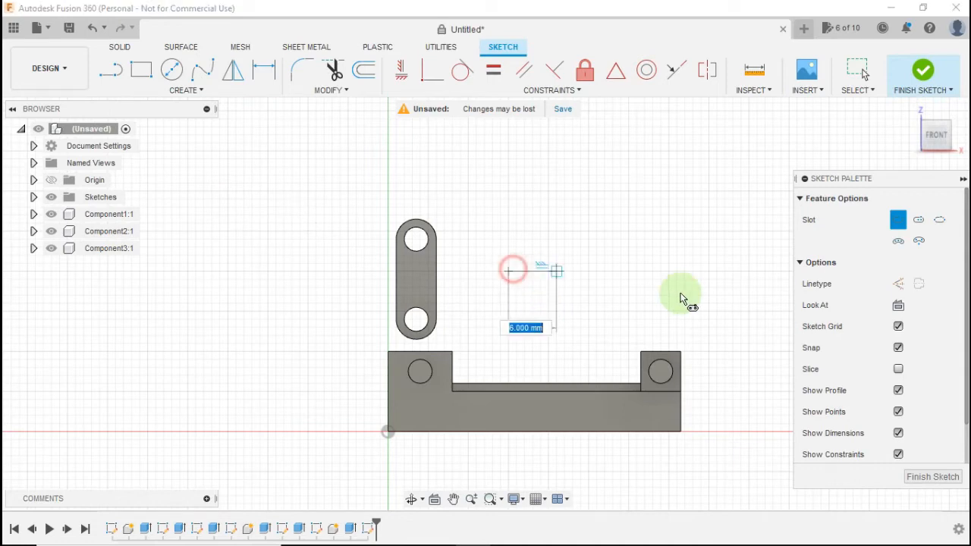
click(733, 272)
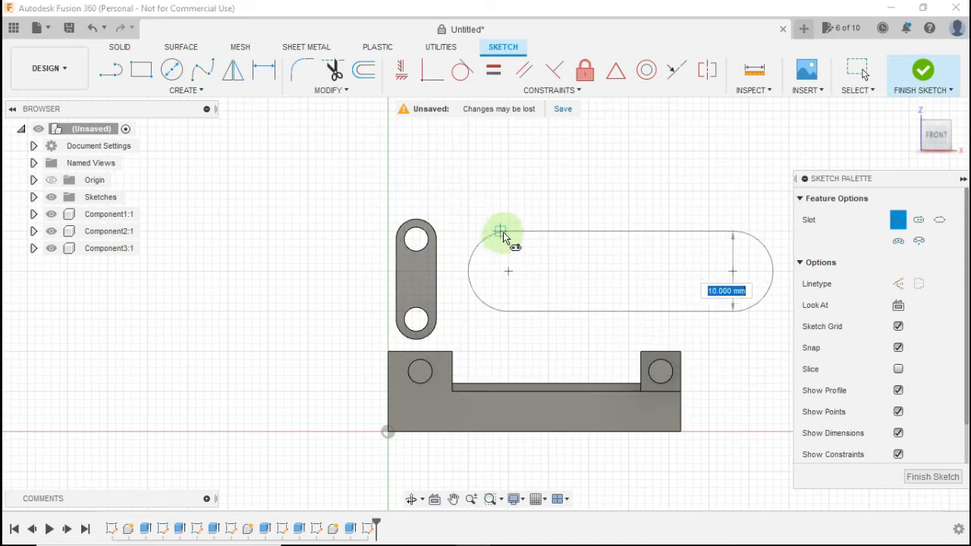
click(514, 224)
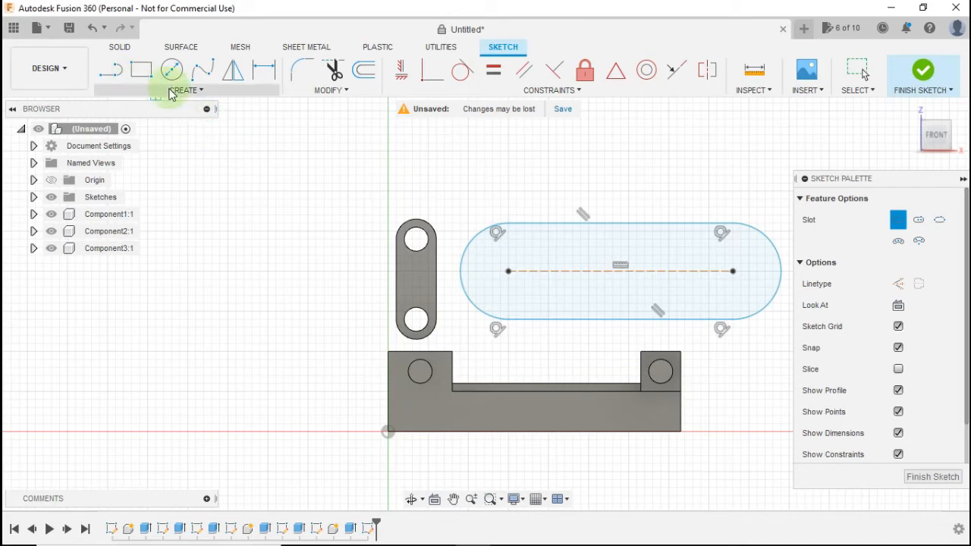
Dimension the horizontal slot's centreline and set its centre-to-centre length to 20 mm
key(d)
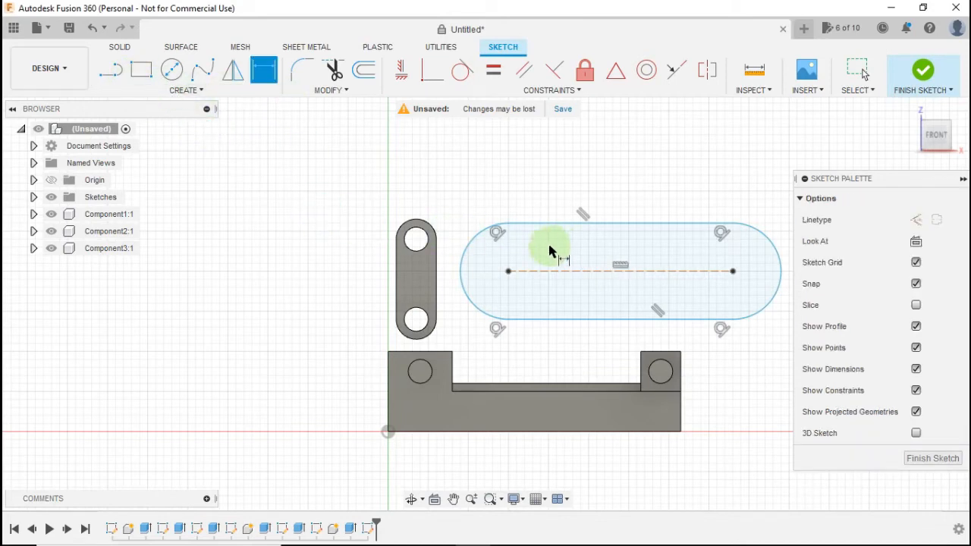
click(555, 272)
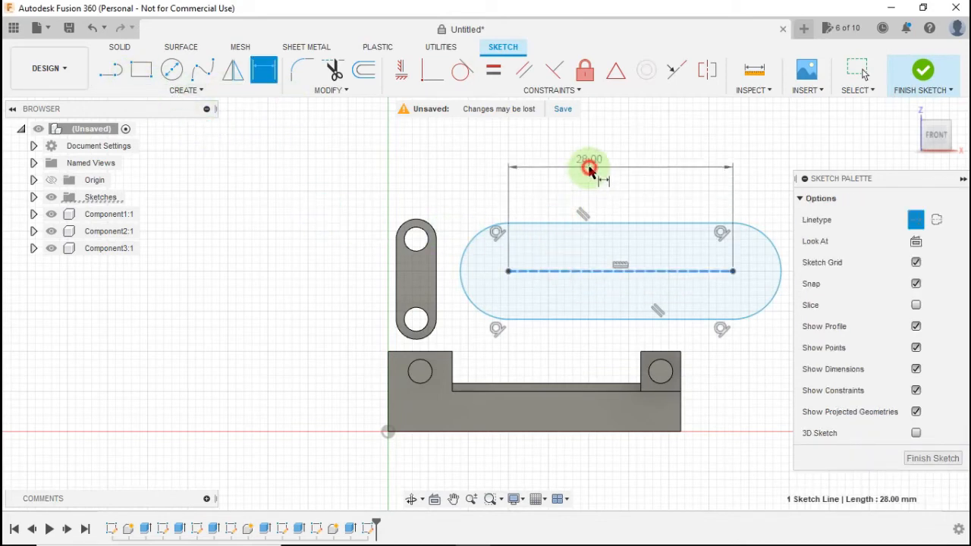
click(589, 169)
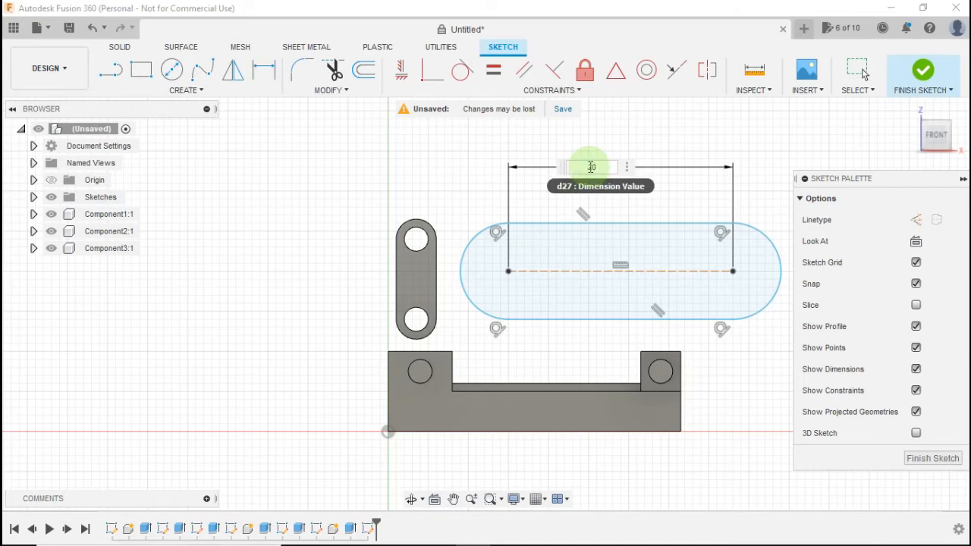
key(Return)
Dimension the horizontal slot's right end arc with a radius of 2.5 mm
click(698, 235)
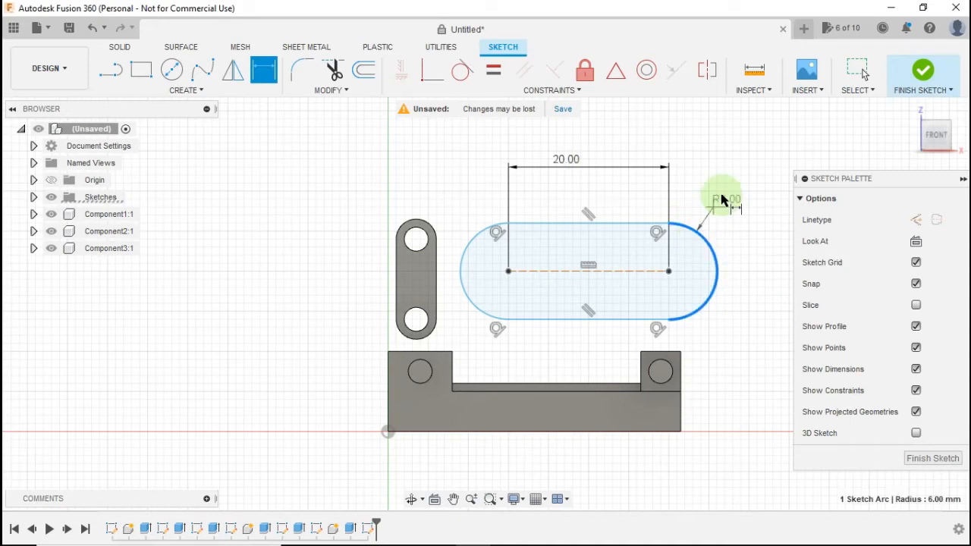
click(728, 193)
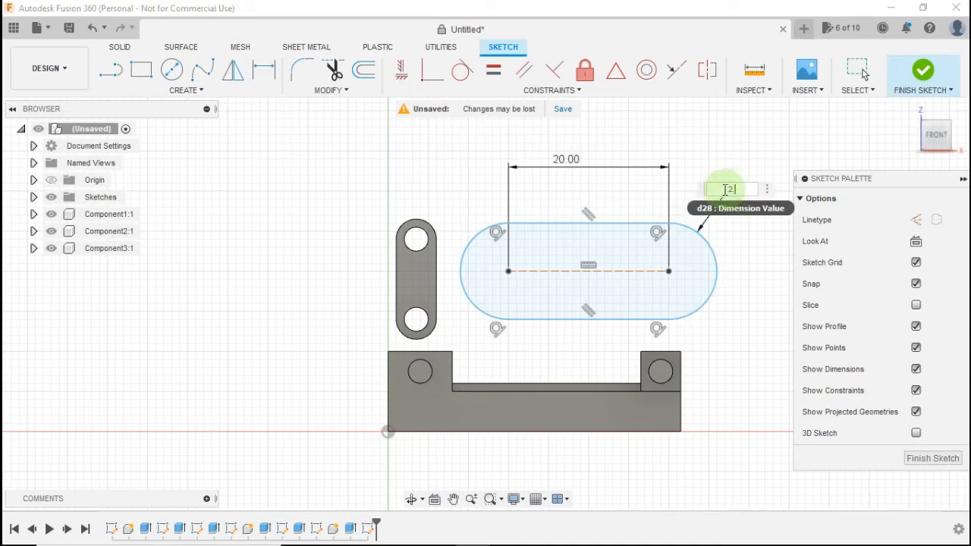
text(2.5)
key(Return)
Draw a 3 mm diameter circle at the centre of the horizontal slot's left end arc
scroll(658, 228, up, 3)
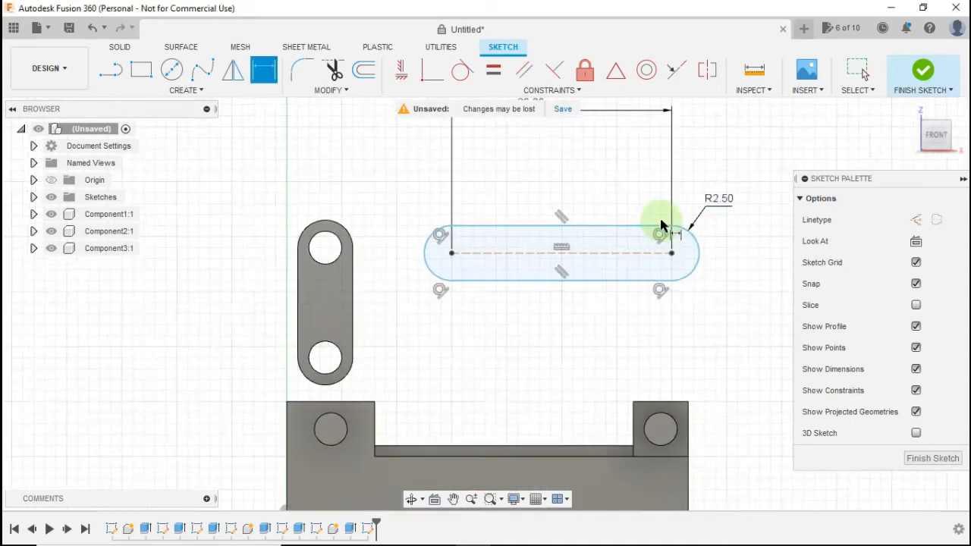
key(c)
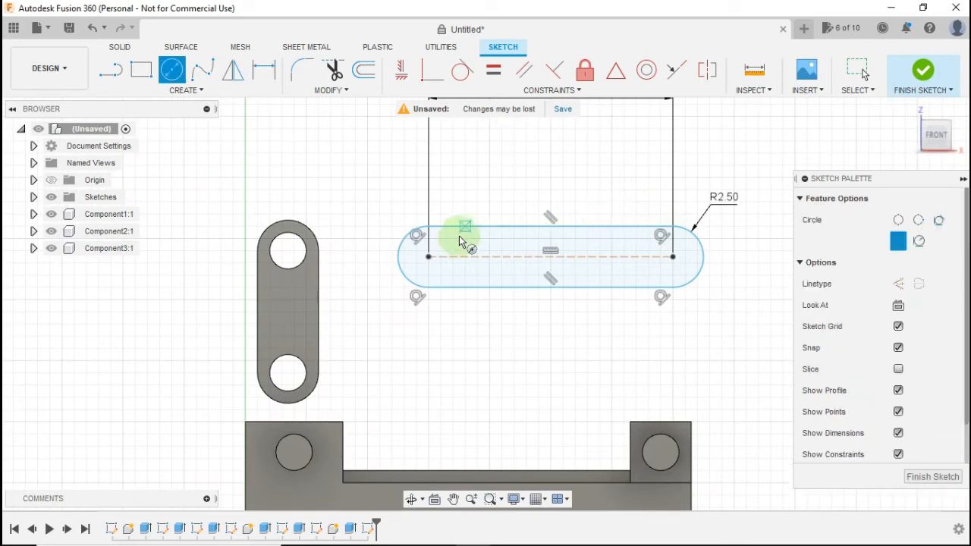
click(430, 257)
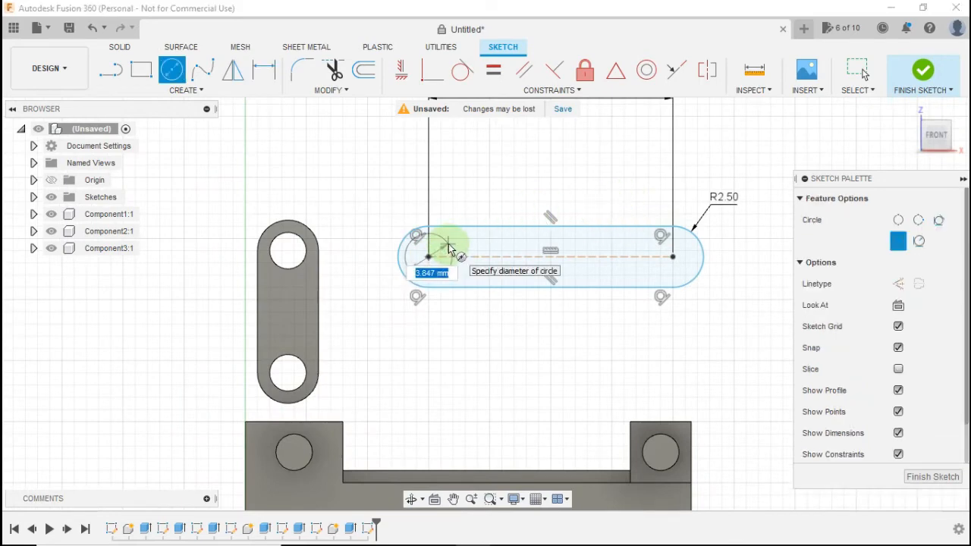
text(3)
key(Return)
key(Escape)
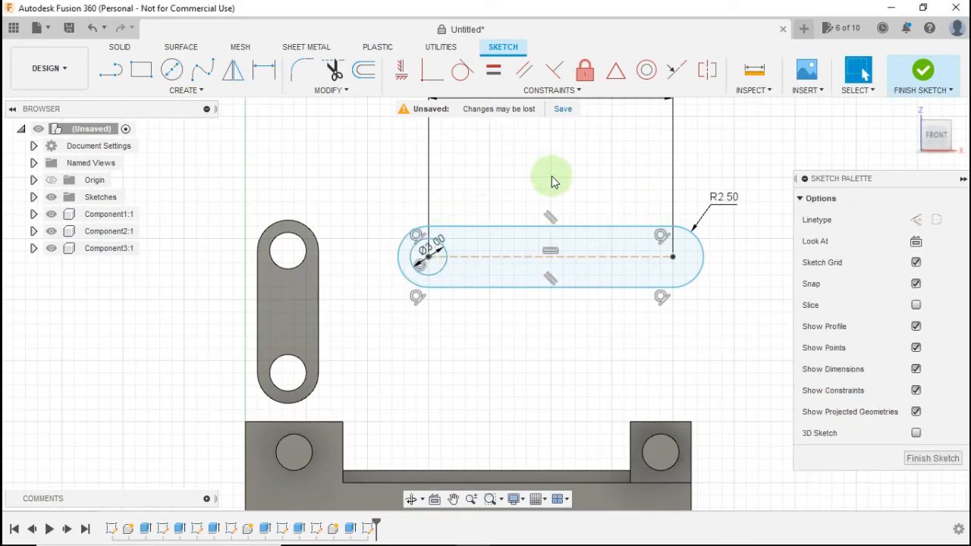
Extrude the horizontal slot profile without its circle by 3 mm as a new component
scroll(582, 201, up, 2)
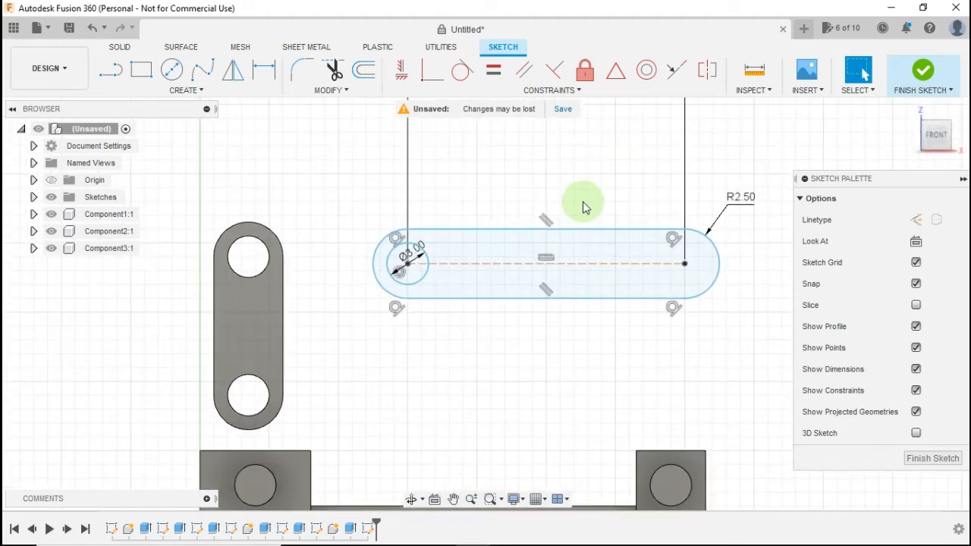
shift+middle_drag(607, 233, 593, 262)
key(e)
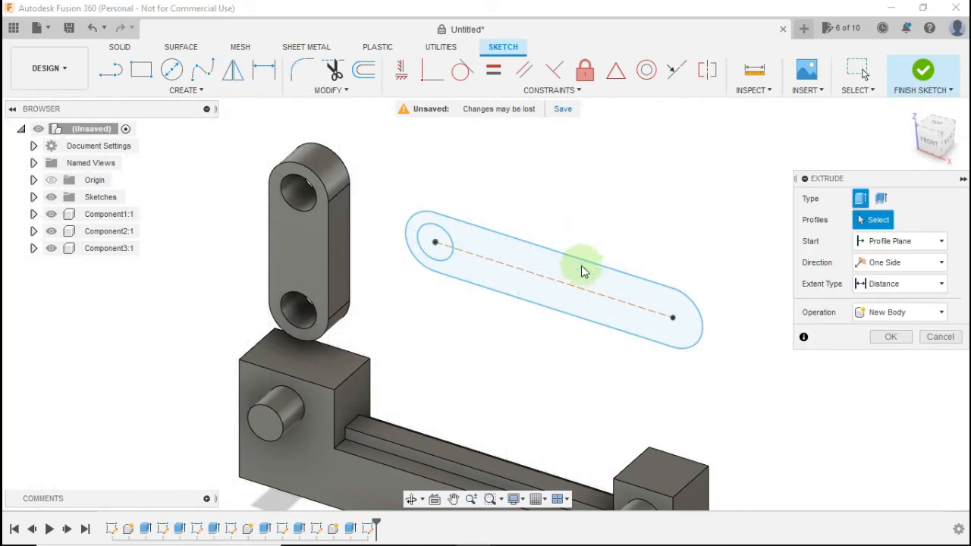
click(581, 273)
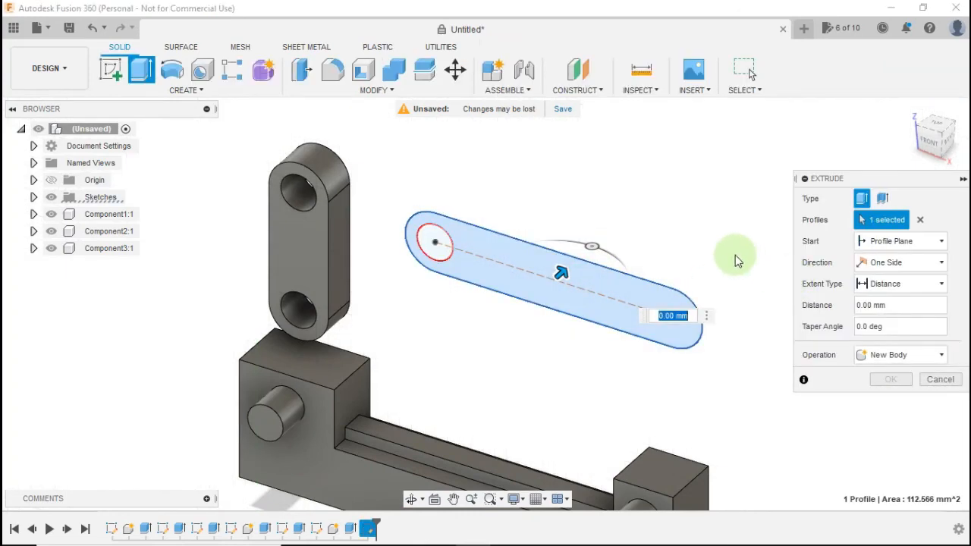
text(3)
click(715, 228)
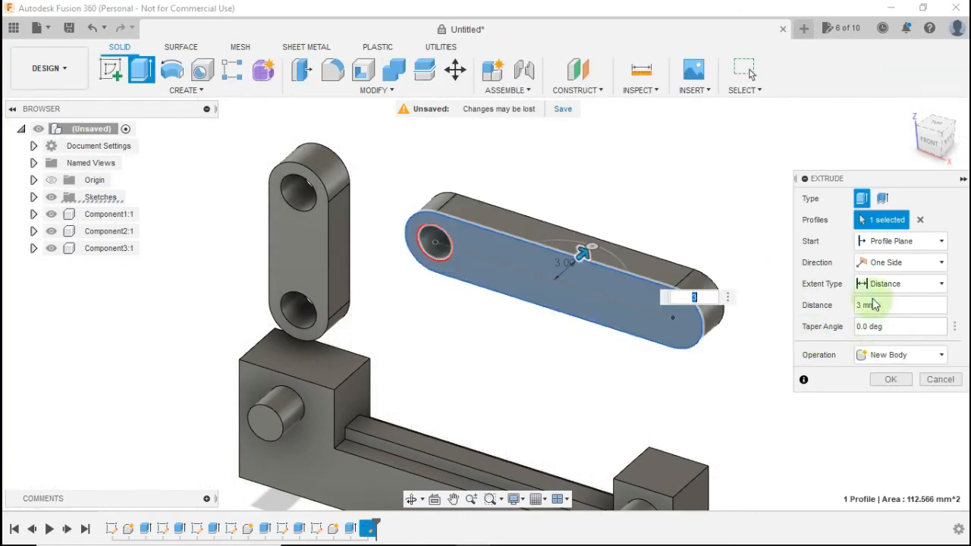
click(892, 354)
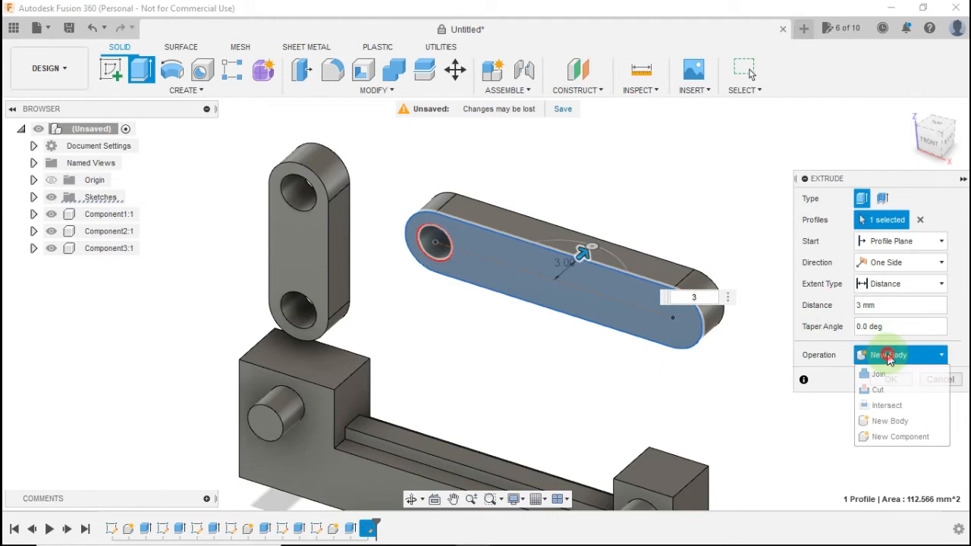
click(879, 438)
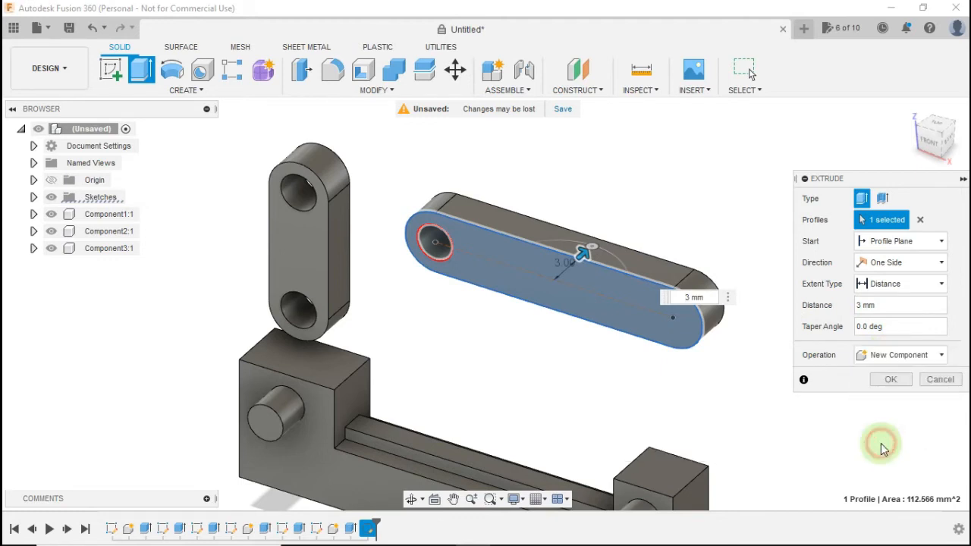
click(888, 382)
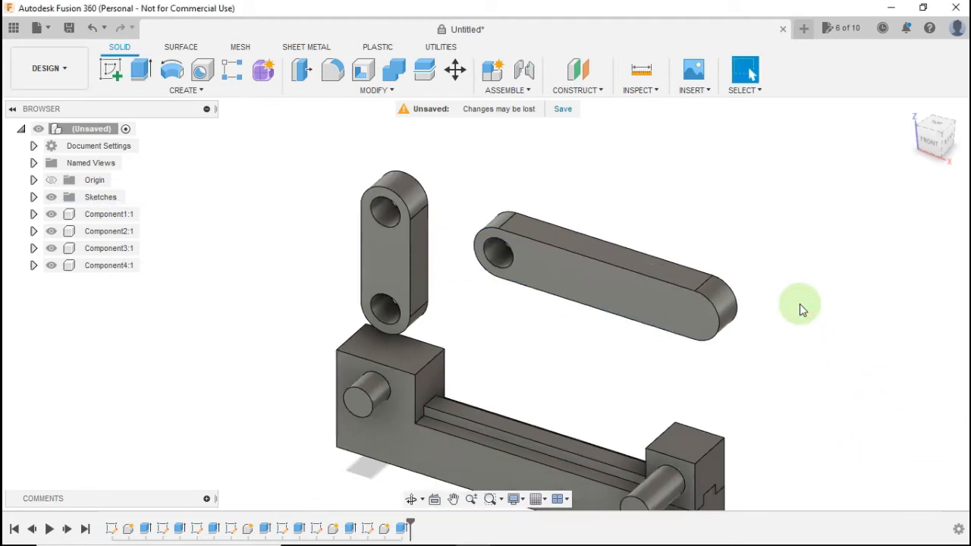
Sketch a circle on the long link's back face, centred on its solid end and matching the end arc's size
shift+middle_drag(799, 303, 665, 299)
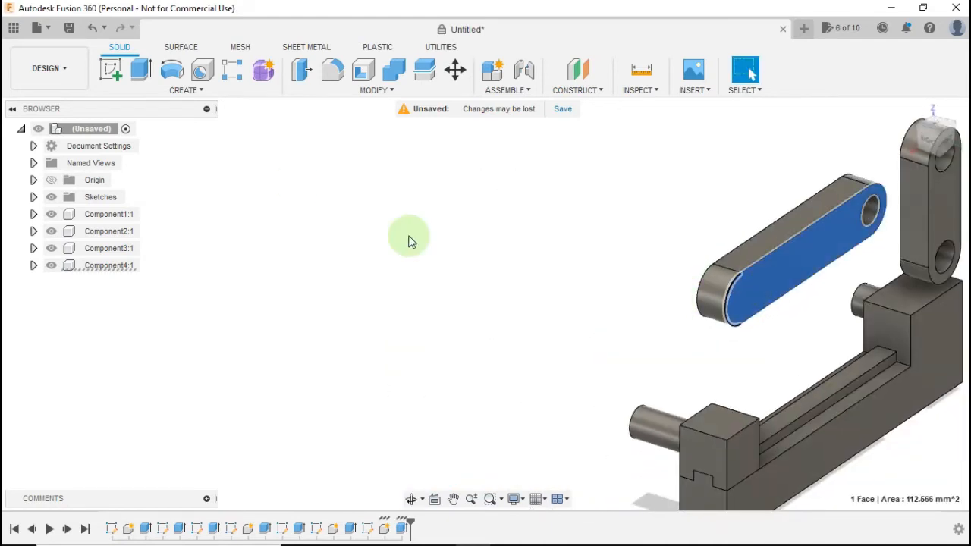
click(105, 76)
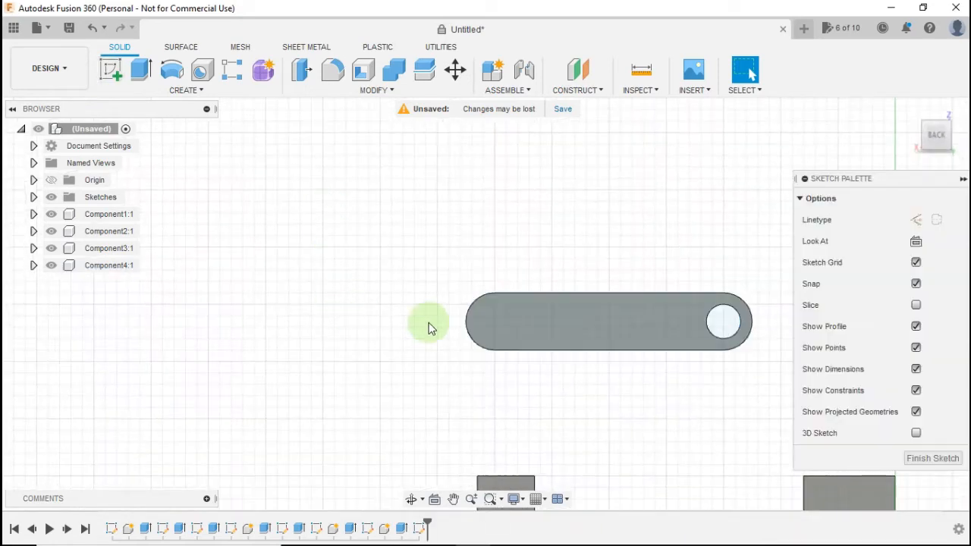
key(c)
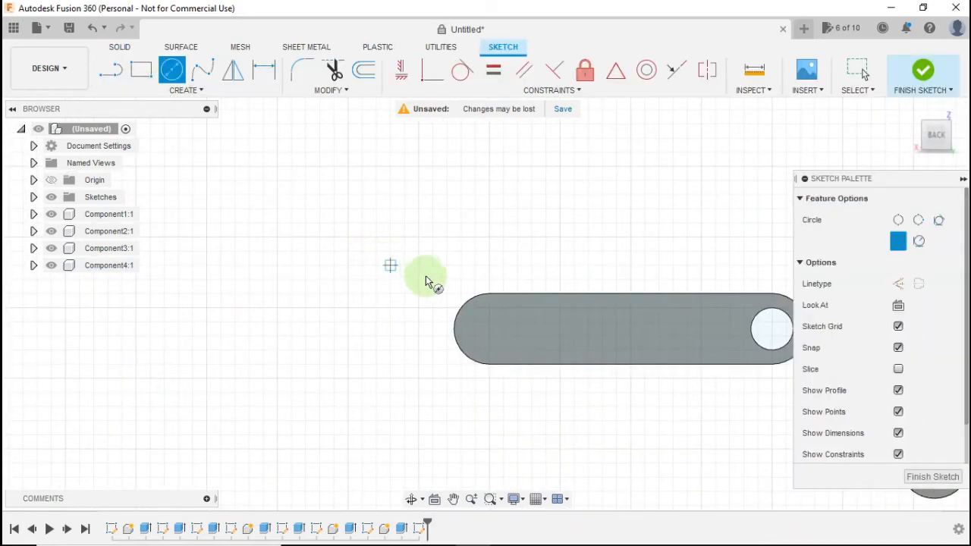
click(492, 329)
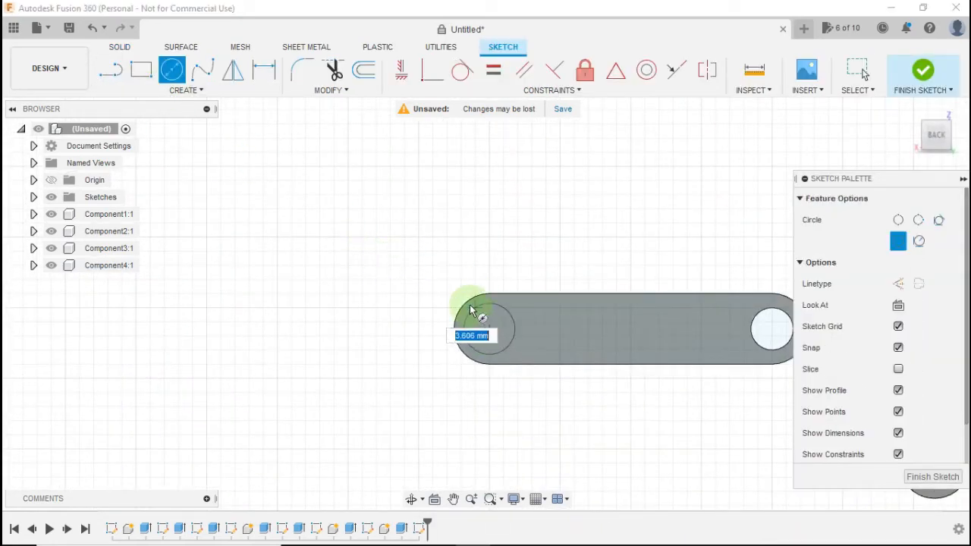
Extrude the circle at the long link's solid end by 3 mm, joined to the link
key(e)
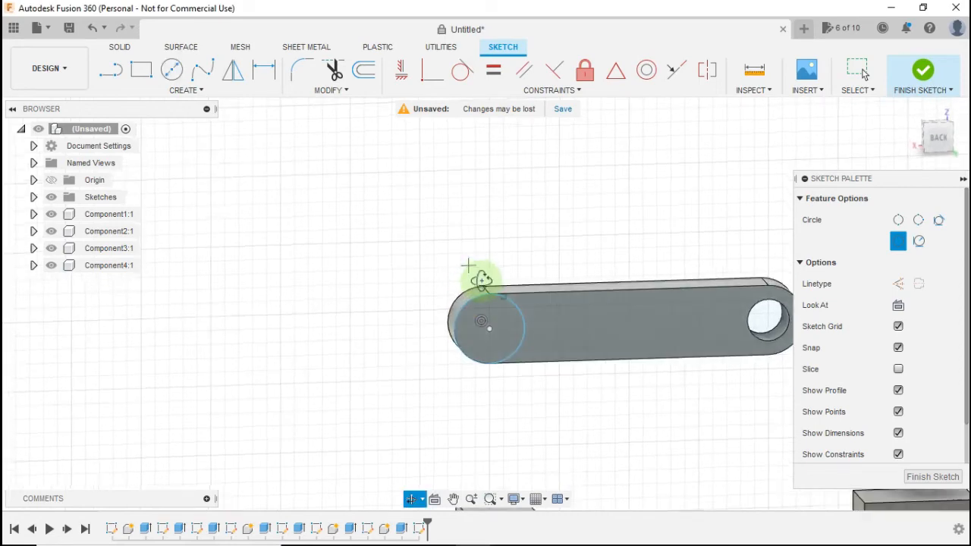
click(500, 317)
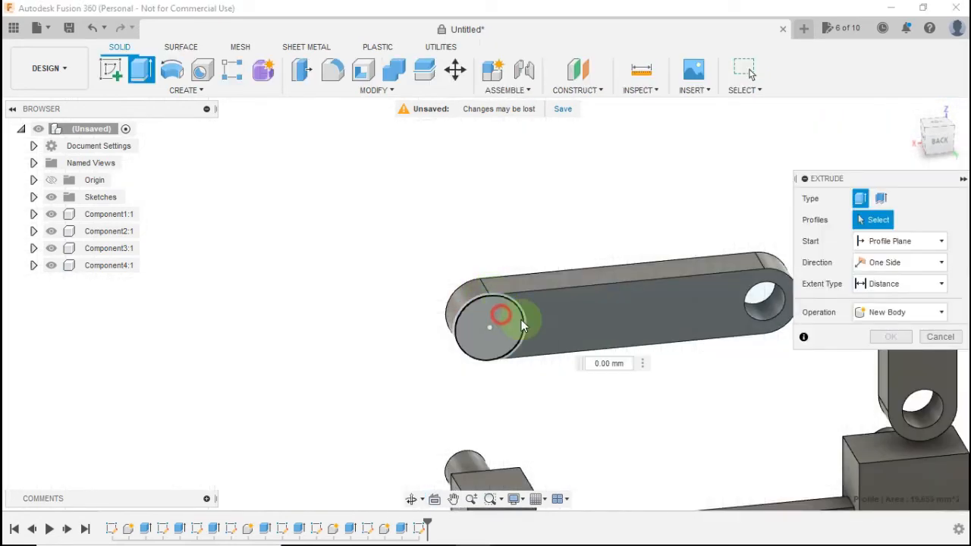
text(3)
key(Return)
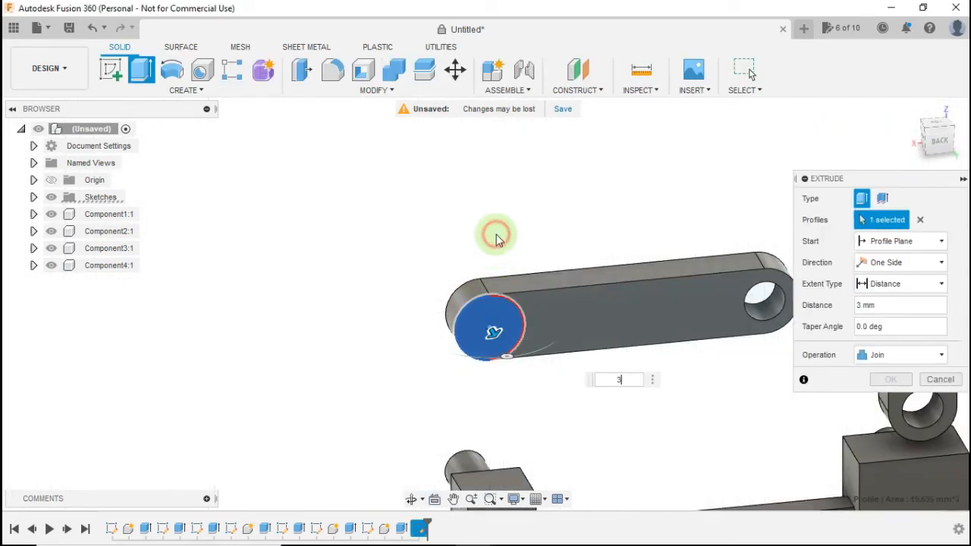
shift+middle_drag(440, 266, 462, 278)
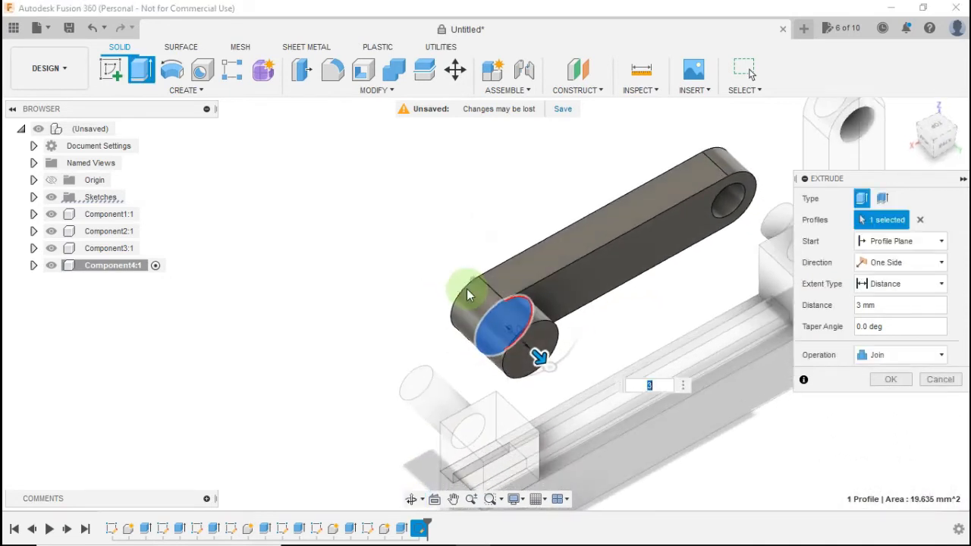
click(872, 381)
Sketch a 3 mm diameter circle on the end face of the long link's boss, centred on the face
scroll(574, 325, up, 3)
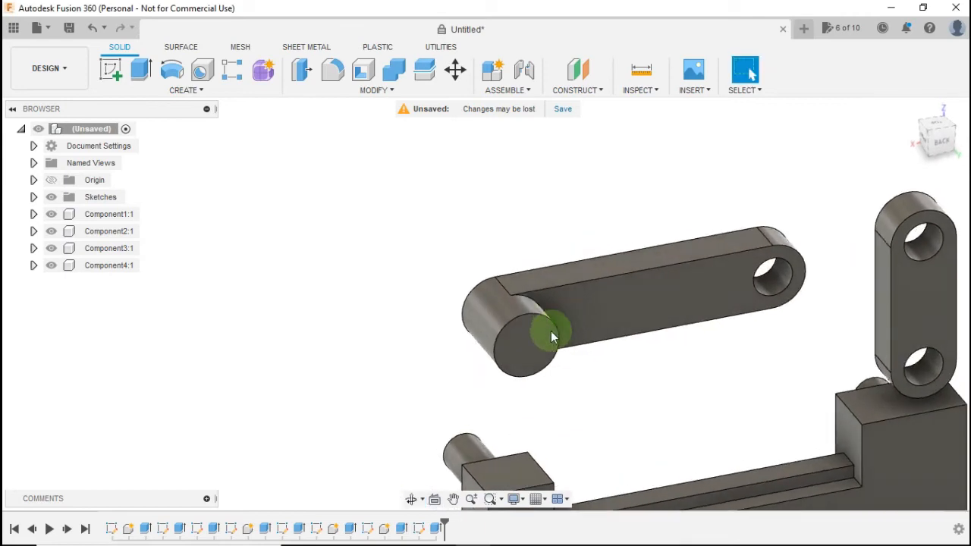
click(111, 70)
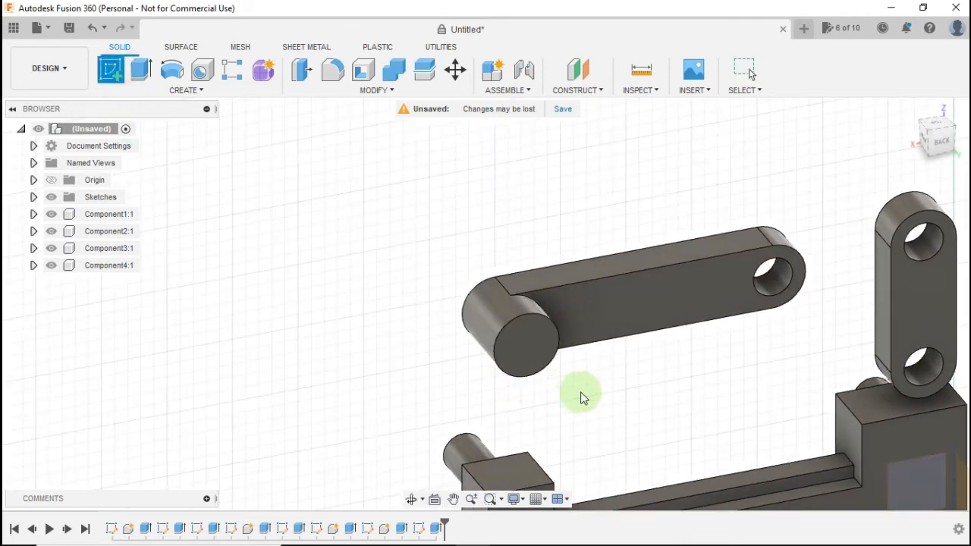
click(535, 342)
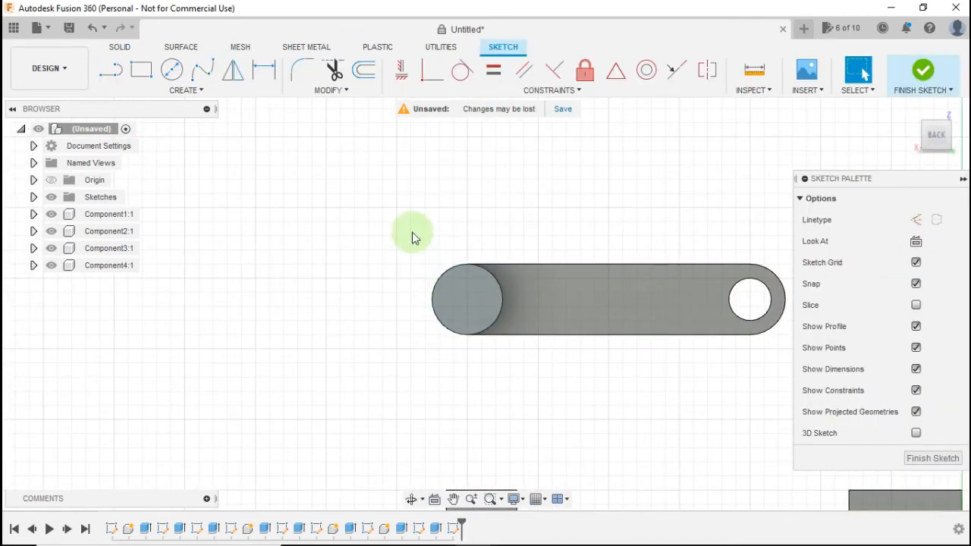
key(c)
click(468, 302)
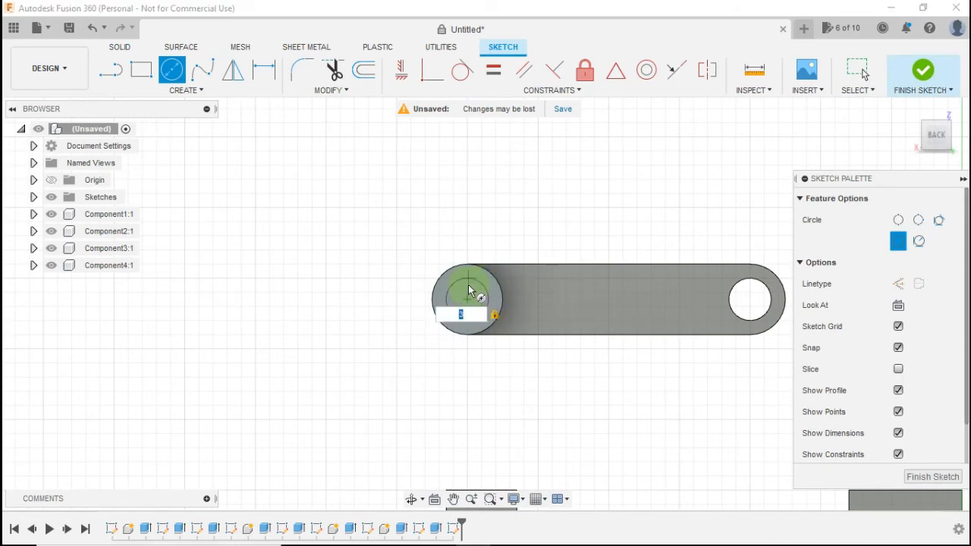
key(Return)
key(Escape)
Extrude the 3 mm circle by -20 mm as a cut through the long link's boss
shift+middle_drag(402, 248, 423, 273)
key(e)
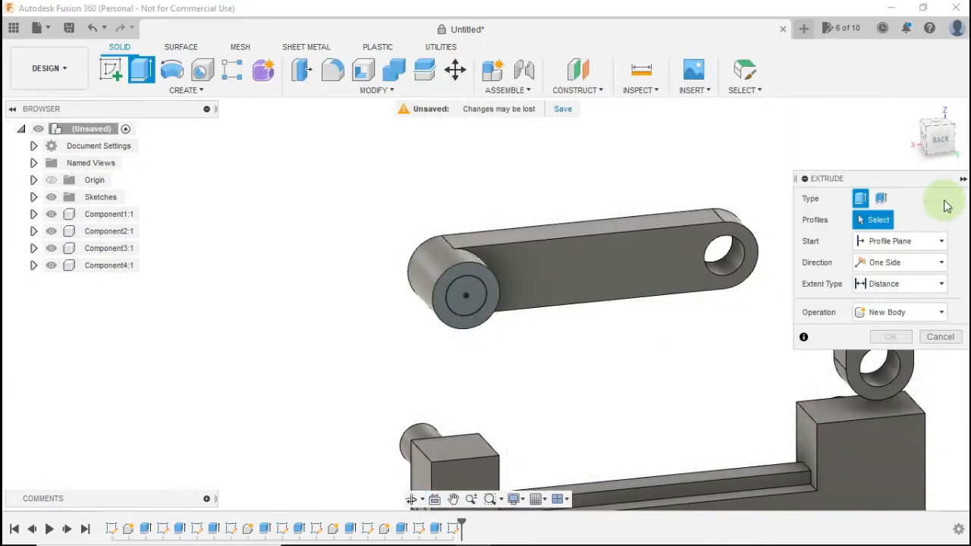
click(497, 296)
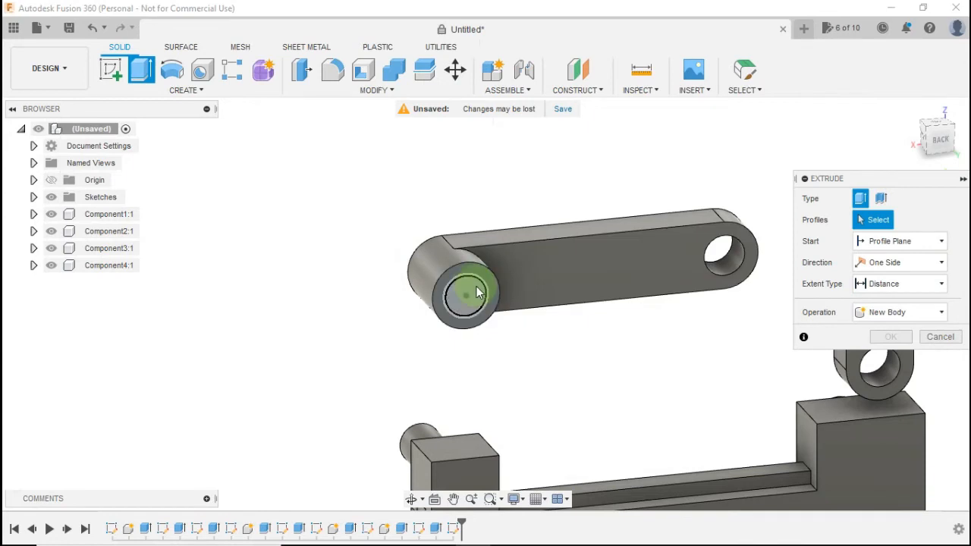
click(872, 354)
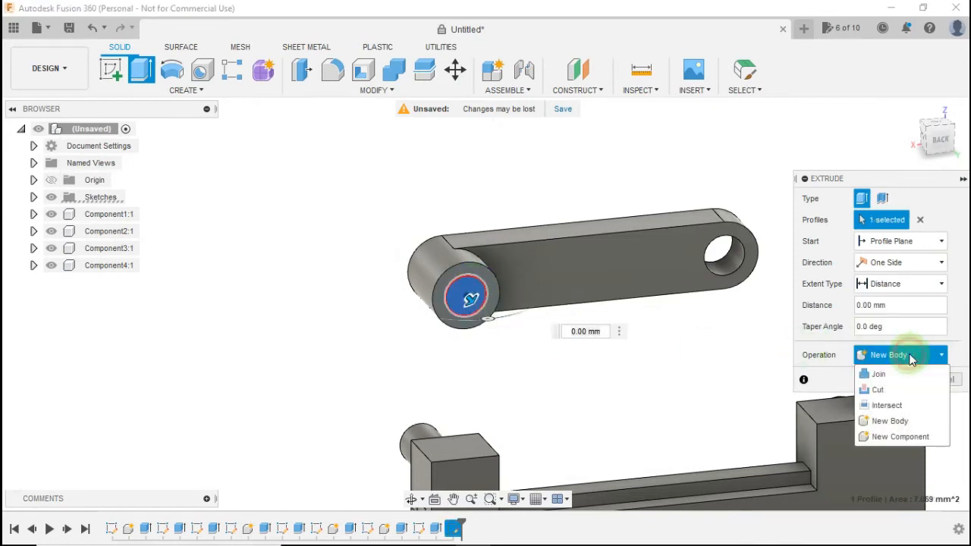
click(898, 389)
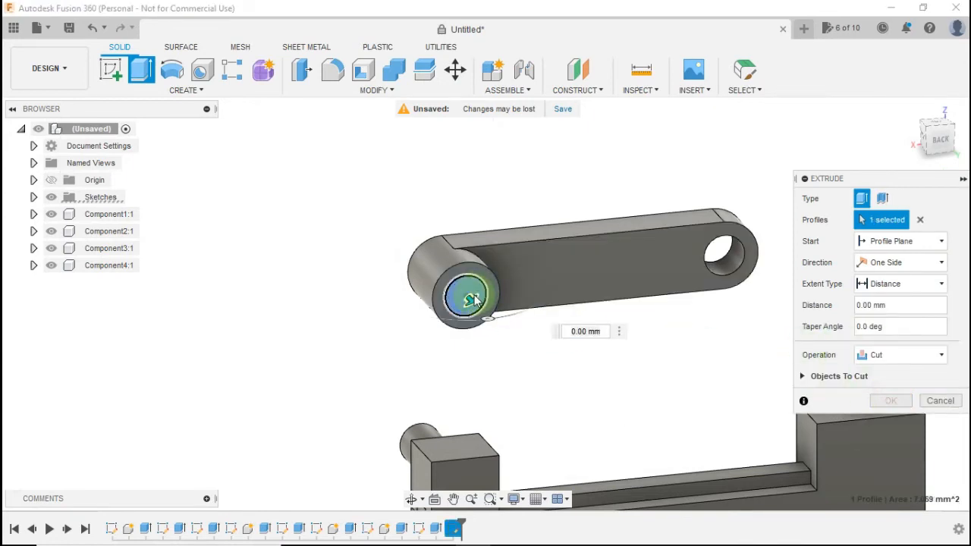
drag(470, 295, 383, 201)
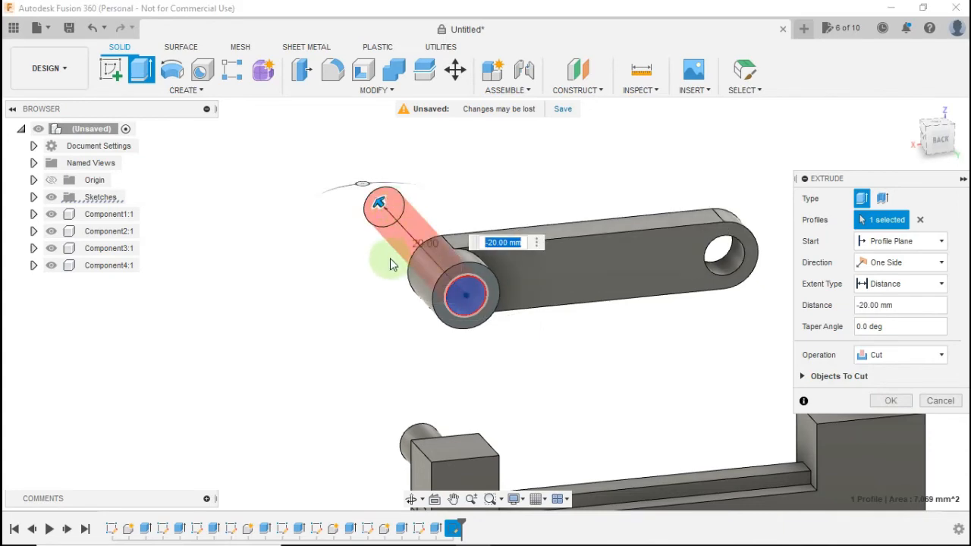
shift+middle_drag(390, 258, 444, 251)
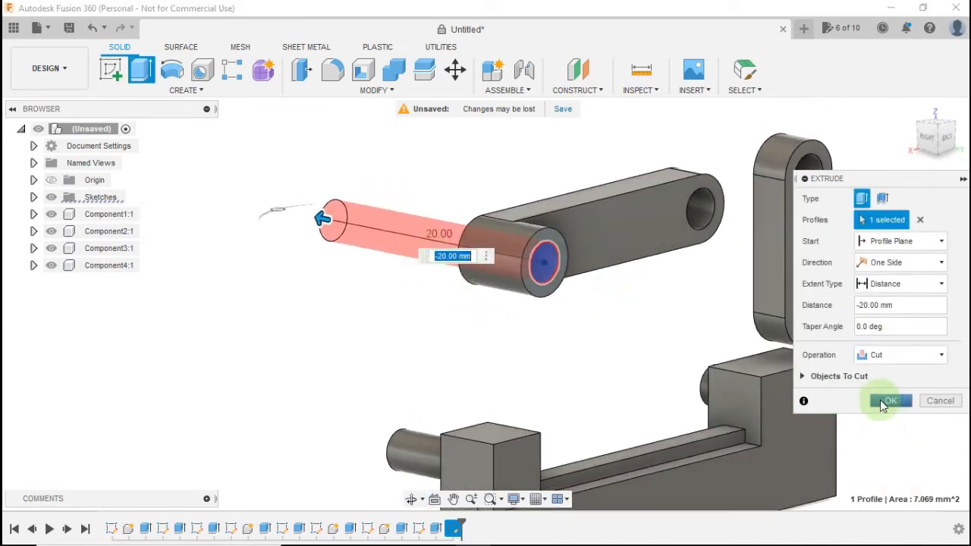
click(884, 401)
Sketch a 3 mm diameter circle on the front origin plane, in the free space above the two links
shift+middle_drag(687, 311, 601, 311)
click(568, 224)
click(705, 333)
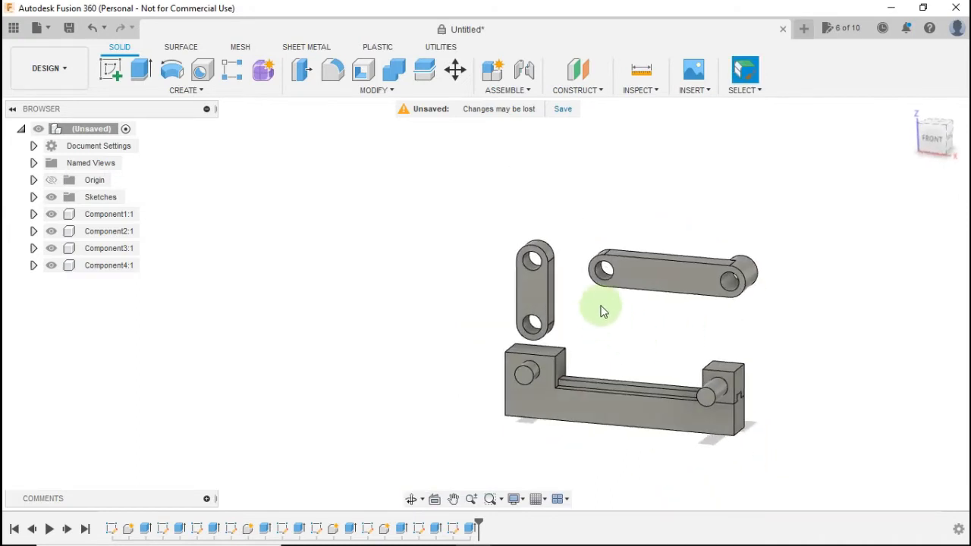
click(111, 70)
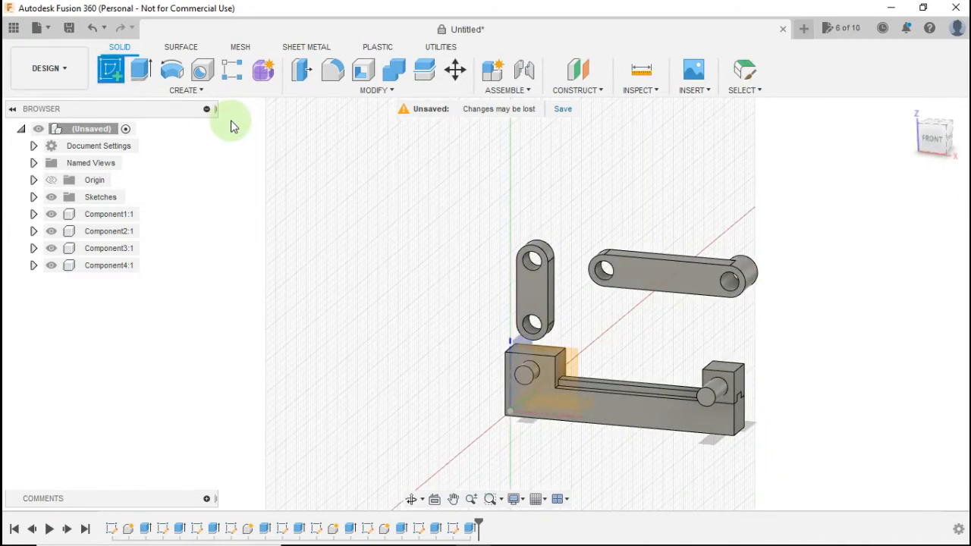
click(574, 352)
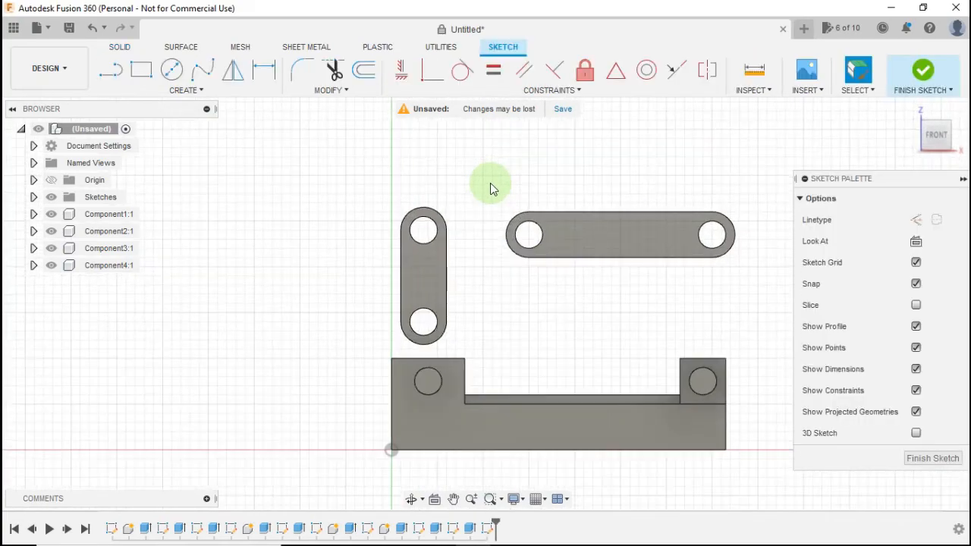
click(171, 69)
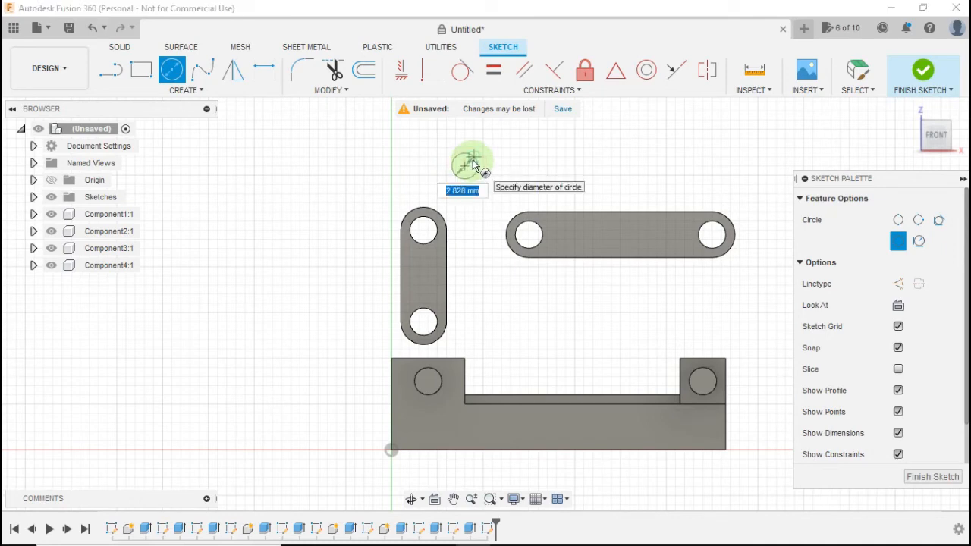
key(Return)
key(Escape)
scroll(476, 159, up, 3)
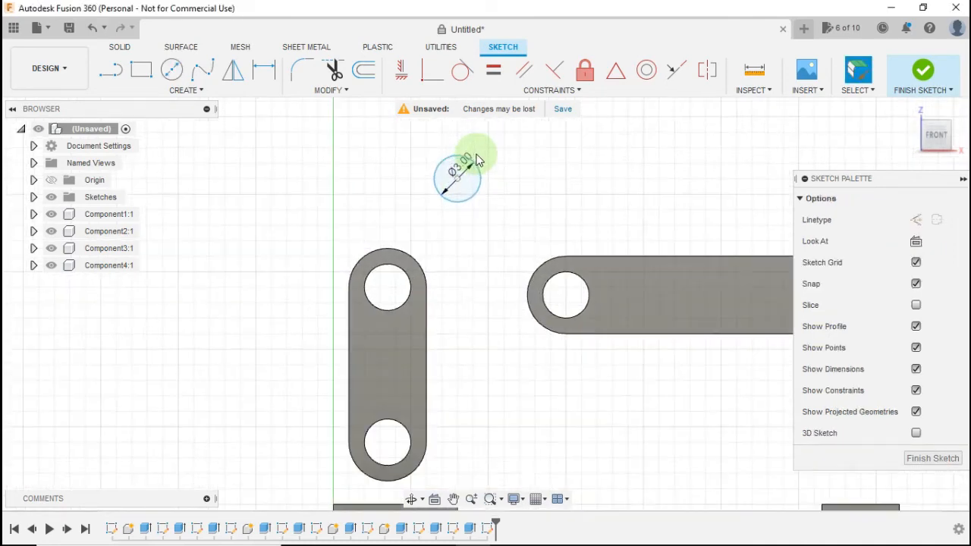
Extrude the free-standing 3 mm circle by 6 mm as a new component for a loose pin
key(e)
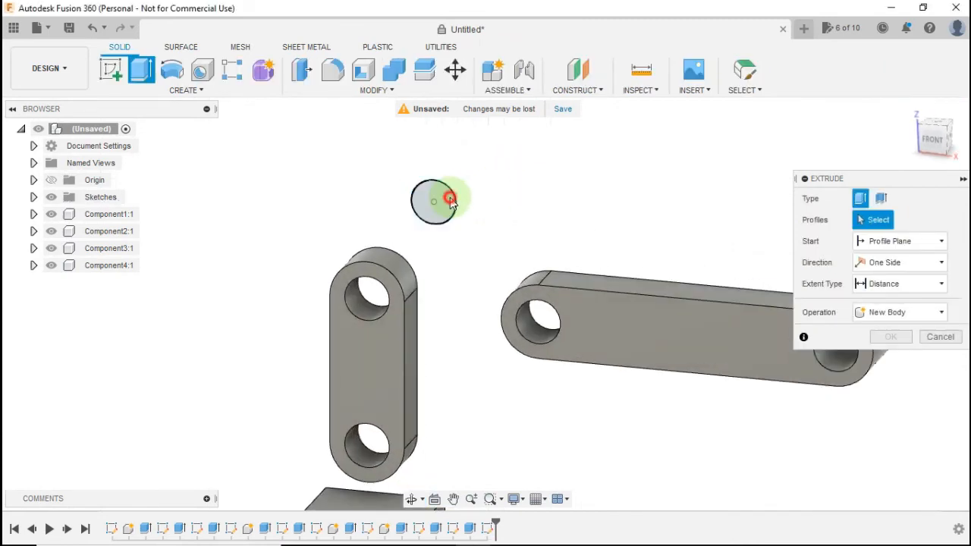
text(6)
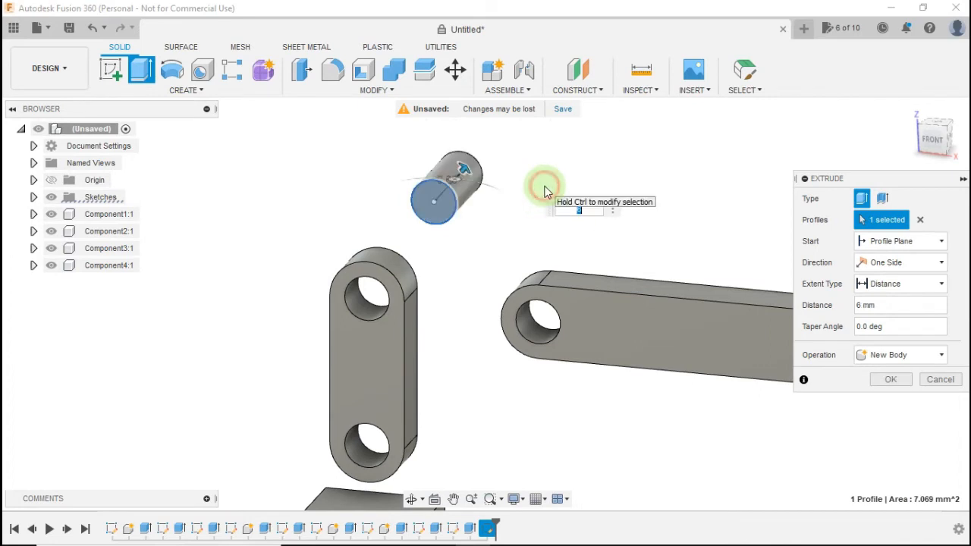
click(924, 355)
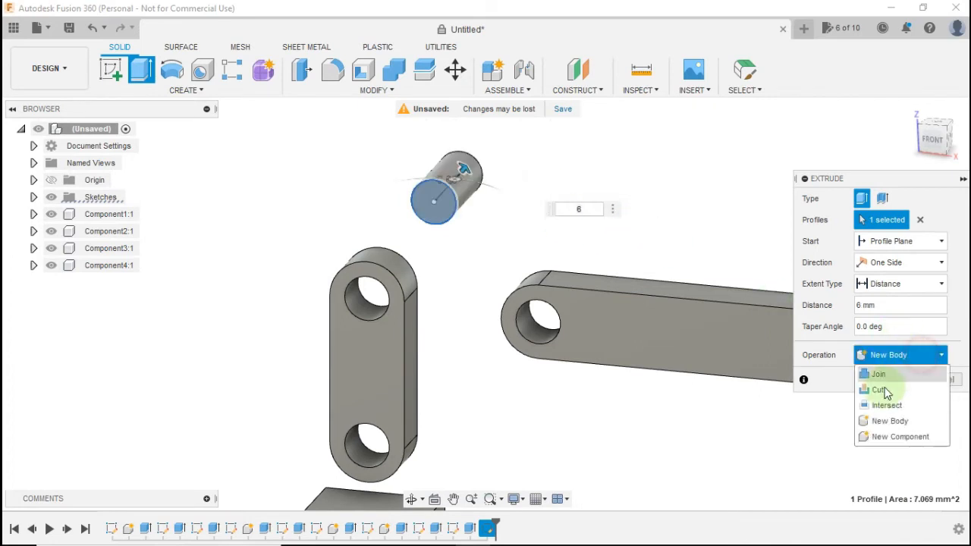
click(884, 437)
click(887, 381)
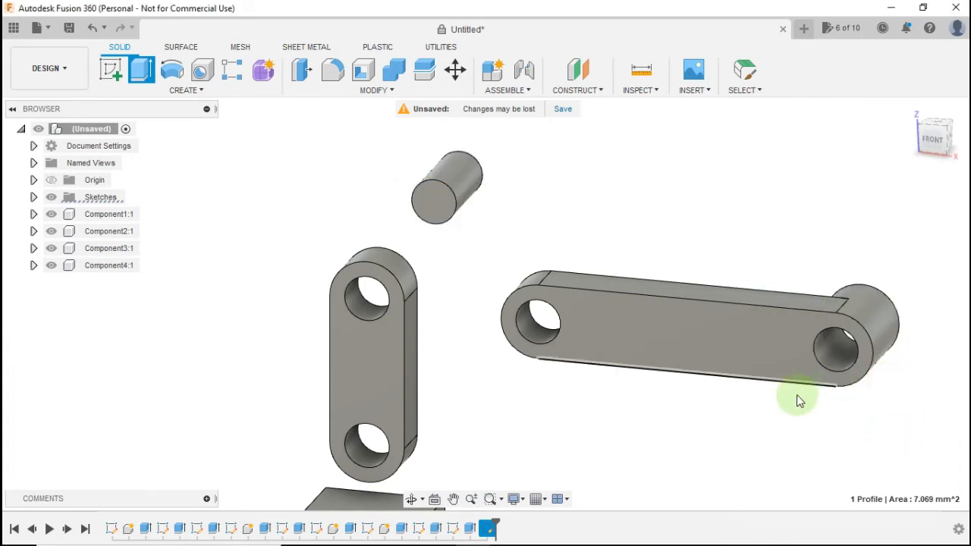
Try moving the stepped bar, sliding block, both links and loose pin apart, and revert their positions
scroll(797, 395, down, 5)
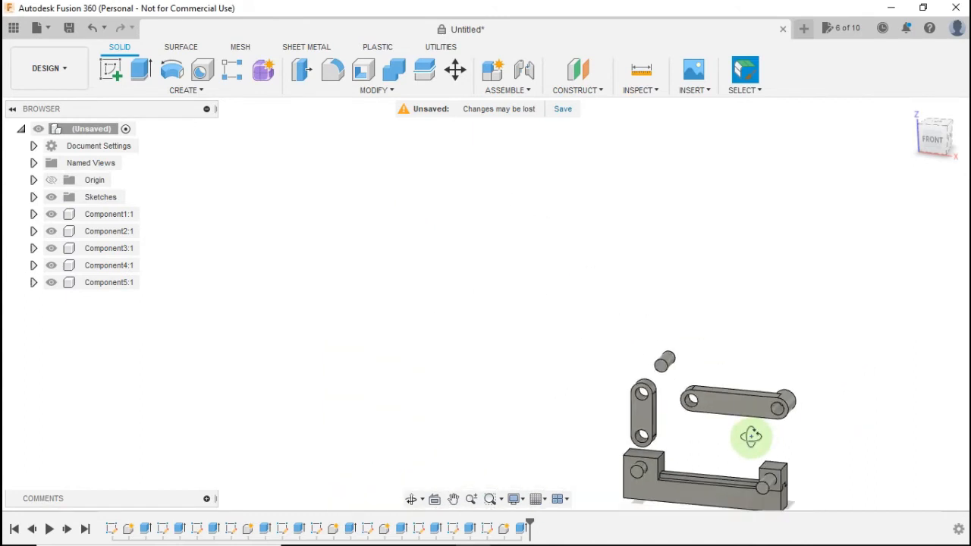
shift+middle_drag(749, 436, 776, 439)
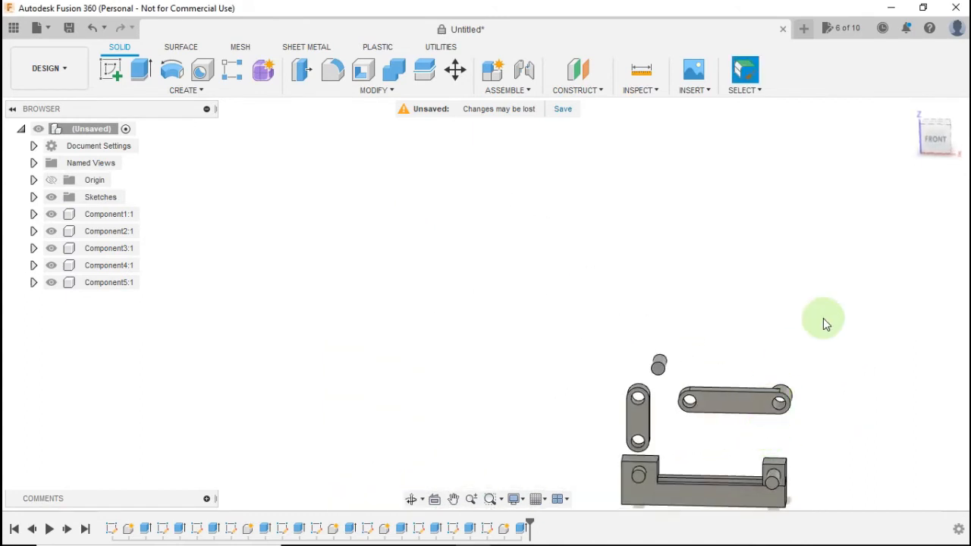
click(912, 112)
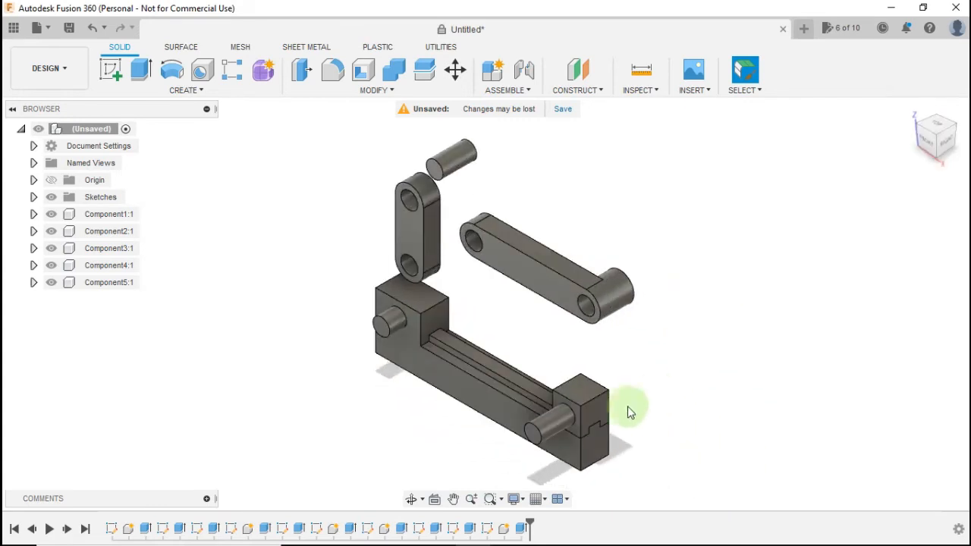
drag(468, 389, 368, 369)
drag(592, 379, 739, 386)
drag(514, 270, 585, 249)
drag(412, 237, 337, 195)
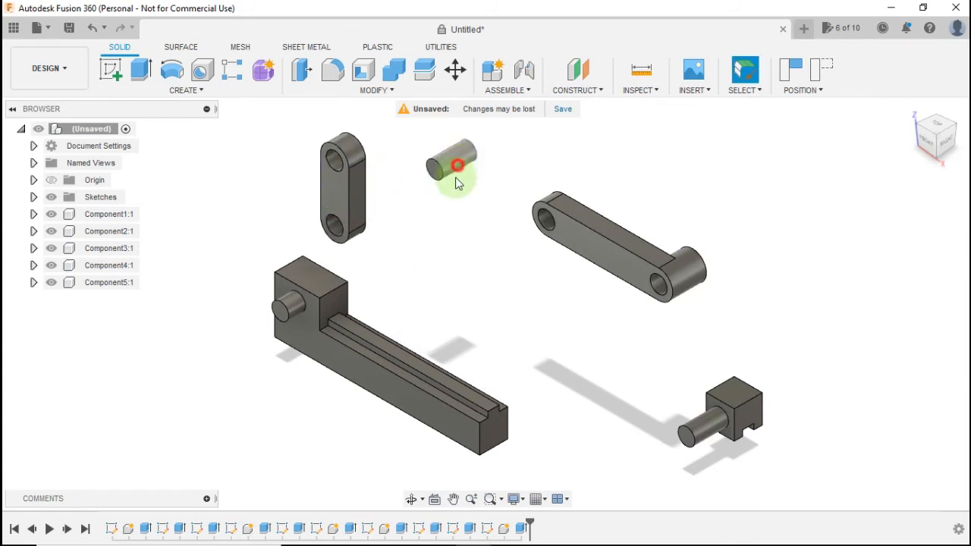
drag(457, 181, 479, 195)
click(824, 68)
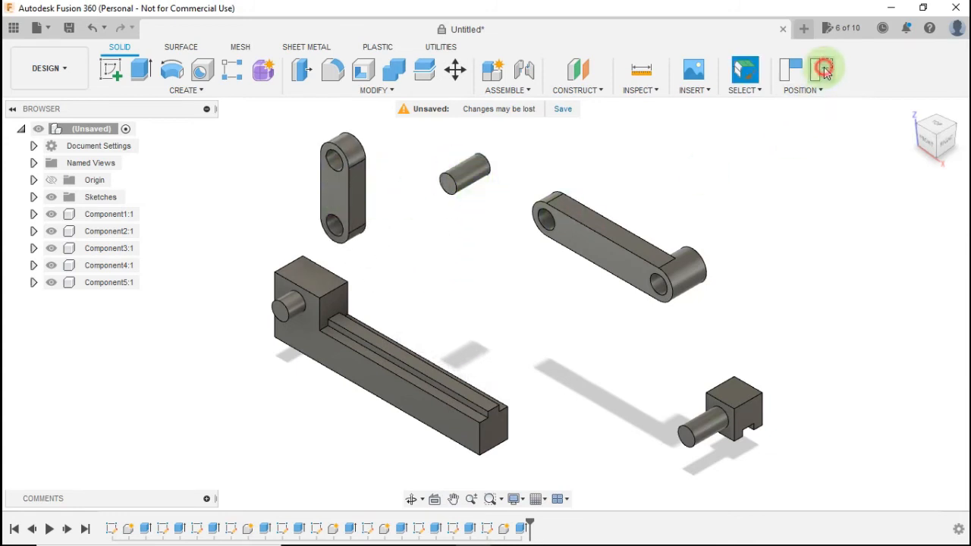
click(732, 239)
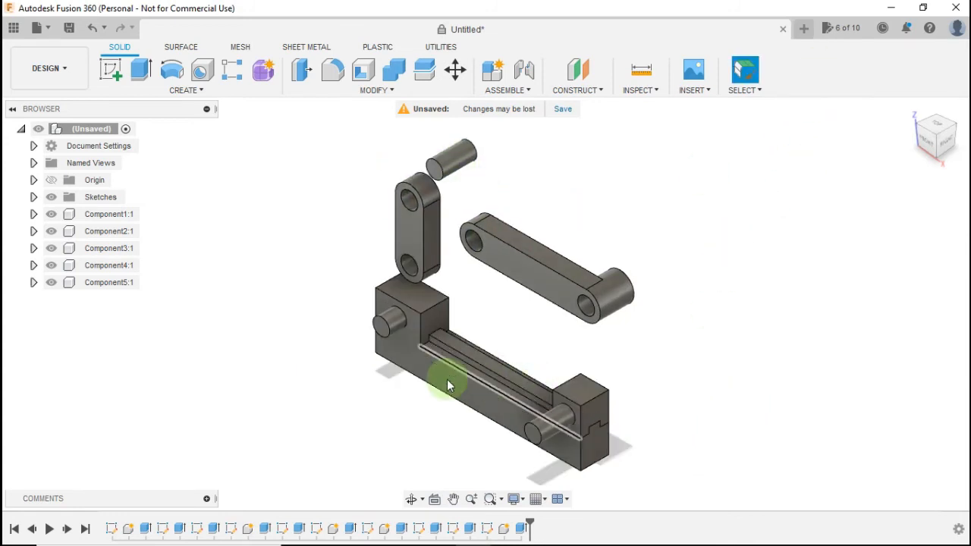
Ground the stepped bar, Component1
click(95, 219)
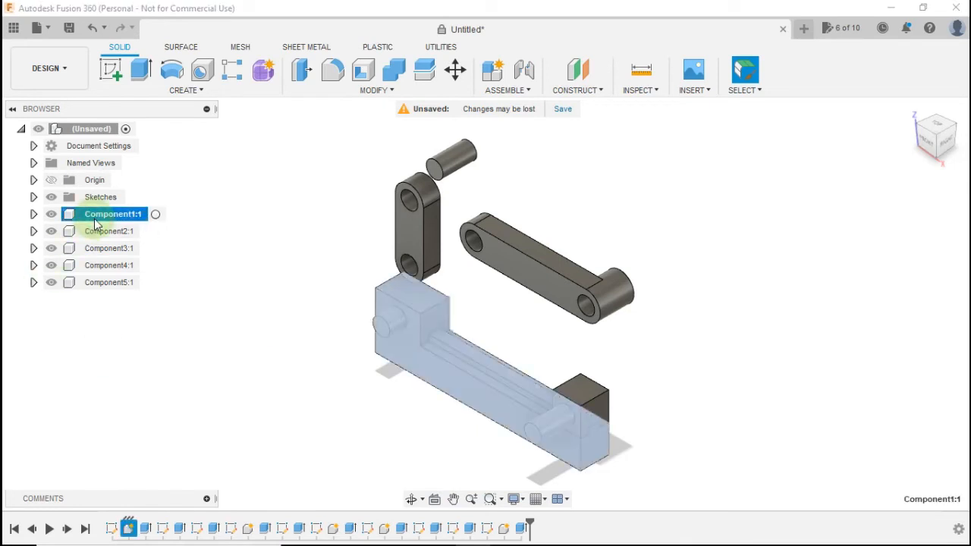
right_click(94, 222)
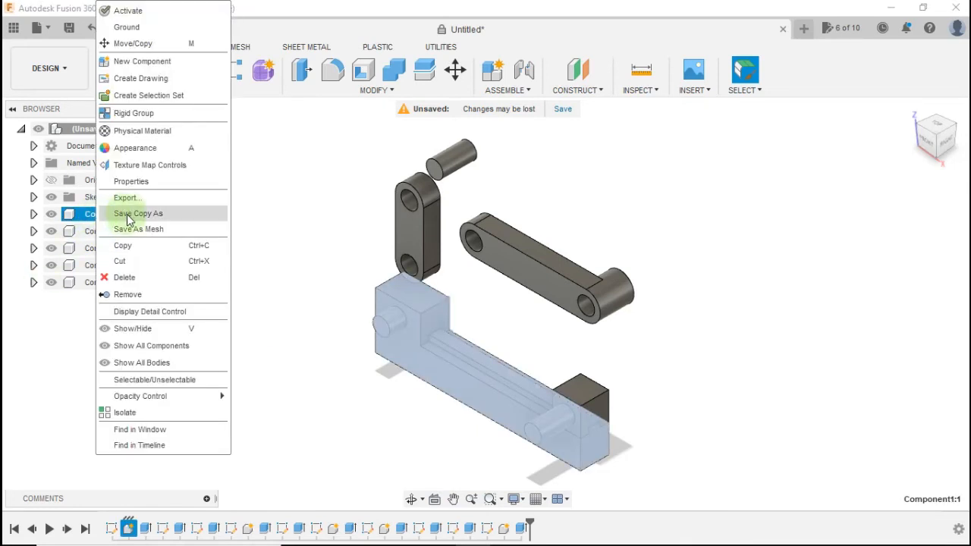
click(149, 26)
click(249, 286)
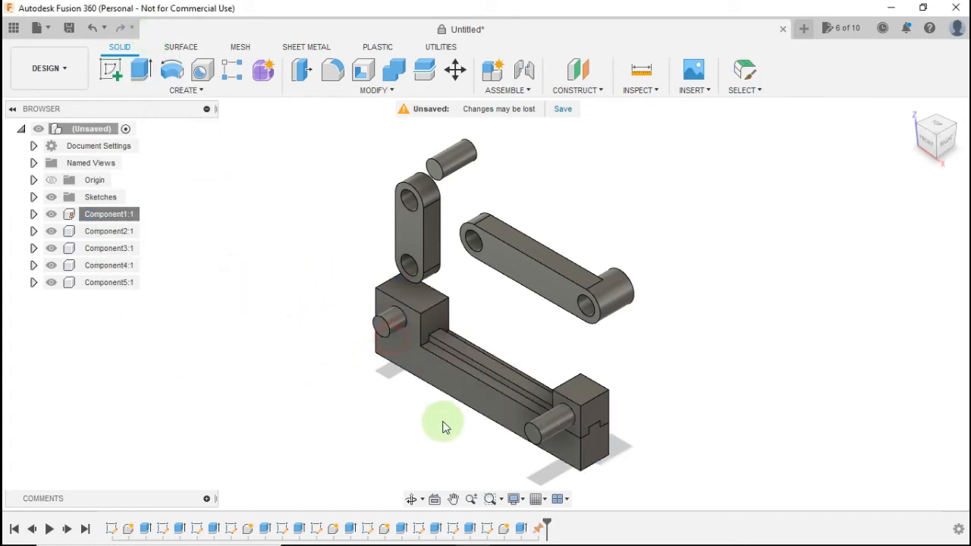
Test the grounding by moving the sliding block, both links and the loose pin away from the bar, and revert their positions
drag(604, 402, 689, 333)
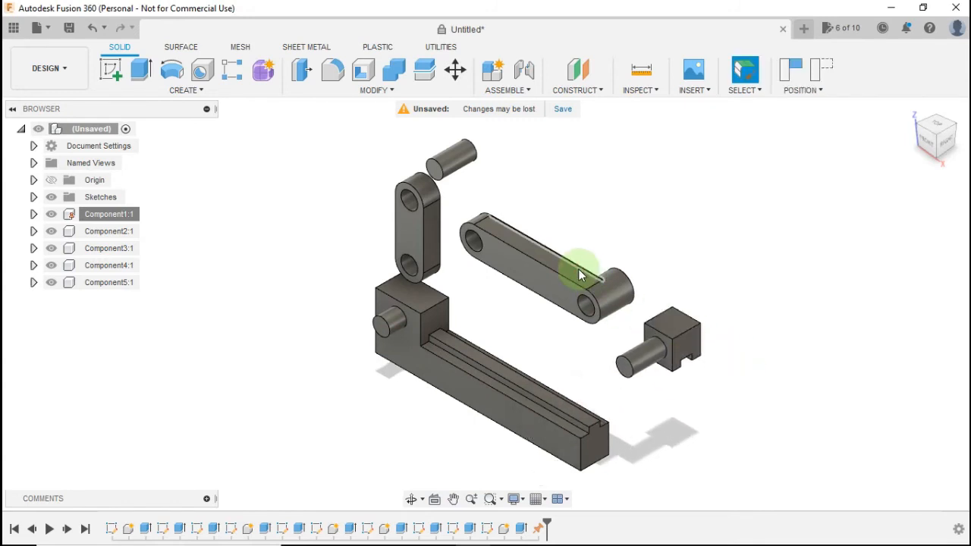
drag(581, 269, 682, 241)
drag(438, 243, 408, 202)
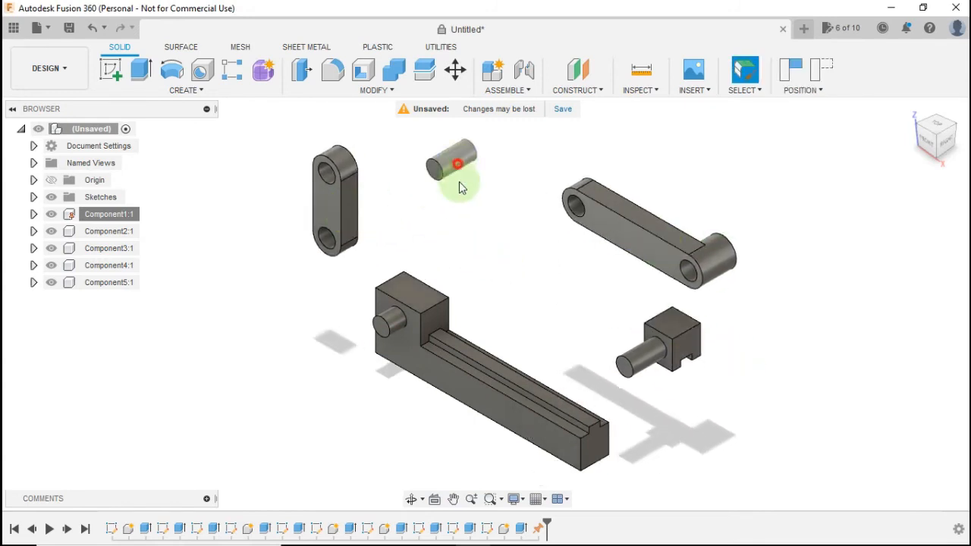
drag(458, 164, 522, 194)
scroll(533, 332, up, 1)
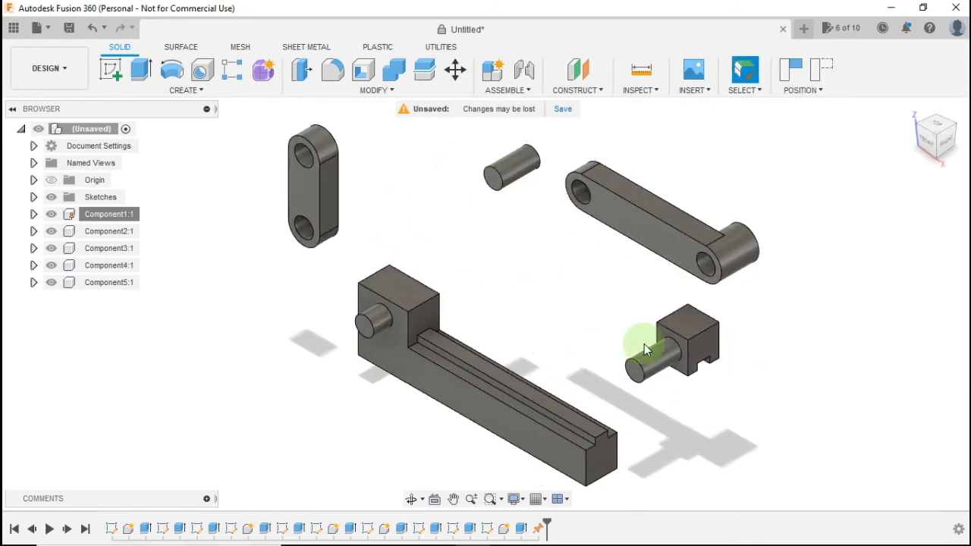
click(825, 69)
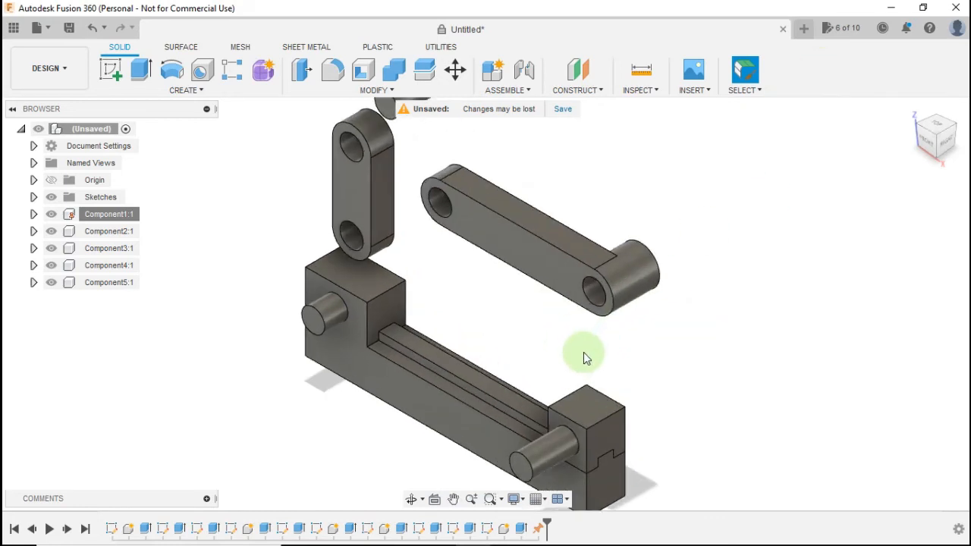
Start a joint between the sliding block's lower front edge and the front edge of the stepped bar's long ledge
scroll(576, 368, down, 1)
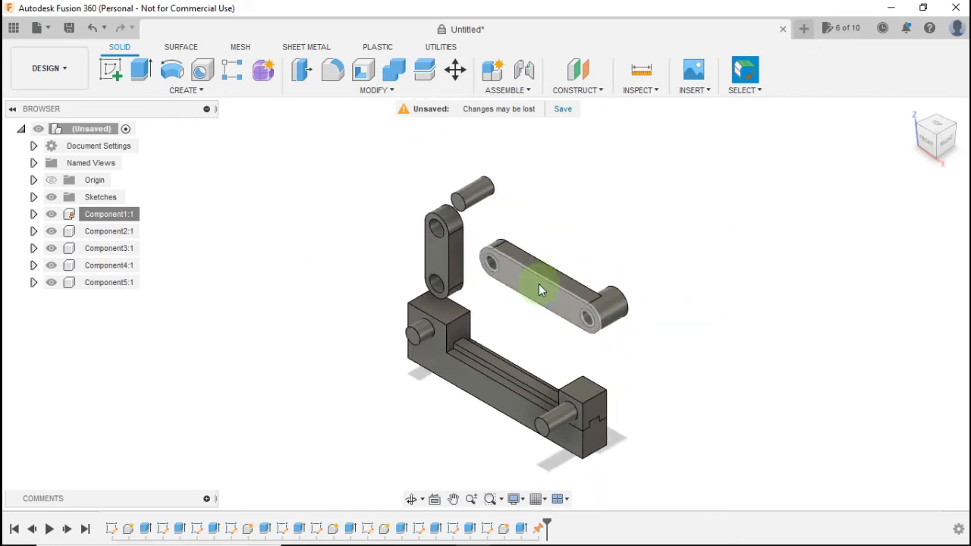
click(518, 76)
scroll(552, 360, up, 3)
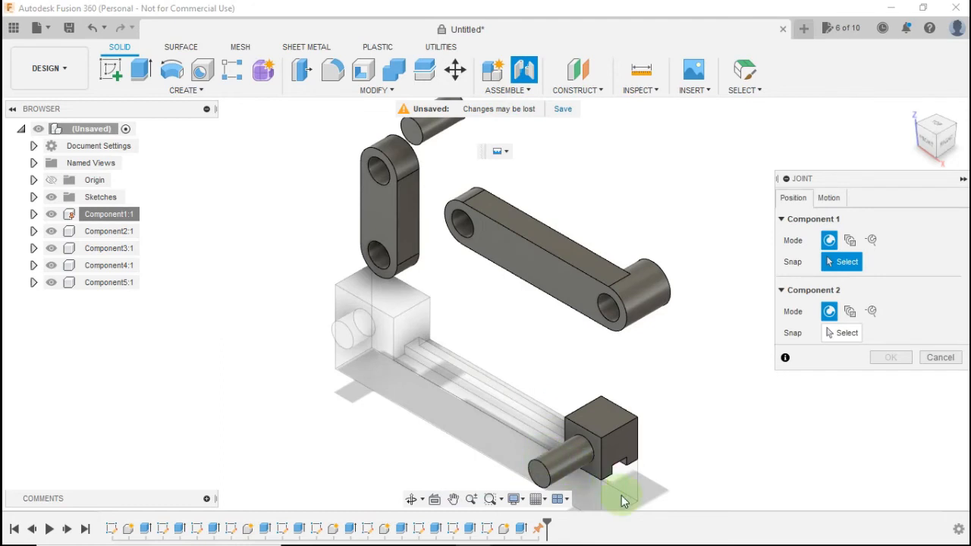
scroll(622, 501, up, 3)
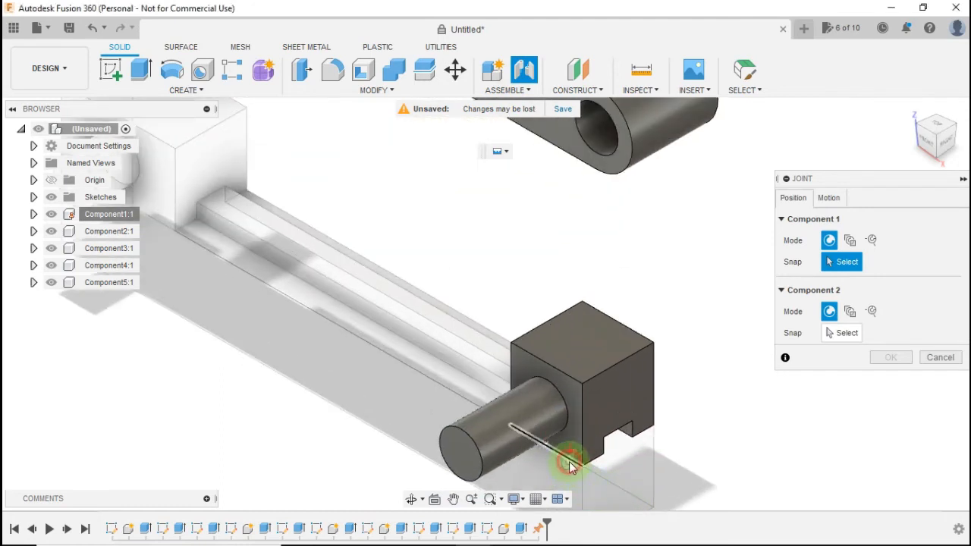
click(570, 465)
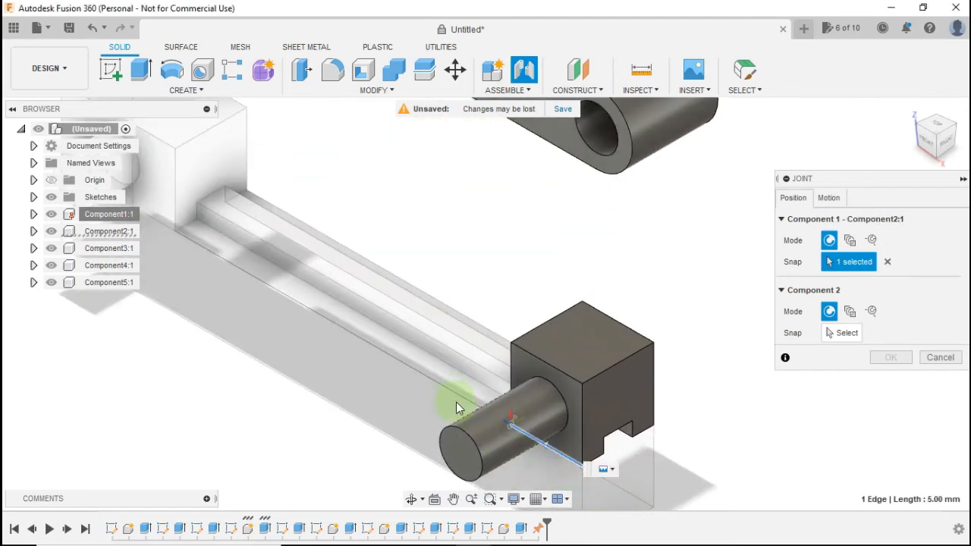
scroll(459, 402, up, 2)
scroll(462, 405, down, 2)
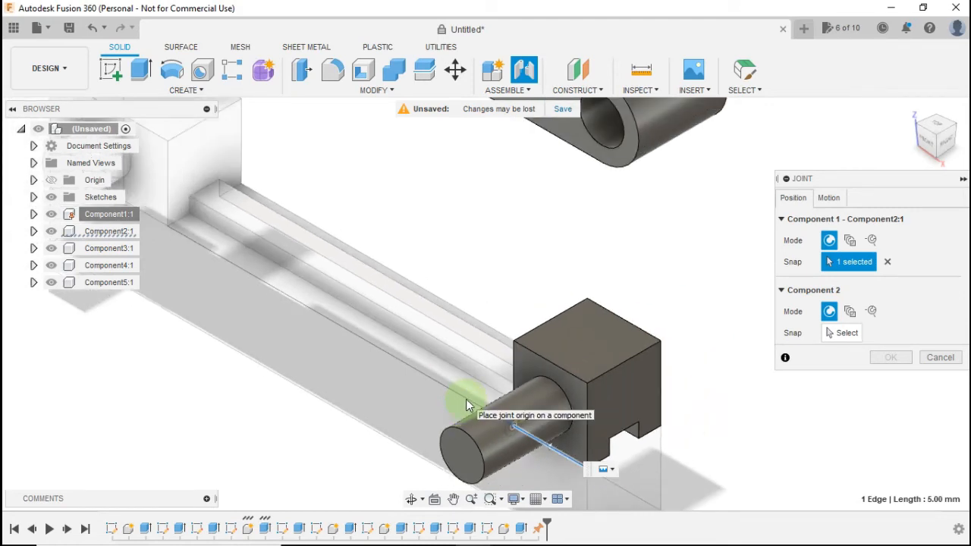
scroll(466, 405, down, 2)
scroll(467, 409, up, 2)
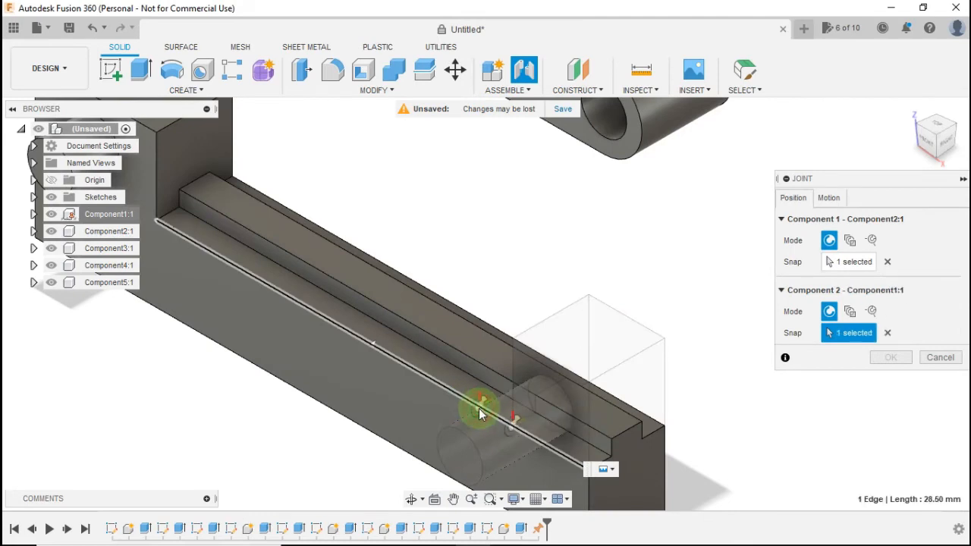
click(478, 408)
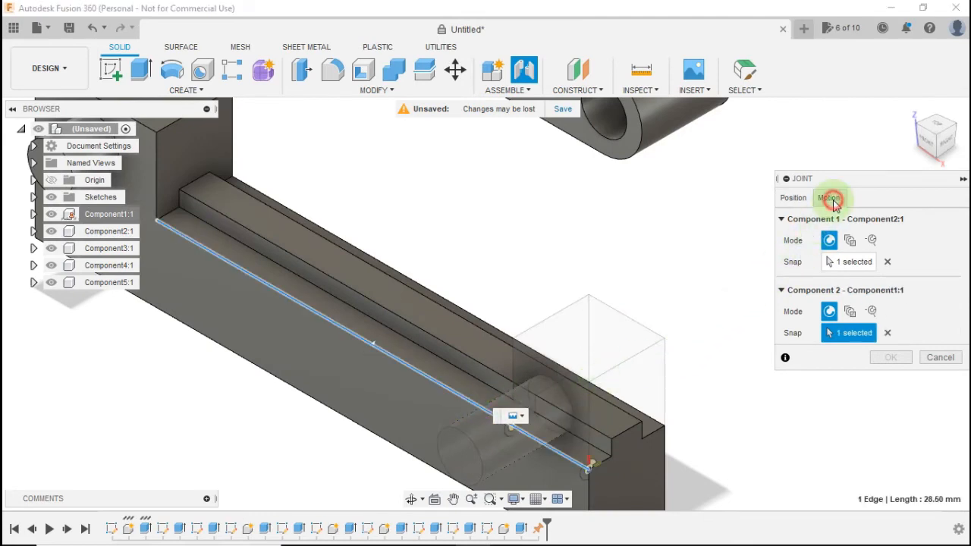
Make the joint between the sliding block and the bar a Slider along the Z Axis
click(830, 198)
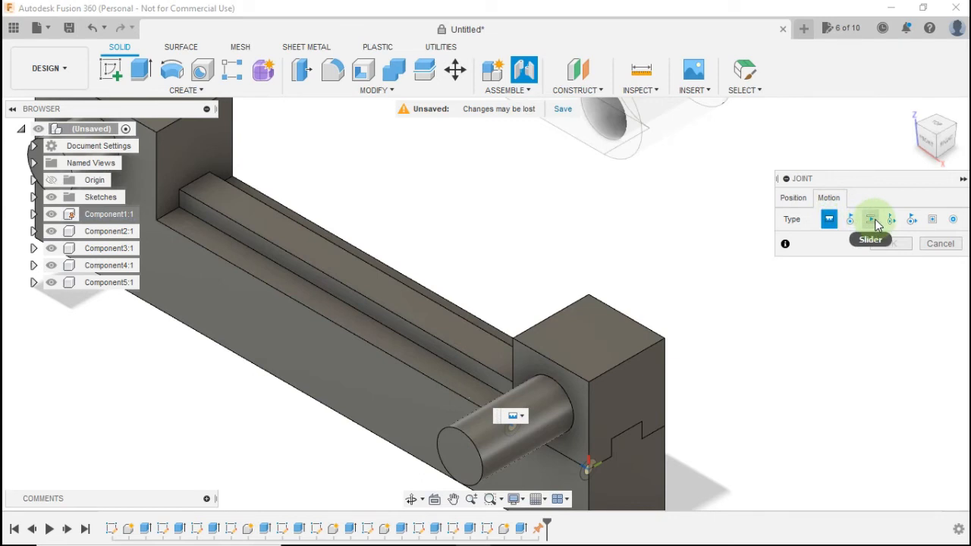
click(872, 220)
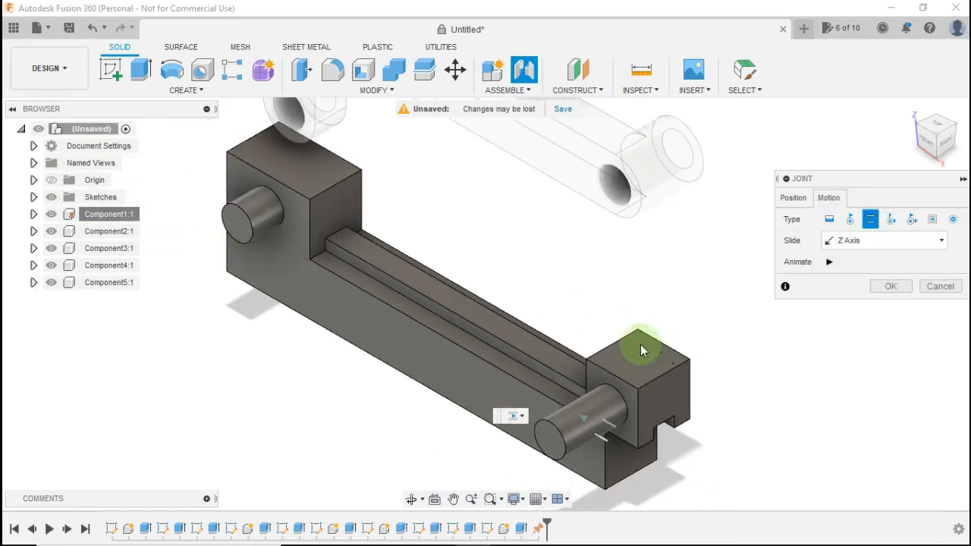
click(888, 292)
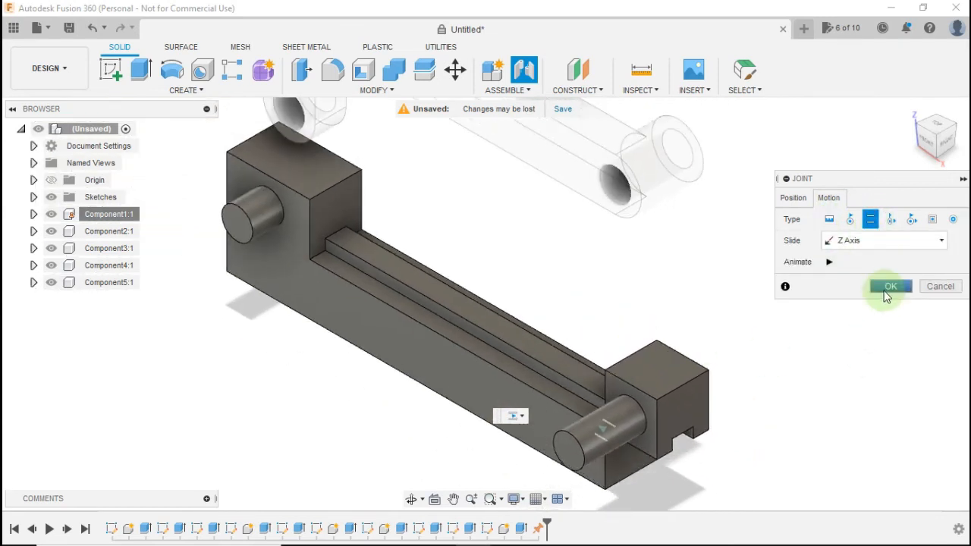
click(889, 292)
Joint the short link's lower hole to the end of the bar's round peg with Revolute motion about the Z Axis
scroll(564, 294, down, 4)
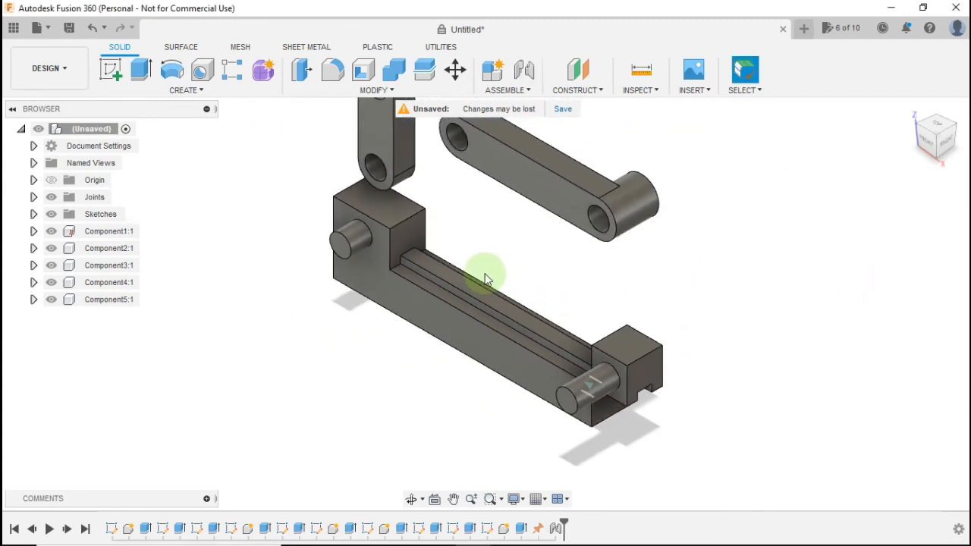
scroll(416, 214, up, 2)
scroll(385, 183, down, 1)
scroll(383, 202, up, 3)
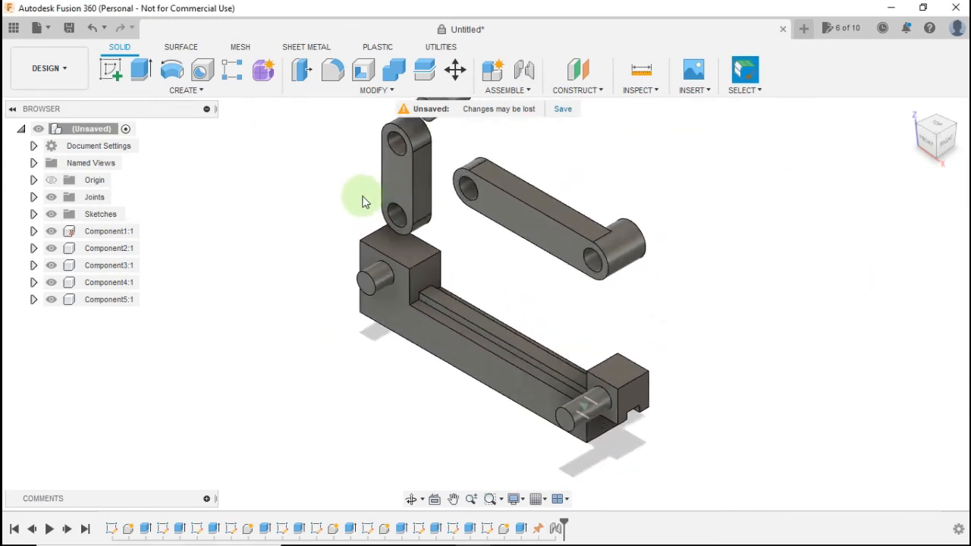
click(524, 70)
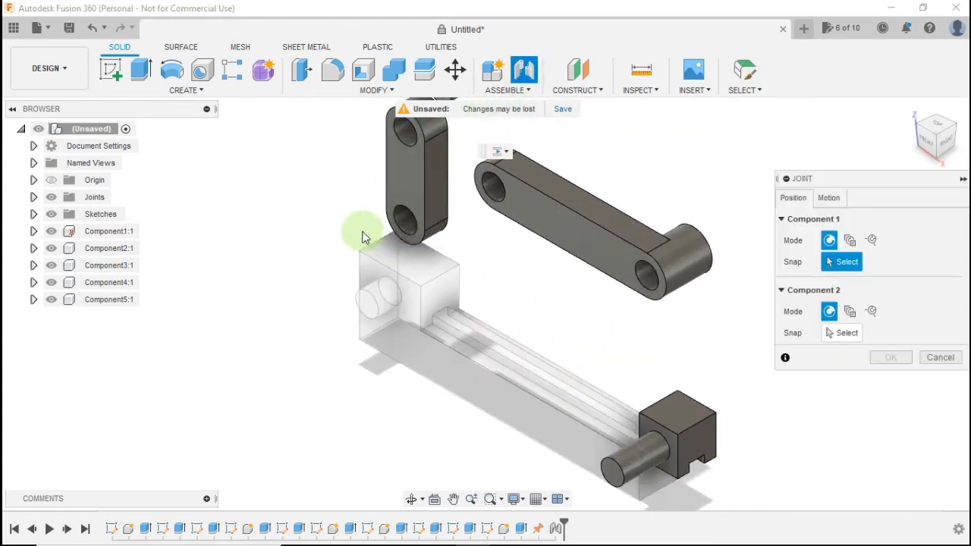
scroll(364, 234, up, 3)
click(438, 231)
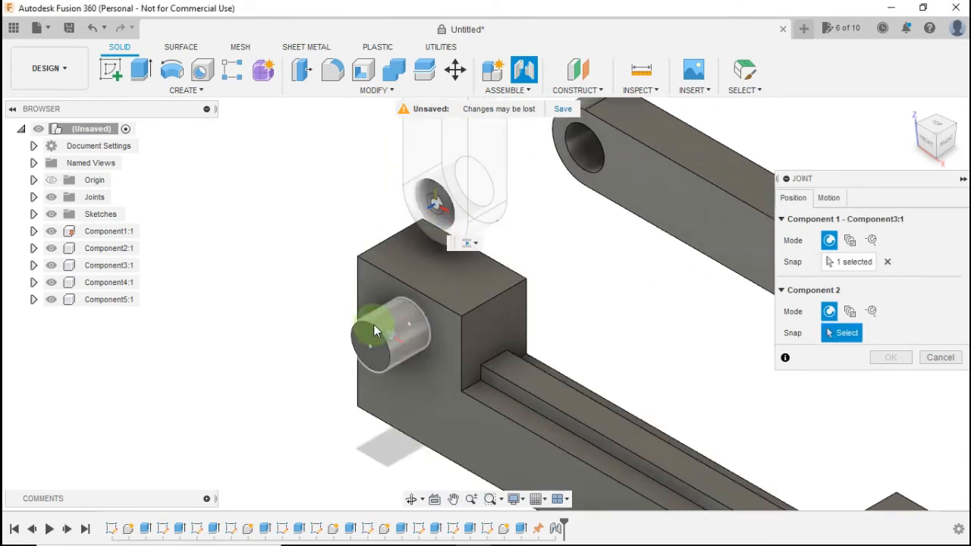
click(372, 335)
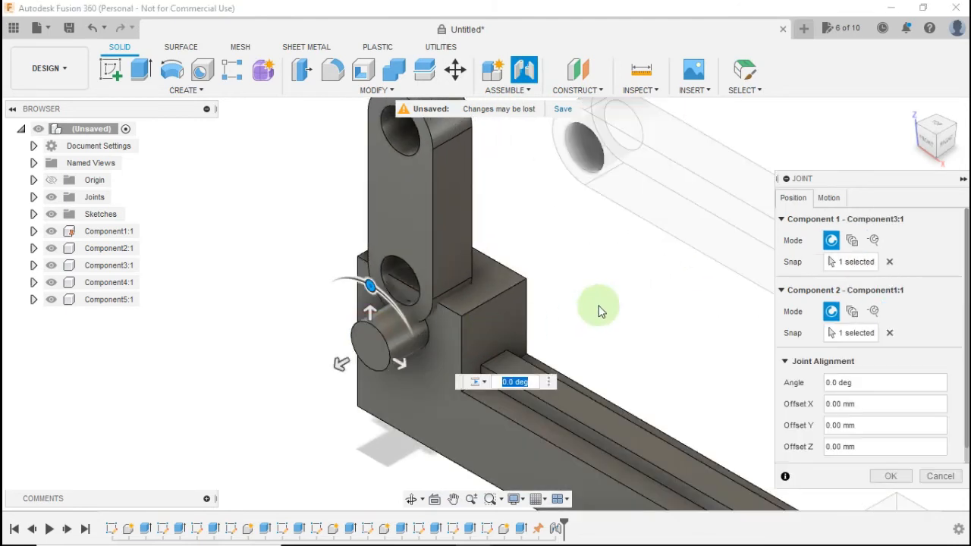
click(833, 198)
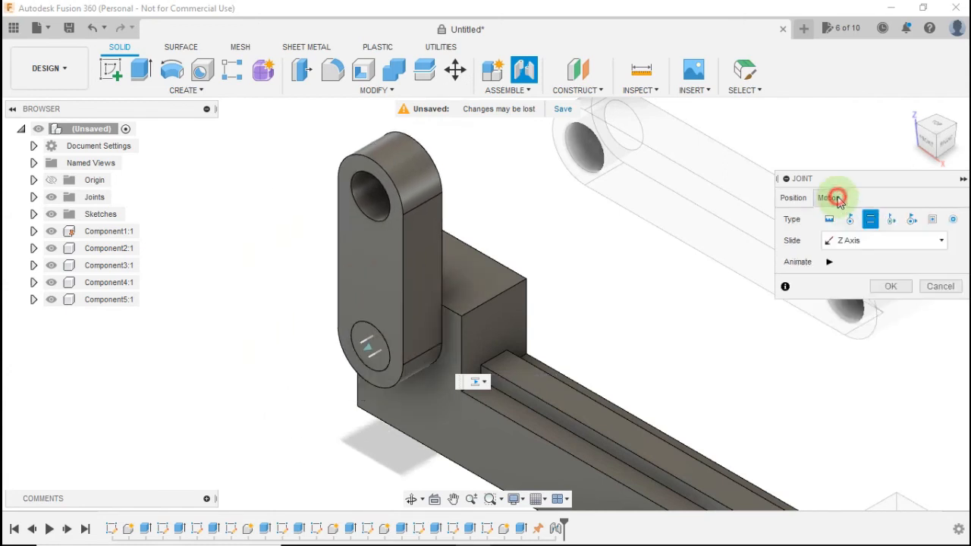
click(851, 220)
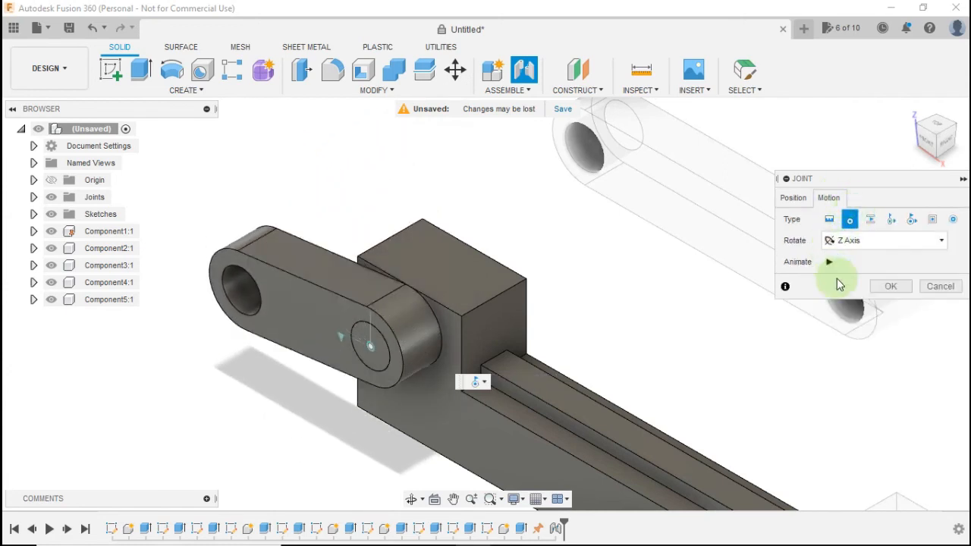
click(888, 287)
Start a joint between the loose pin's end face and the back of the short link's upper hole
scroll(584, 226, down, 5)
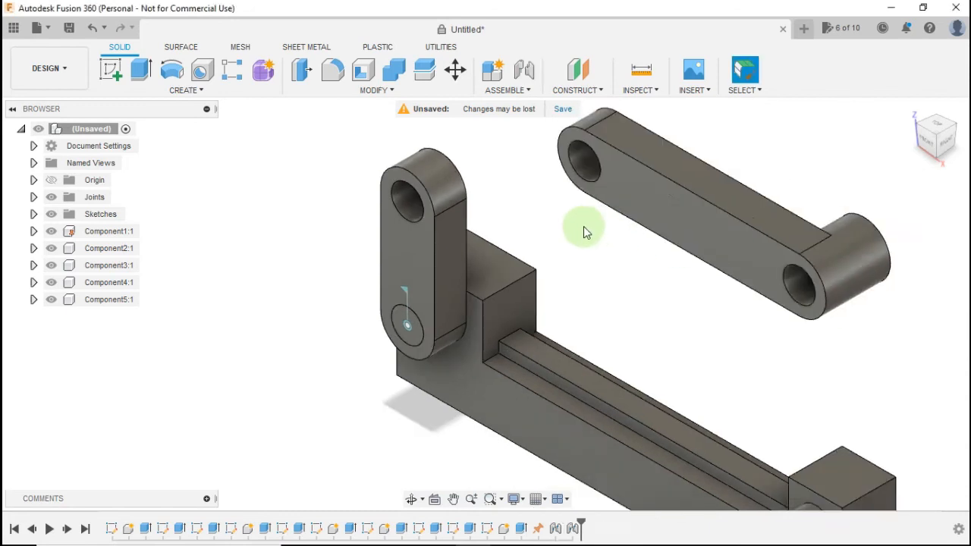
click(525, 74)
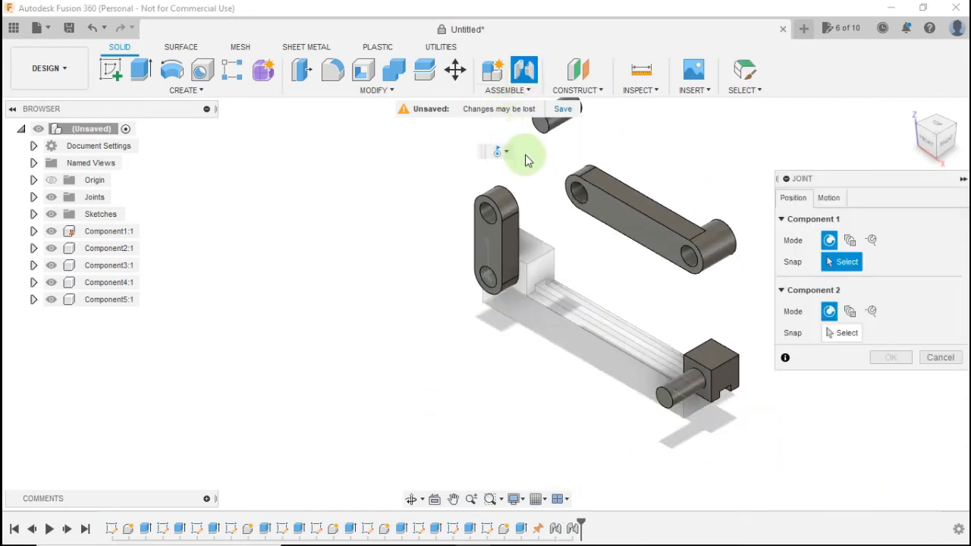
scroll(533, 172, down, 3)
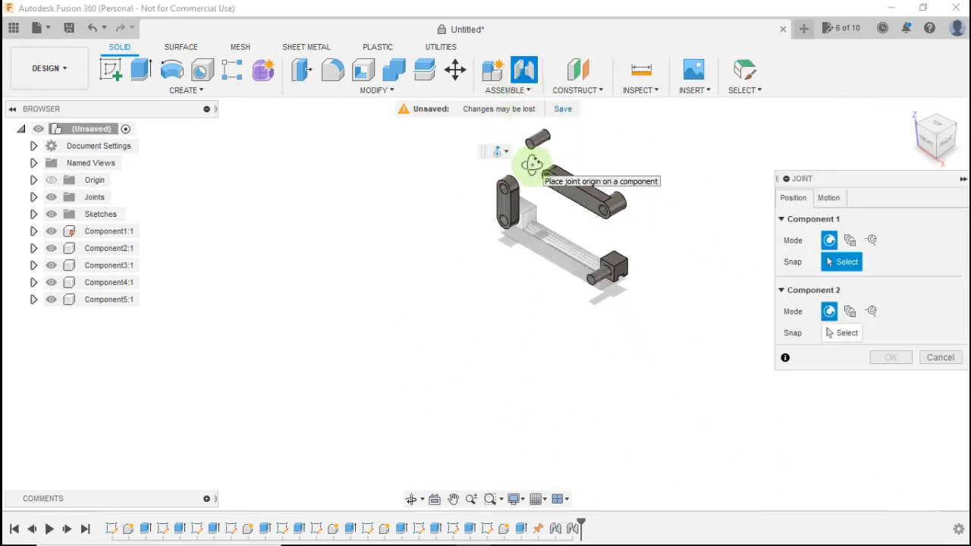
scroll(547, 152, up, 5)
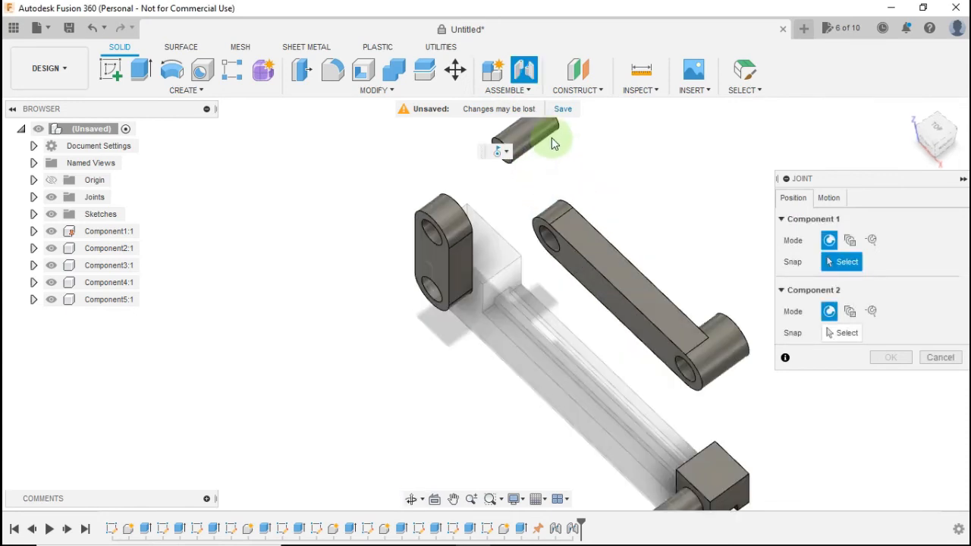
middle_drag(553, 191, 529, 316)
scroll(538, 262, up, 4)
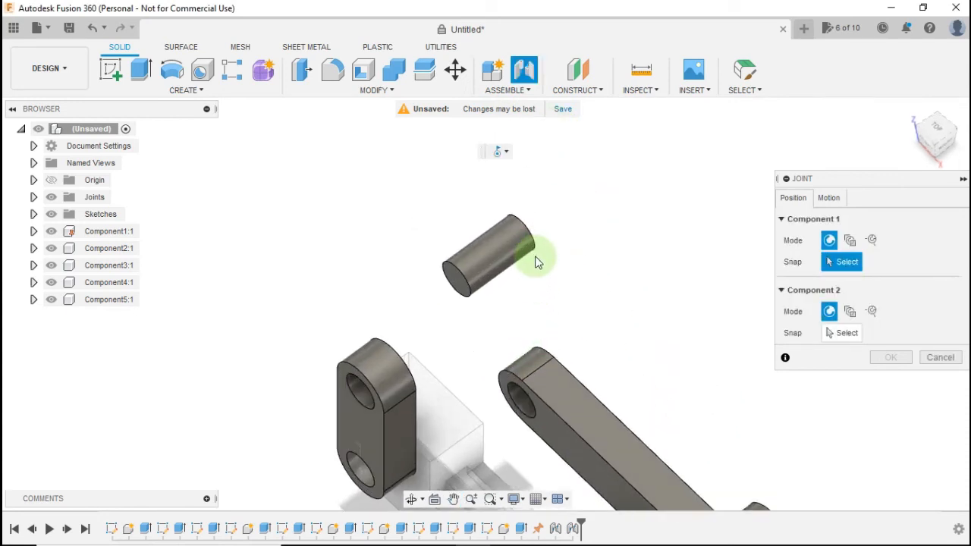
shift+middle_drag(536, 256, 522, 240)
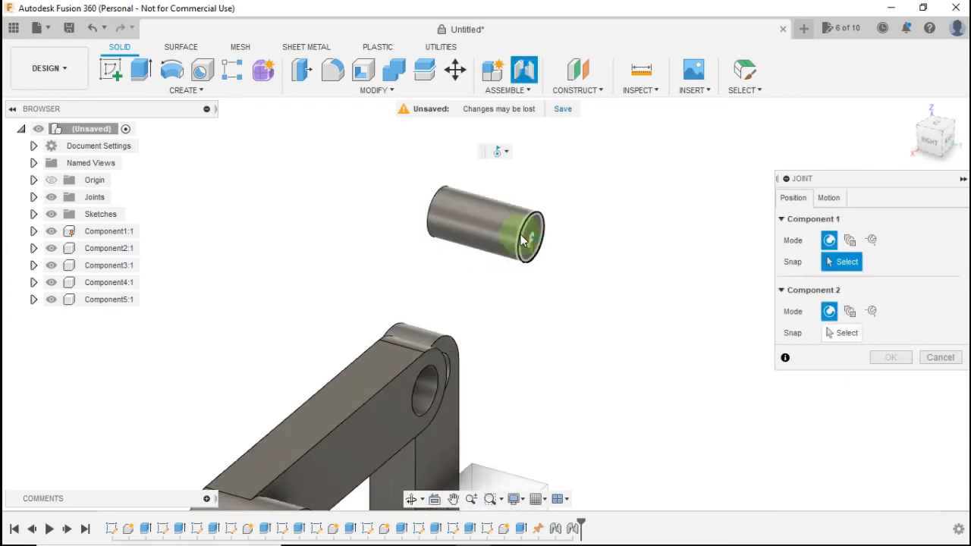
click(521, 237)
scroll(473, 342, up, 2)
shift+middle_drag(472, 342, 481, 365)
click(498, 349)
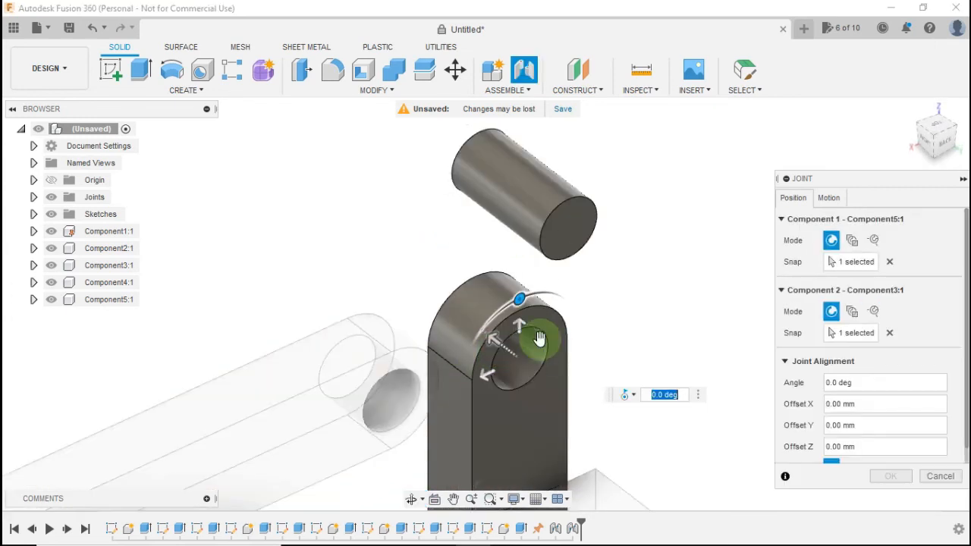
Make the loose pin's joint Rigid, and test it by swinging the short link and reverting its position
click(835, 198)
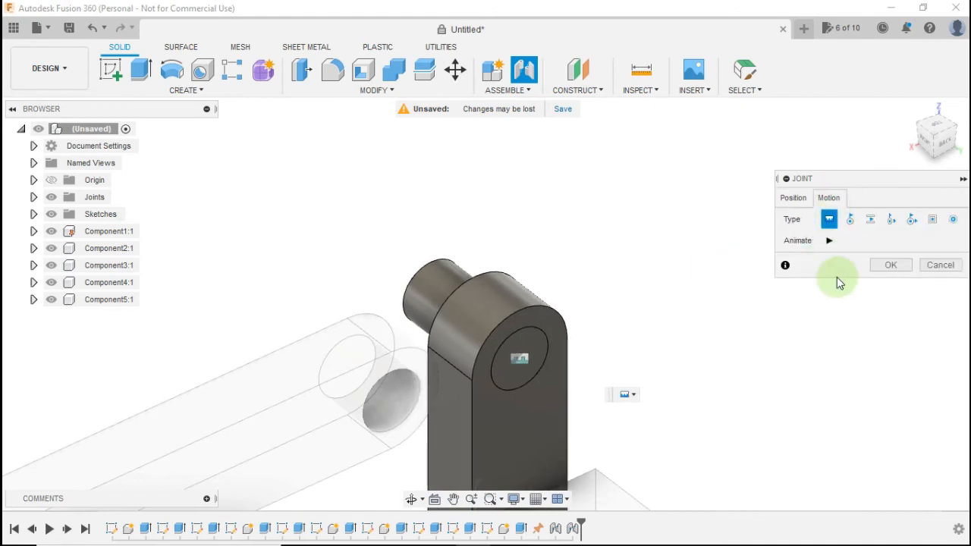
click(889, 269)
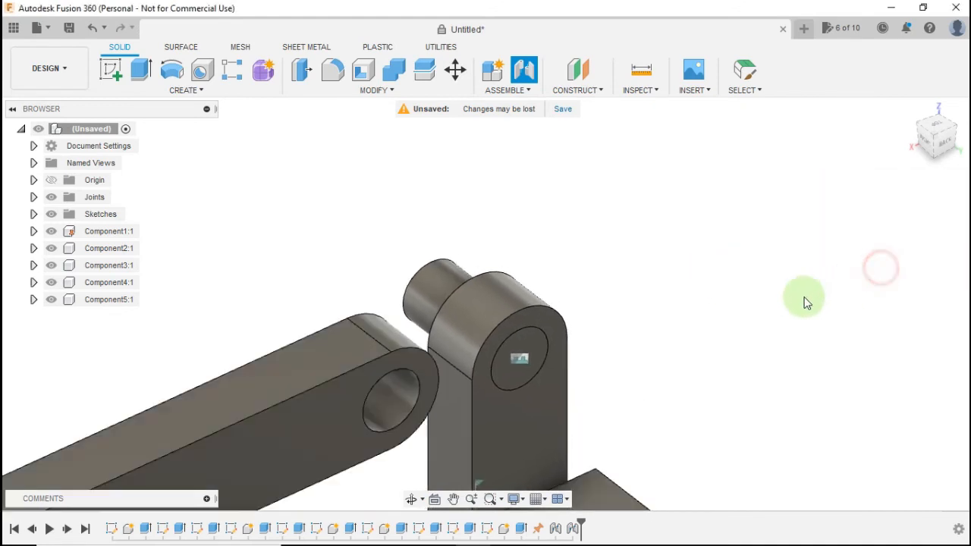
drag(657, 311, 615, 281)
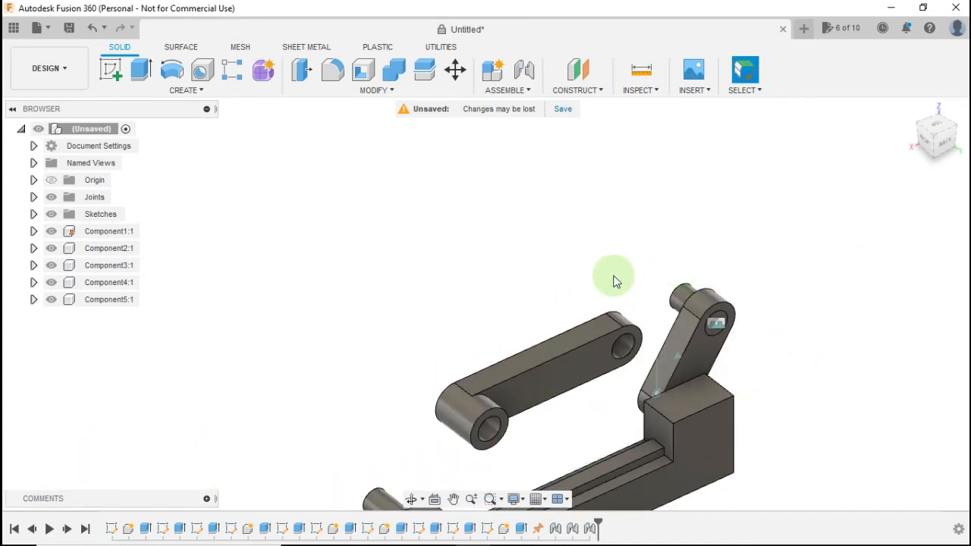
click(816, 68)
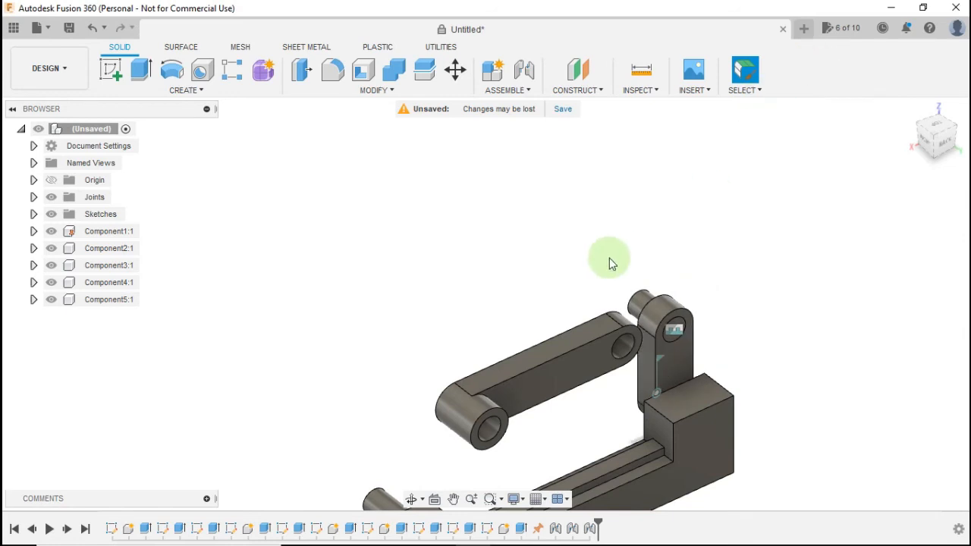
Joint the hole at the long link's plain end to the loose pin's free end with Revolute motion about the Z Axis
click(530, 76)
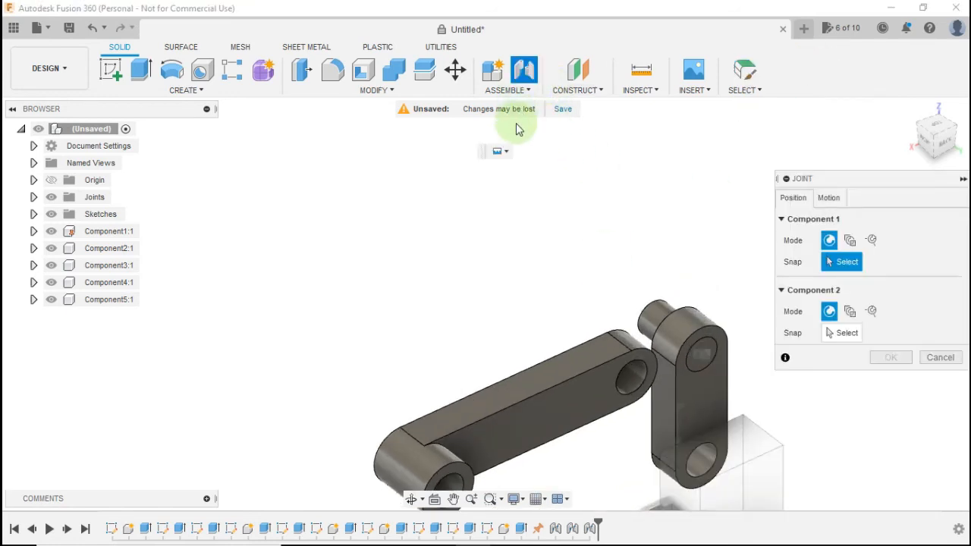
scroll(555, 279, up, 2)
shift+middle_drag(581, 270, 629, 361)
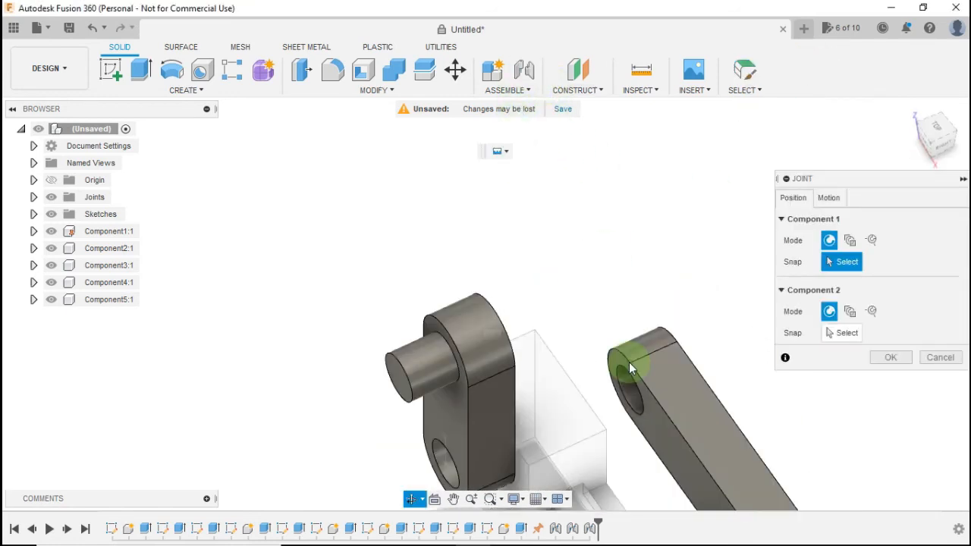
click(627, 407)
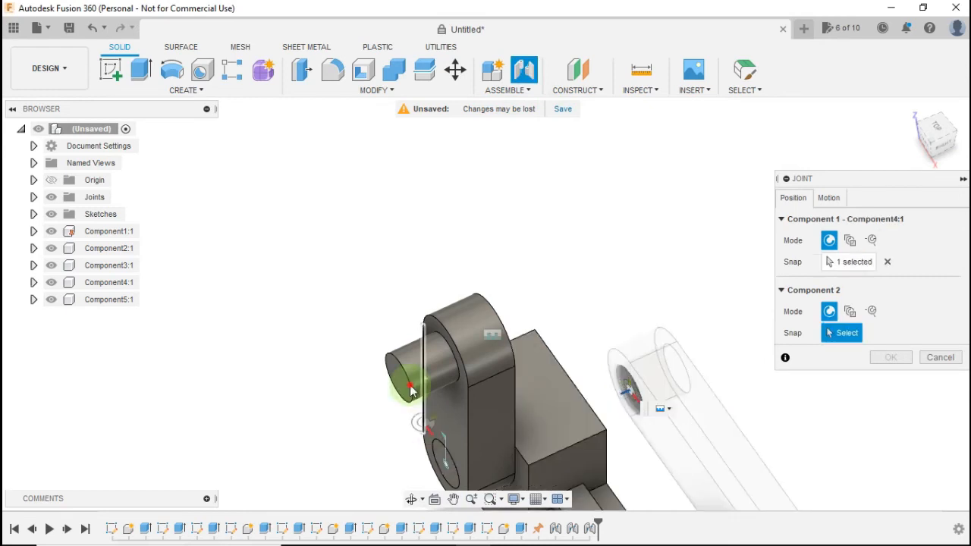
click(410, 388)
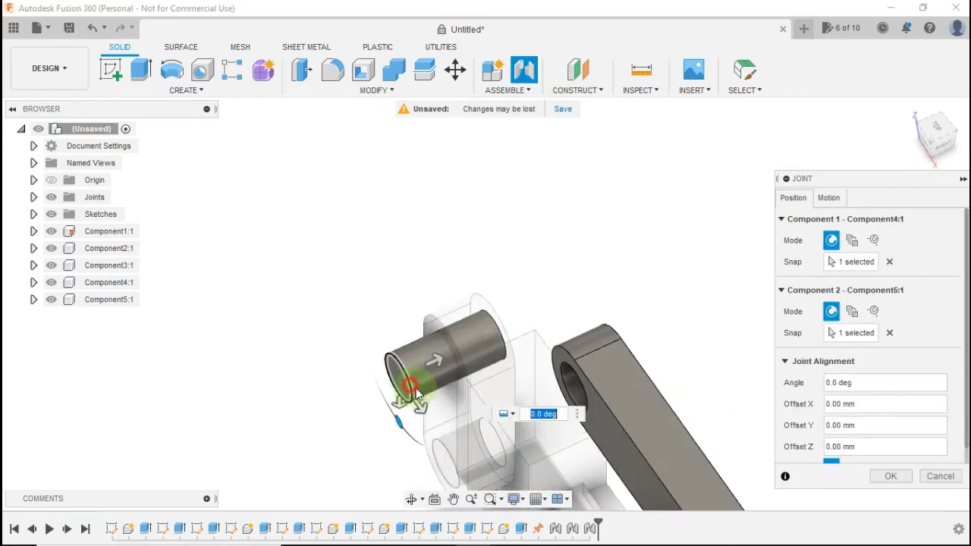
click(840, 198)
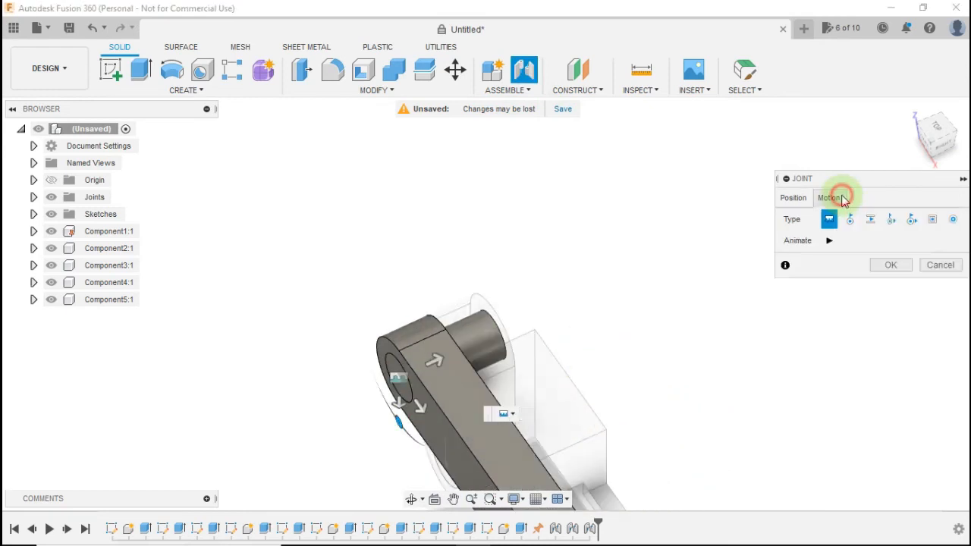
click(853, 220)
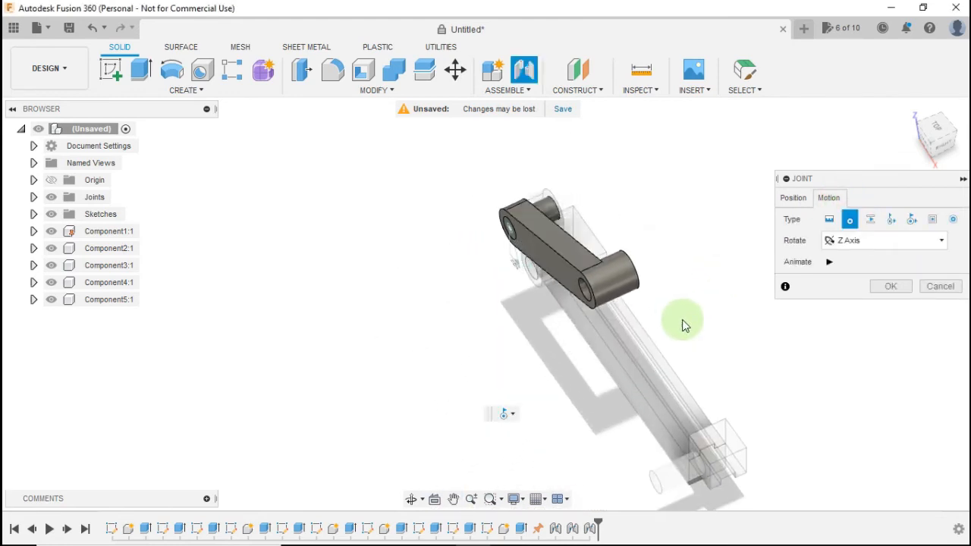
click(887, 291)
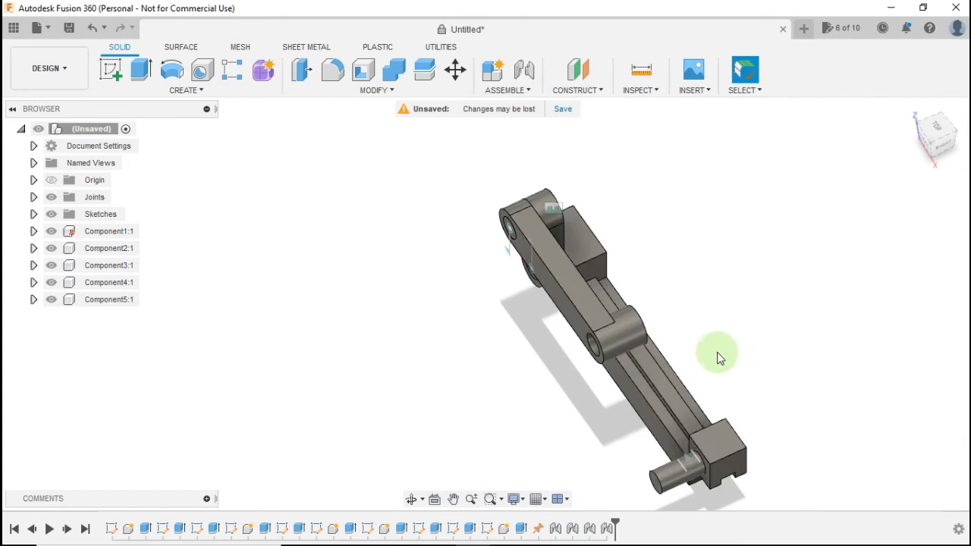
Joint the hole at the long link's free end to the end of the sliding block's round peg with Revolute motion
middle_drag(715, 345, 741, 265)
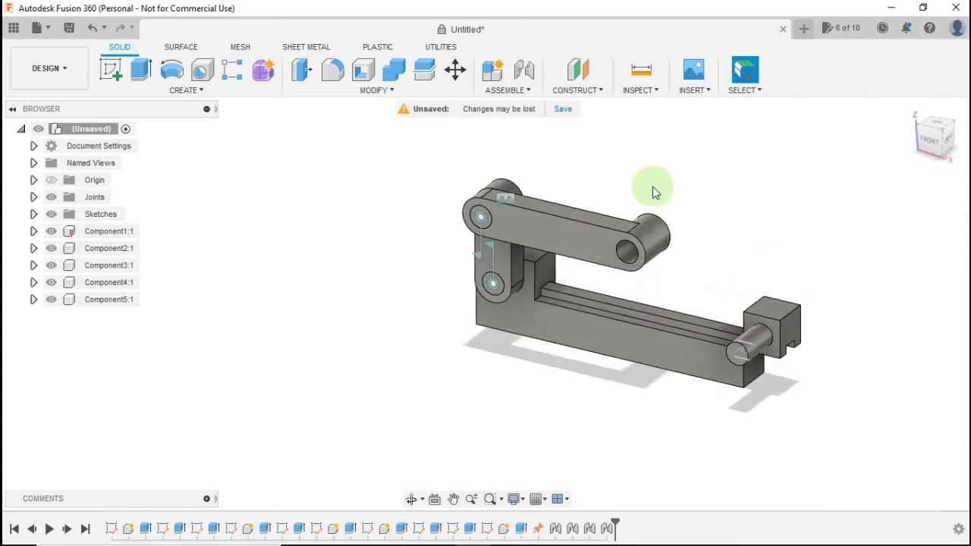
scroll(627, 173, up, 2)
click(529, 78)
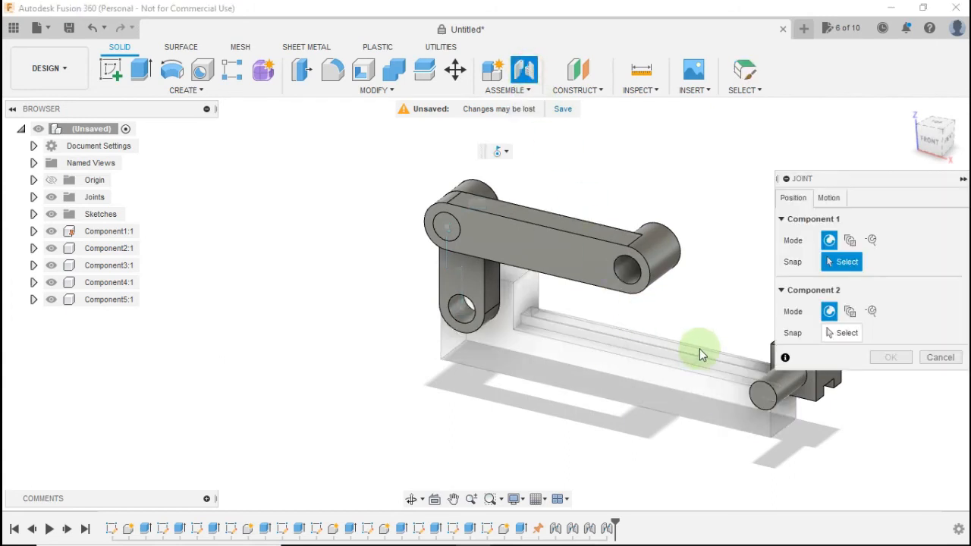
scroll(698, 342, up, 2)
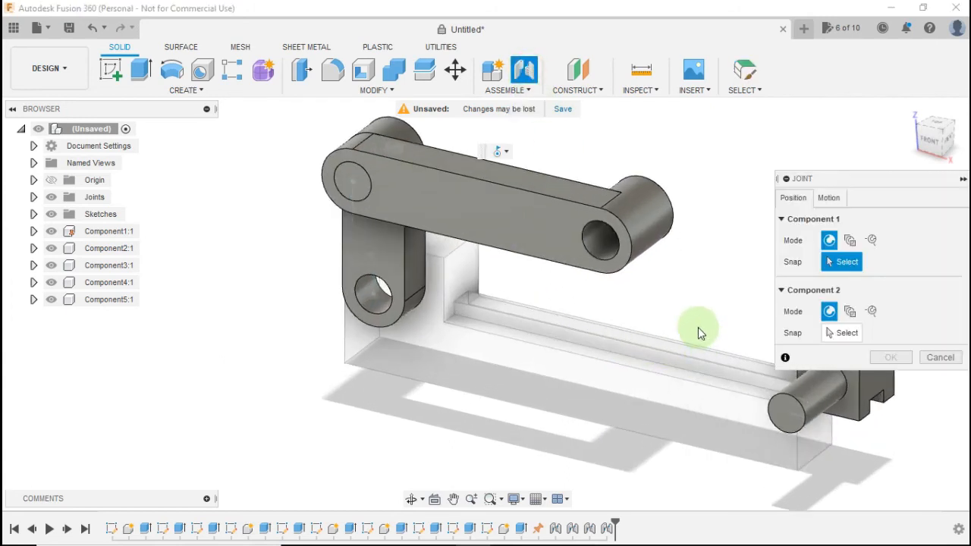
click(612, 265)
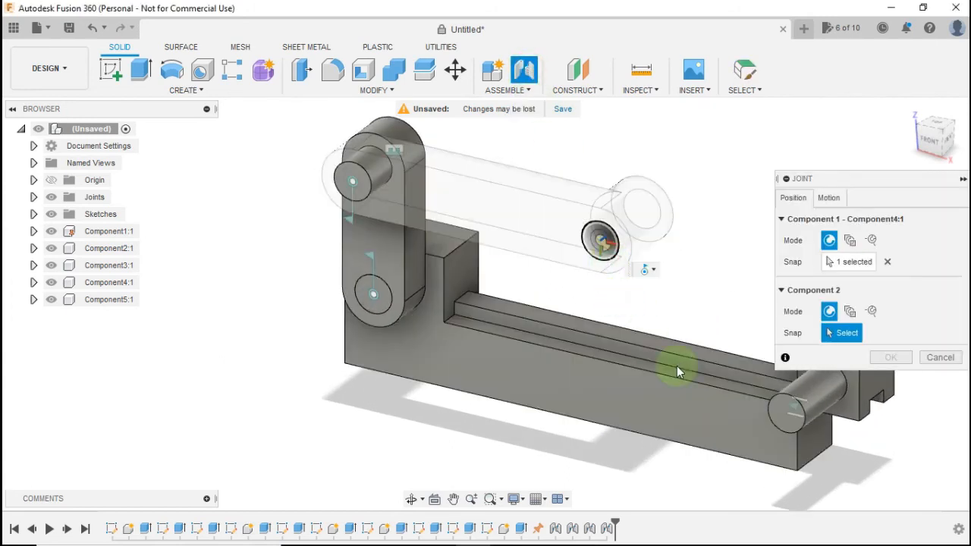
click(807, 425)
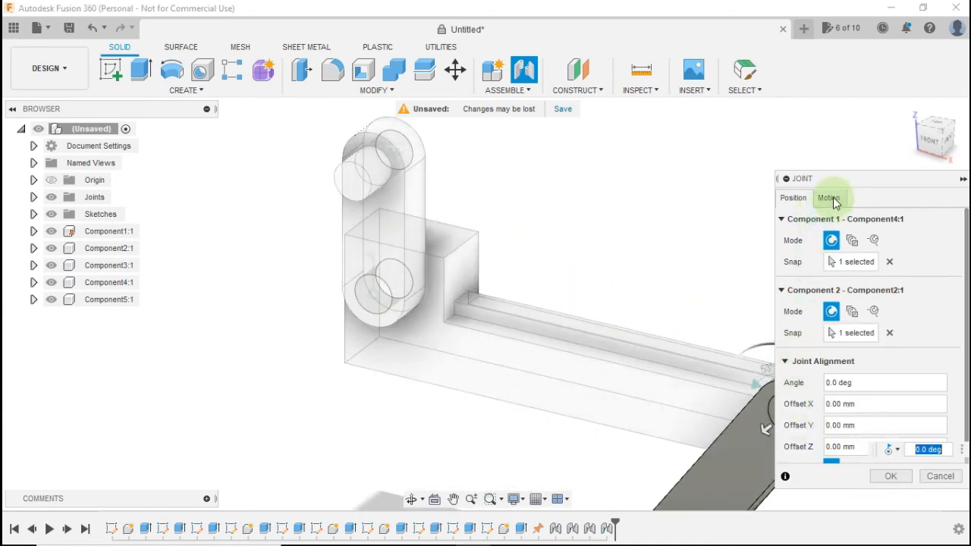
click(880, 477)
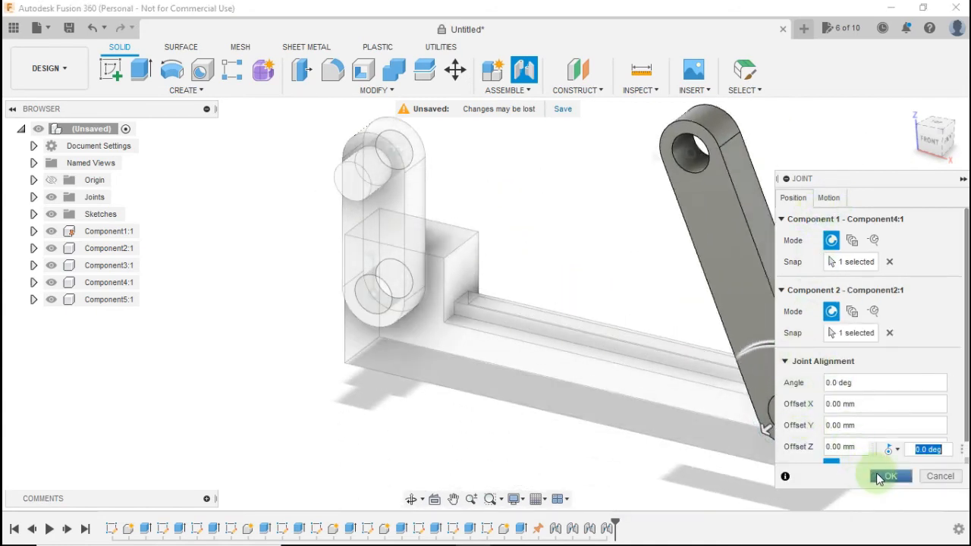
Test the linkage by swinging the links so the short link rises and the block slides along the bar
scroll(545, 310, up, 3)
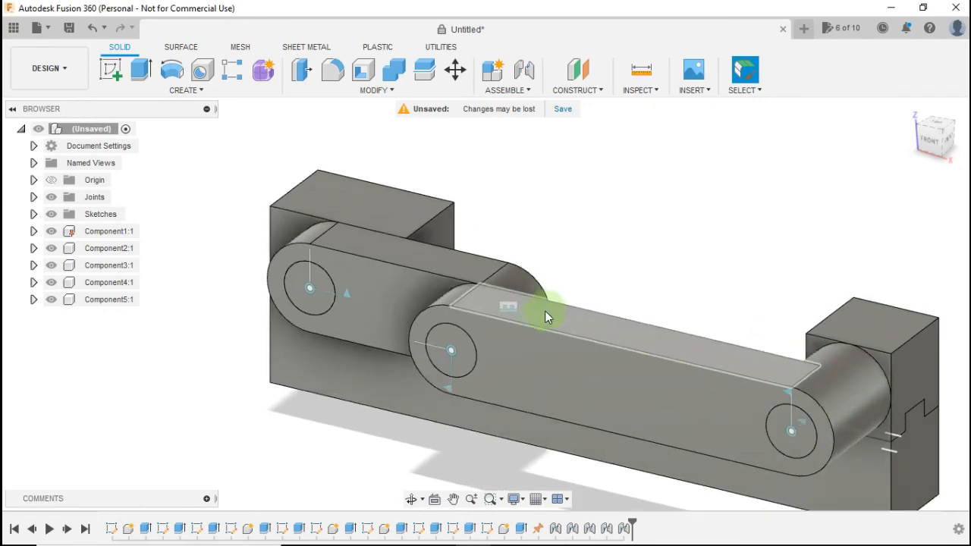
scroll(576, 323, down, 4)
drag(465, 304, 668, 236)
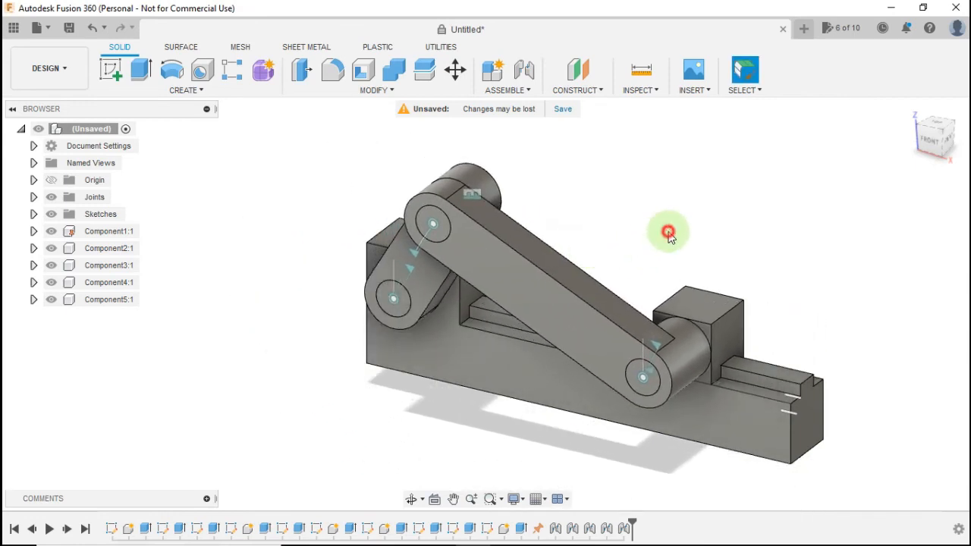
Recolor the Steel - Satin appearance used in the design to red, RGB 231, 29, 29
right_click(95, 235)
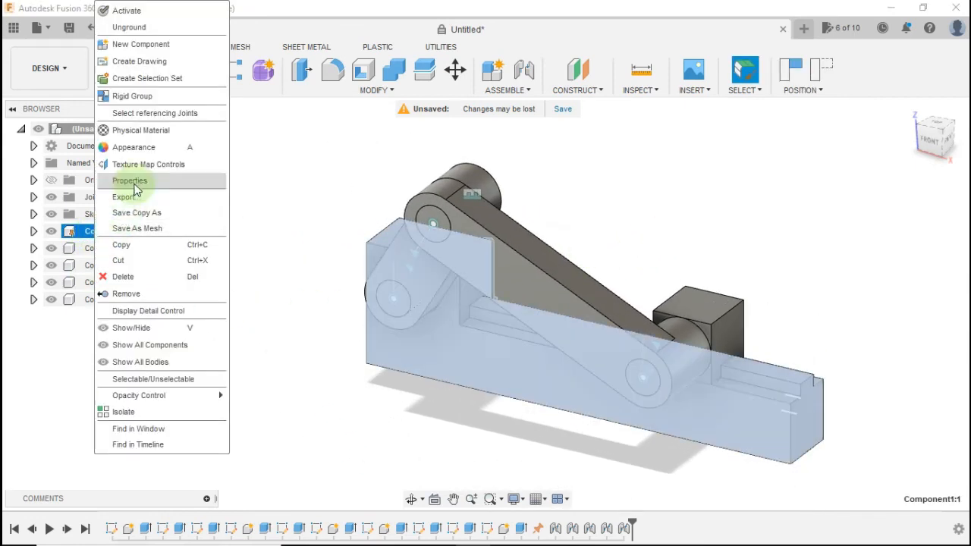
click(135, 150)
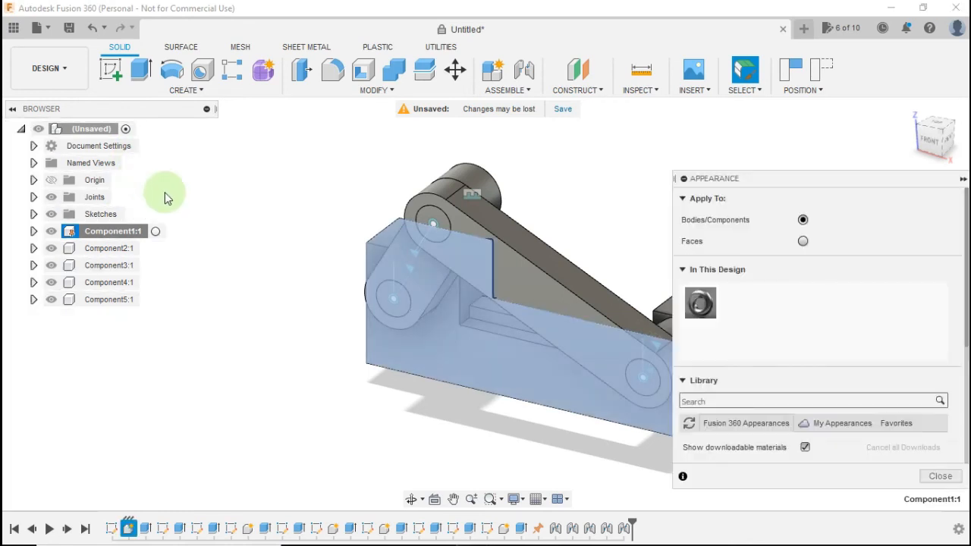
right_click(704, 309)
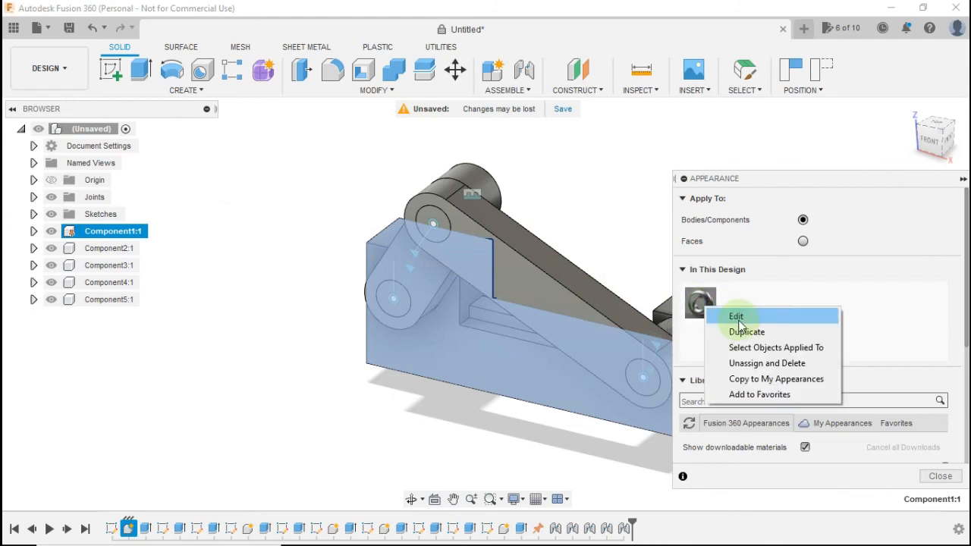
click(736, 315)
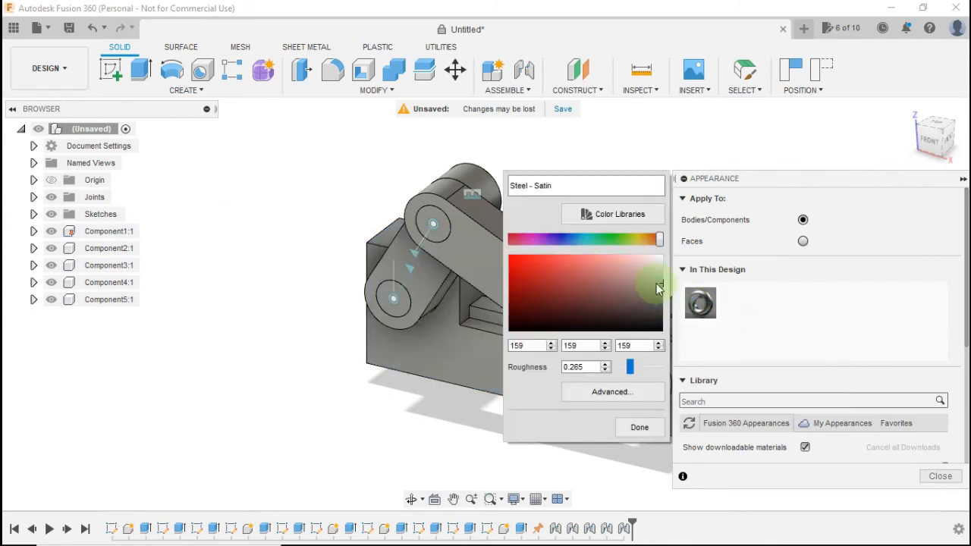
drag(657, 287, 528, 262)
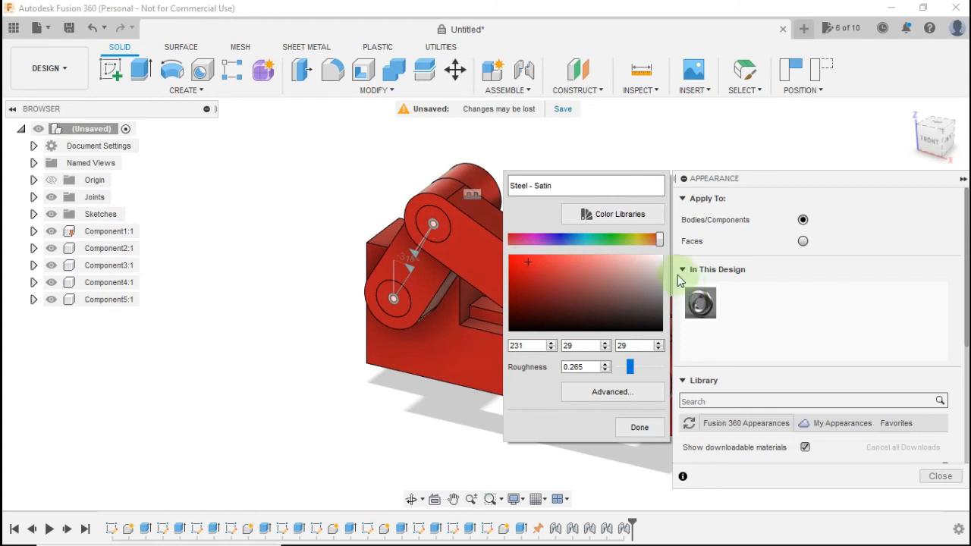
click(636, 426)
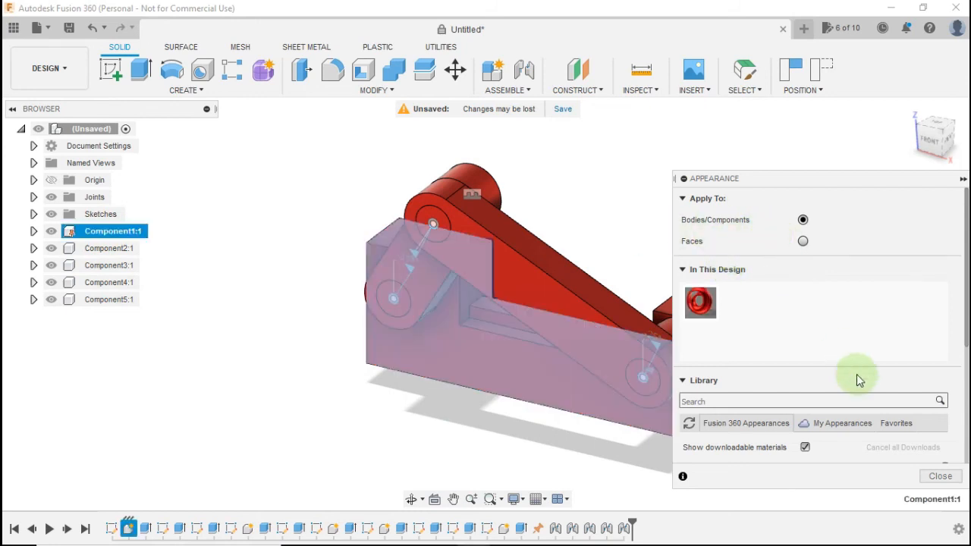
click(963, 179)
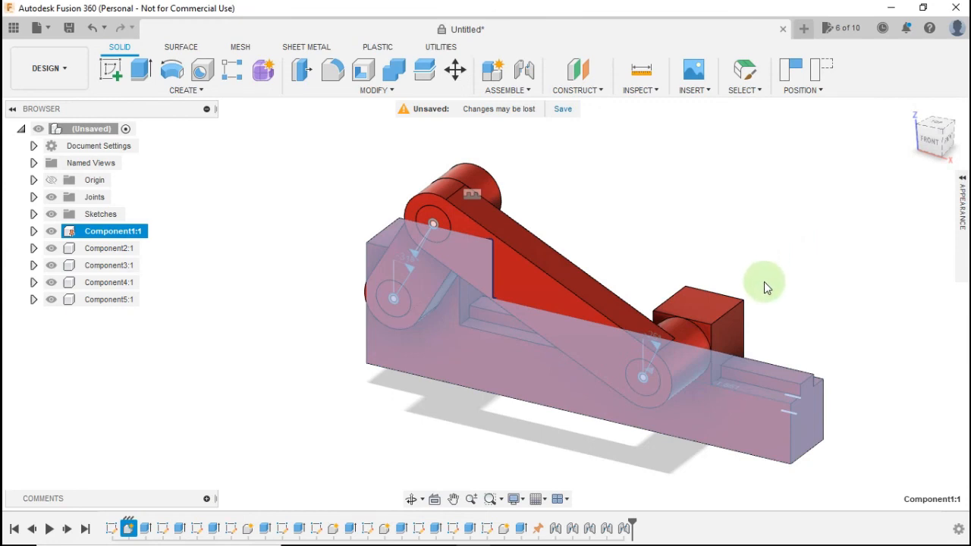
shift+middle_drag(763, 278, 647, 322)
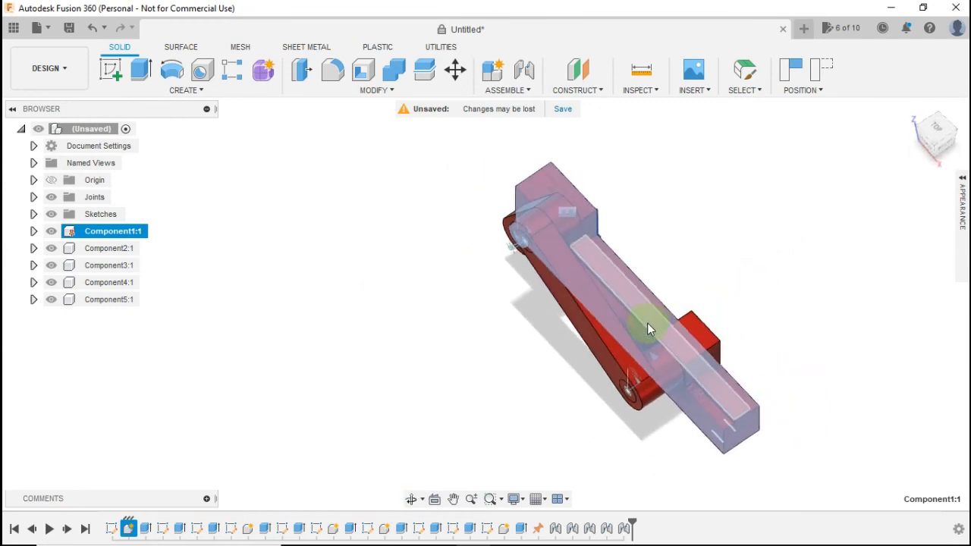
shift+click(75, 249)
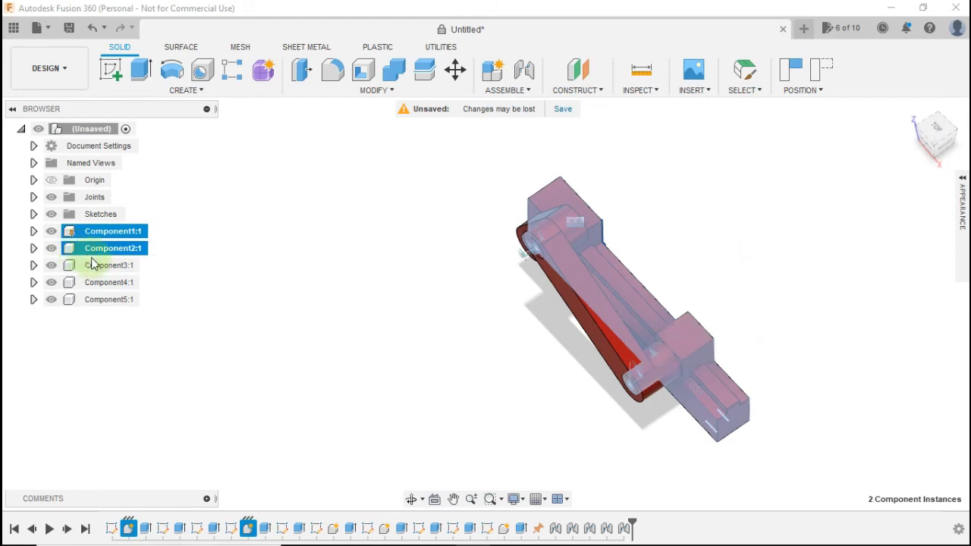
shift+click(288, 232)
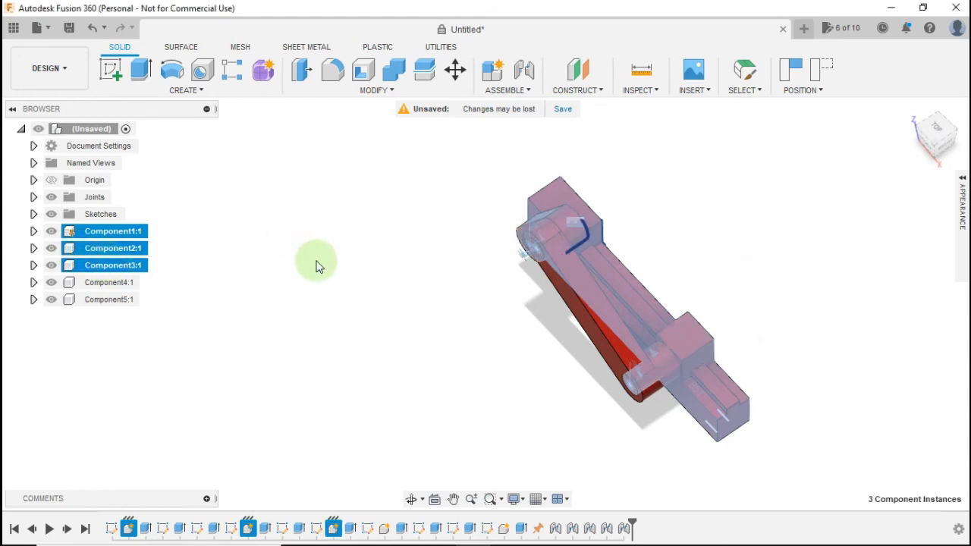
shift+middle_drag(316, 264, 393, 216)
click(385, 271)
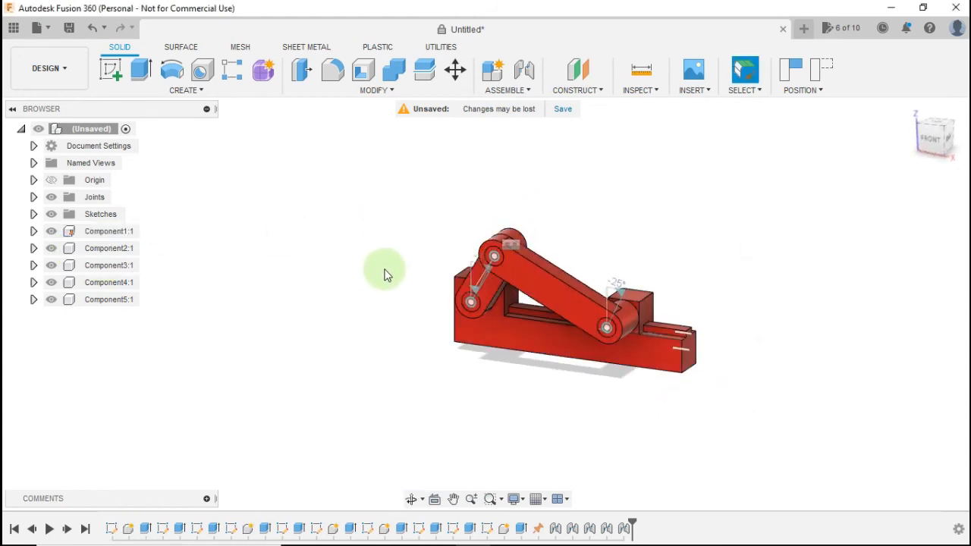
Return to the home view and animate the whole model from the revolute joint Rev2 between the short link and the bar's peg
shift+middle_drag(385, 273, 840, 281)
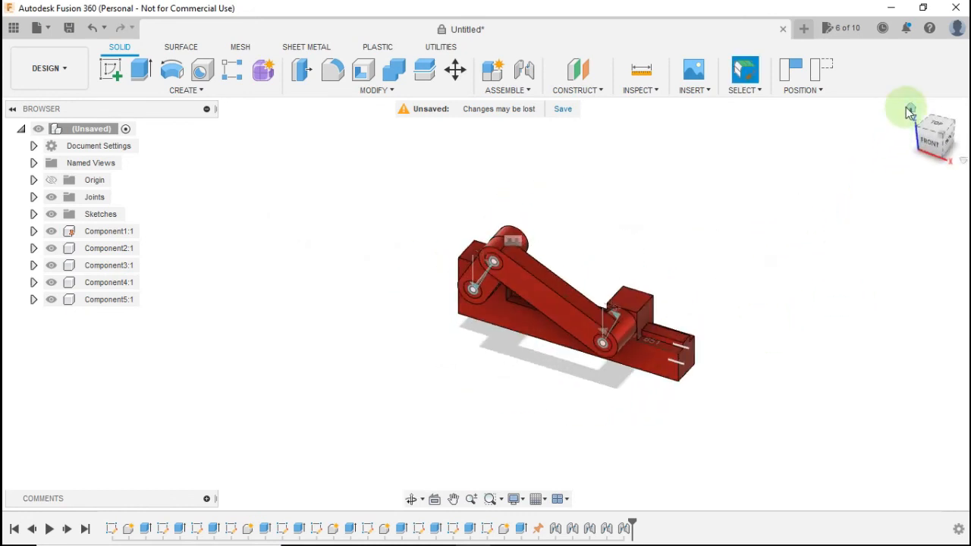
click(910, 110)
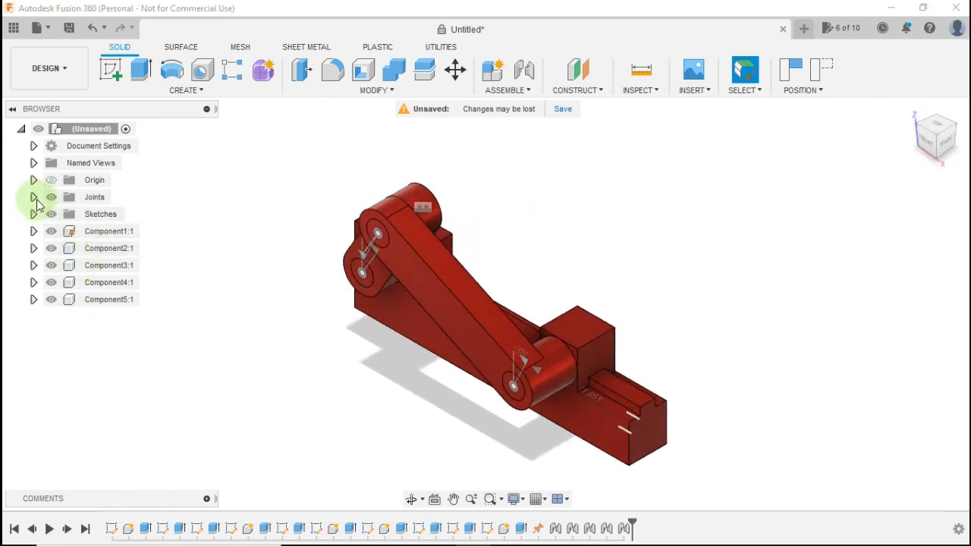
click(33, 198)
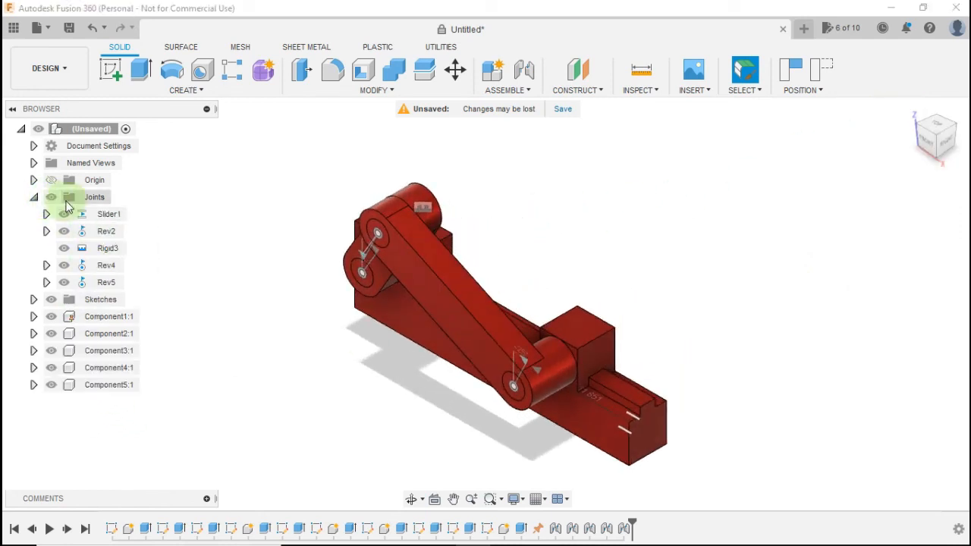
right_click(106, 239)
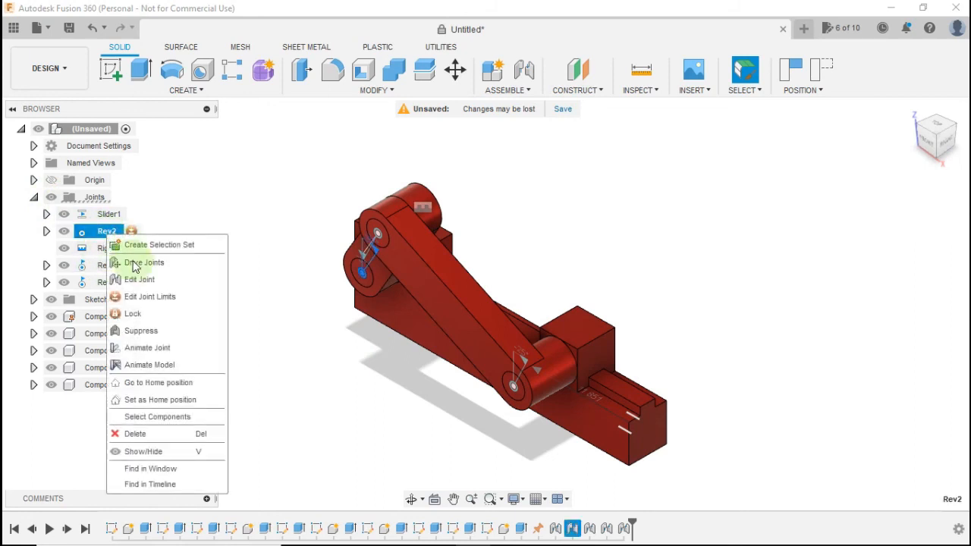
click(159, 368)
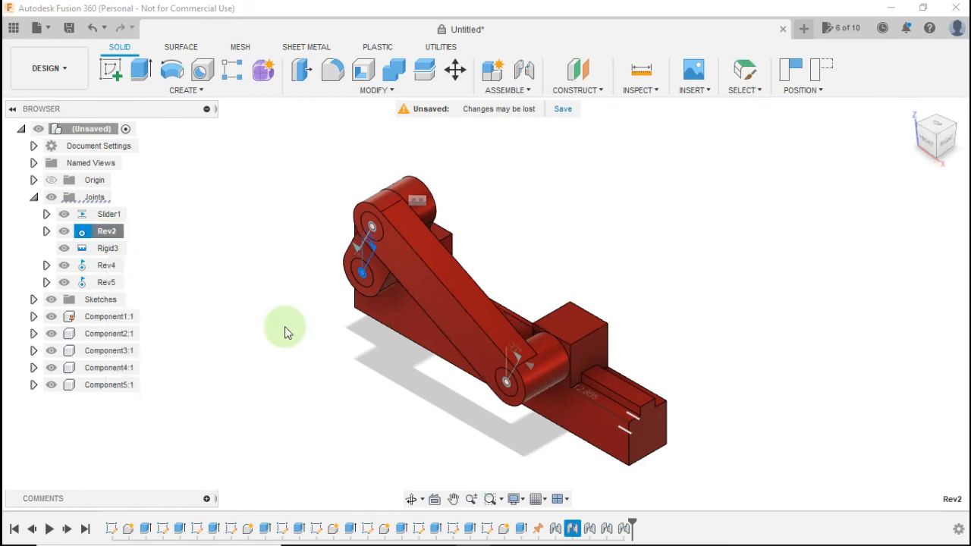